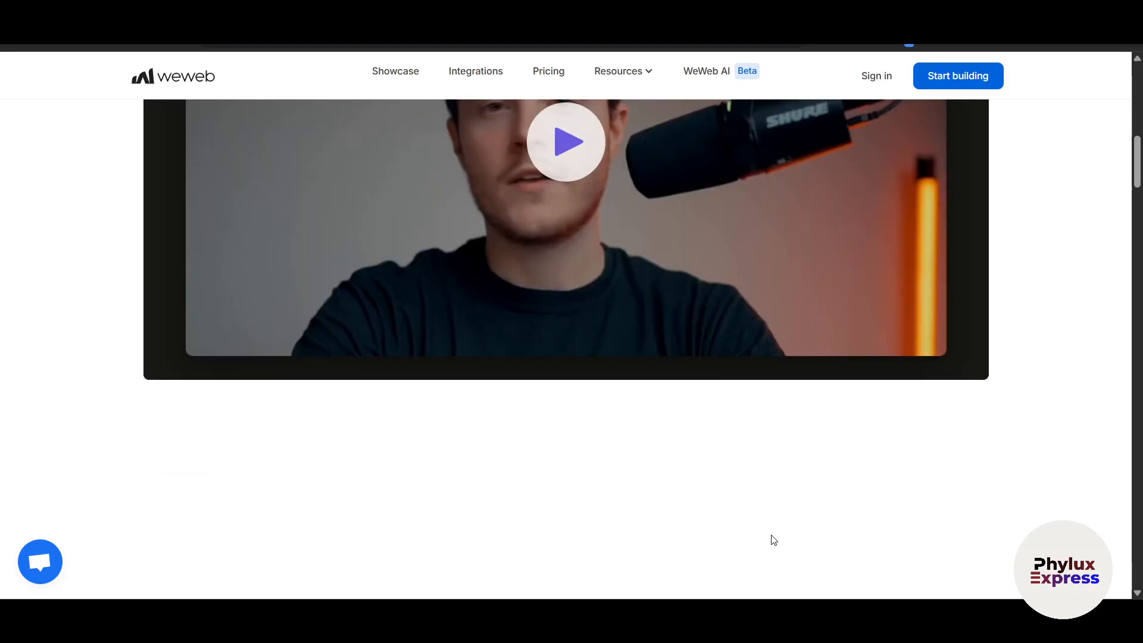
- Look through the WeWeb homepage sections on features, integrations, security, team types, example apps and support
scroll(773, 540, down, 11)
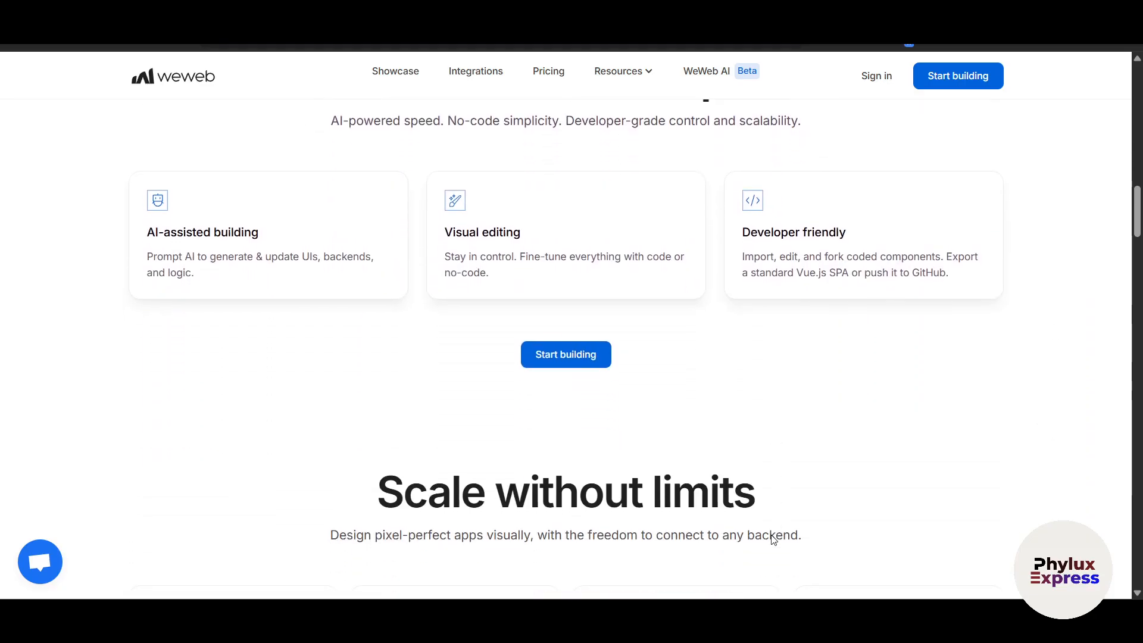
scroll(774, 541, down, 3)
scroll(773, 540, down, 10)
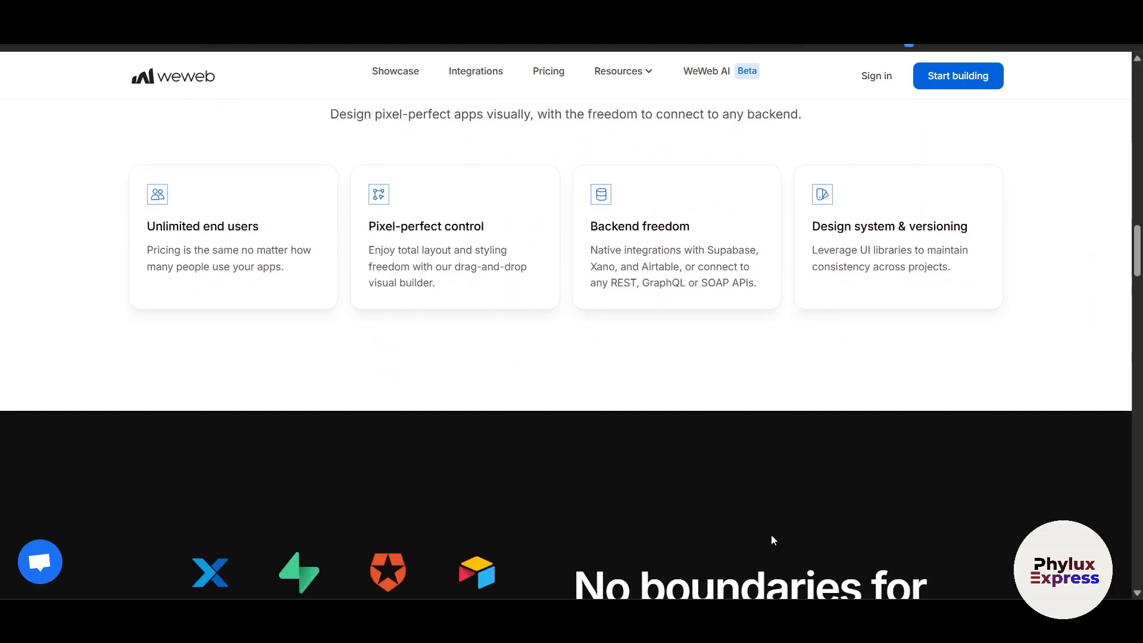
scroll(773, 540, down, 7)
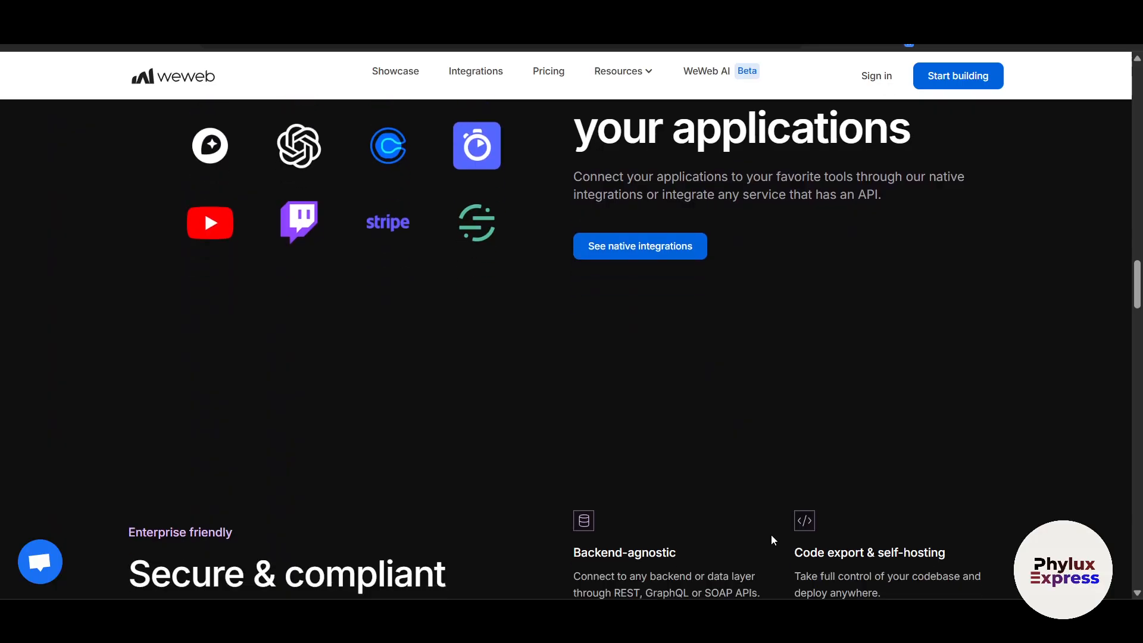
scroll(773, 539, down, 7)
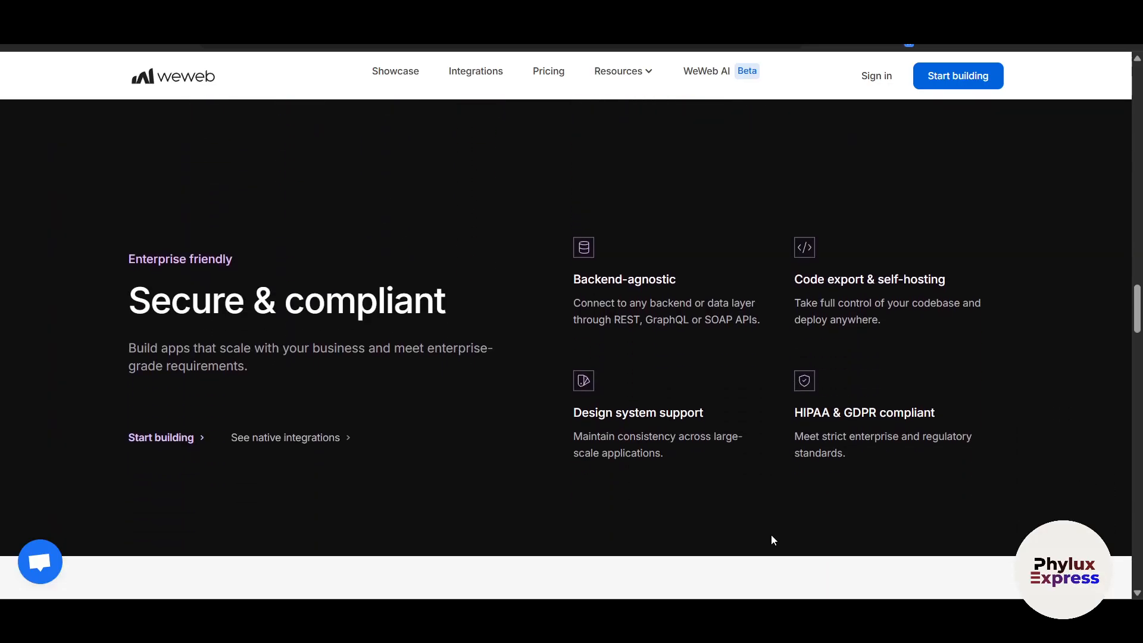
scroll(773, 540, down, 7)
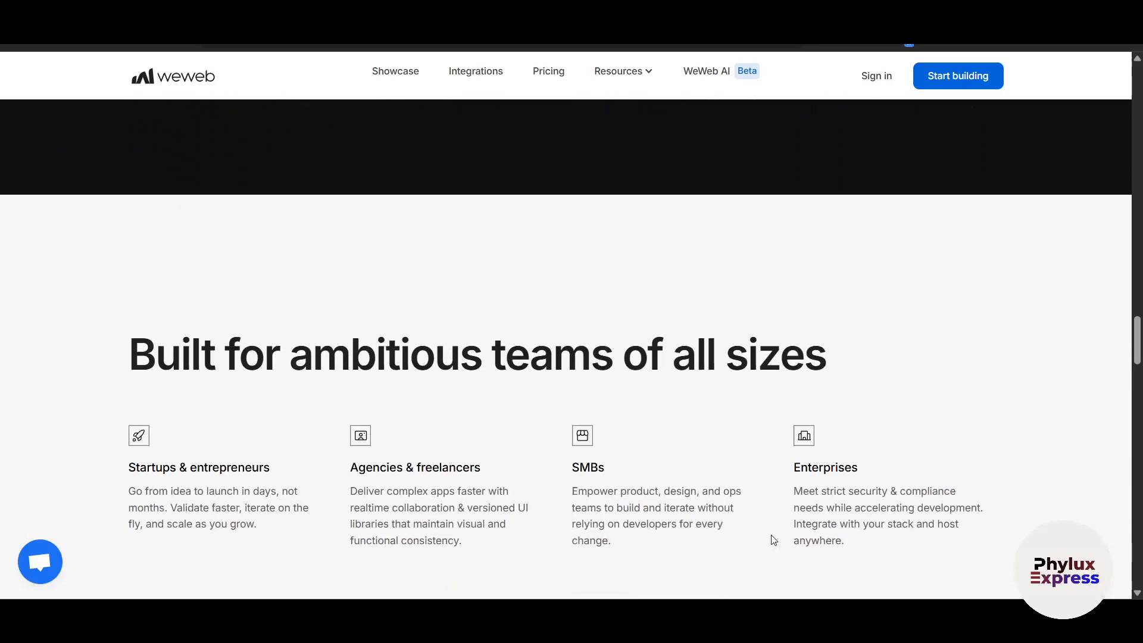
scroll(773, 539, down, 7)
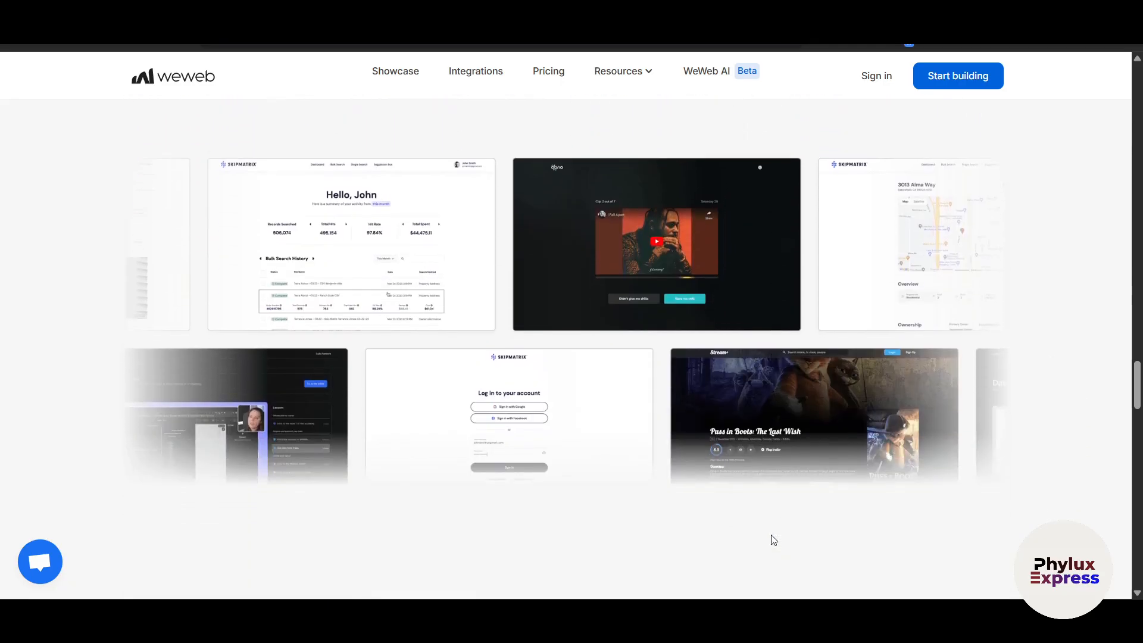
scroll(773, 539, down, 7)
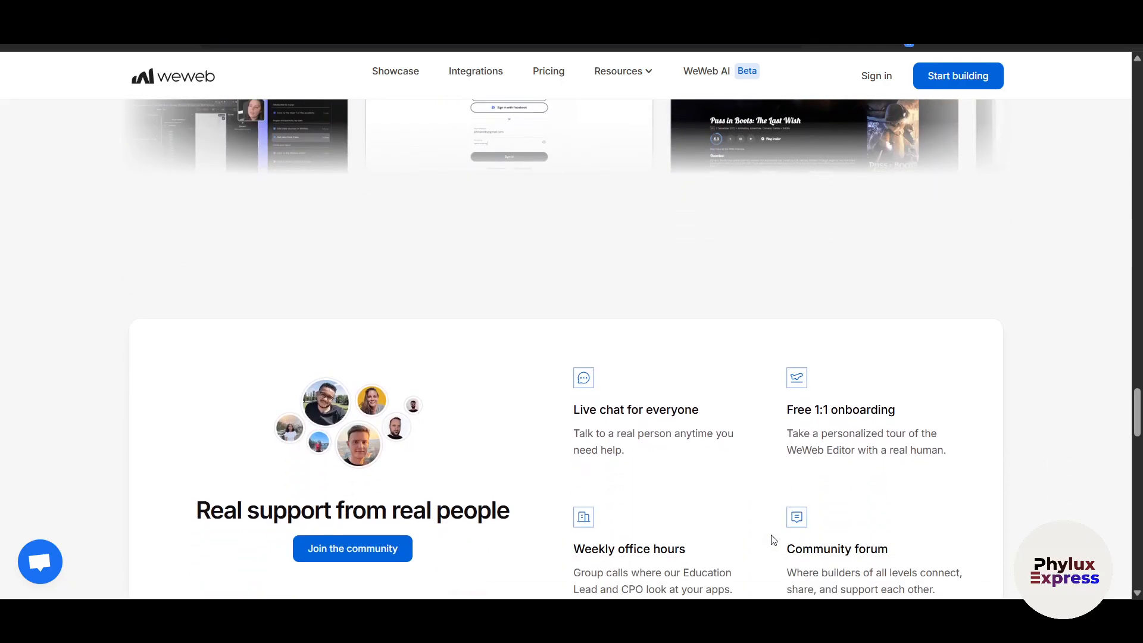
scroll(773, 540, down, 2)
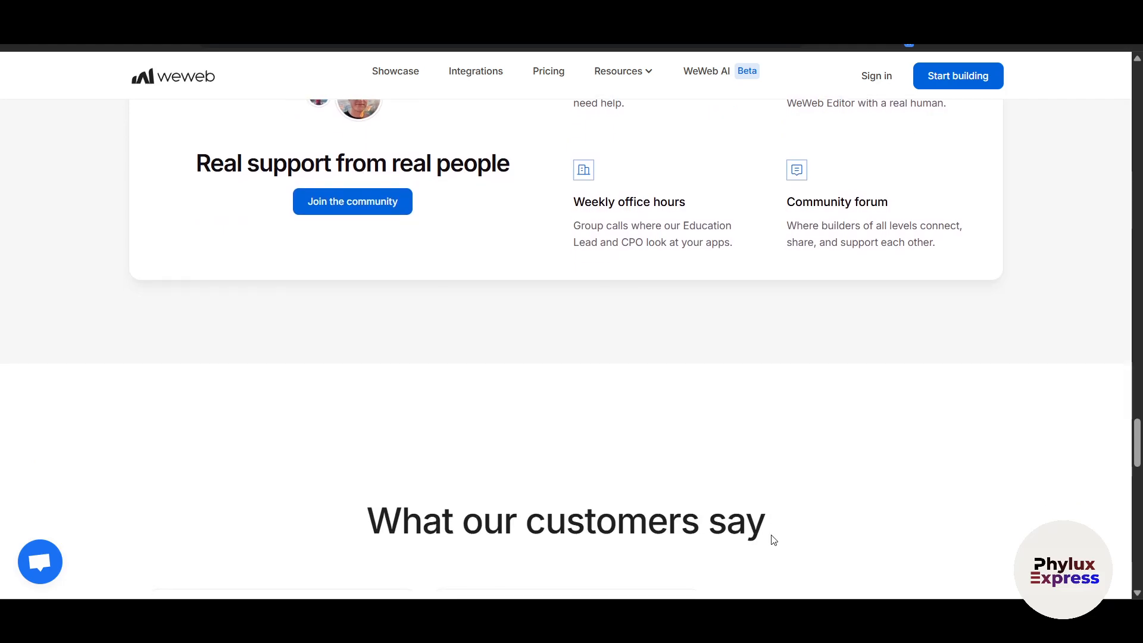
scroll(774, 540, up, 20)
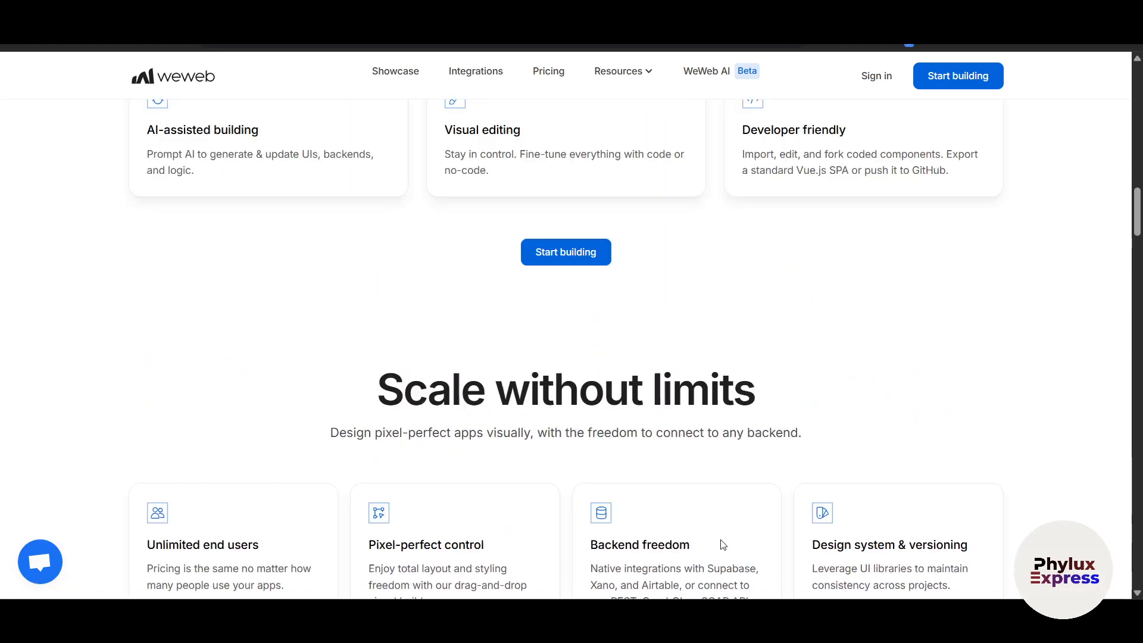
- Return to the Google results, reopen the WeWeb site and go to its pricing plans
key(alt+Left)
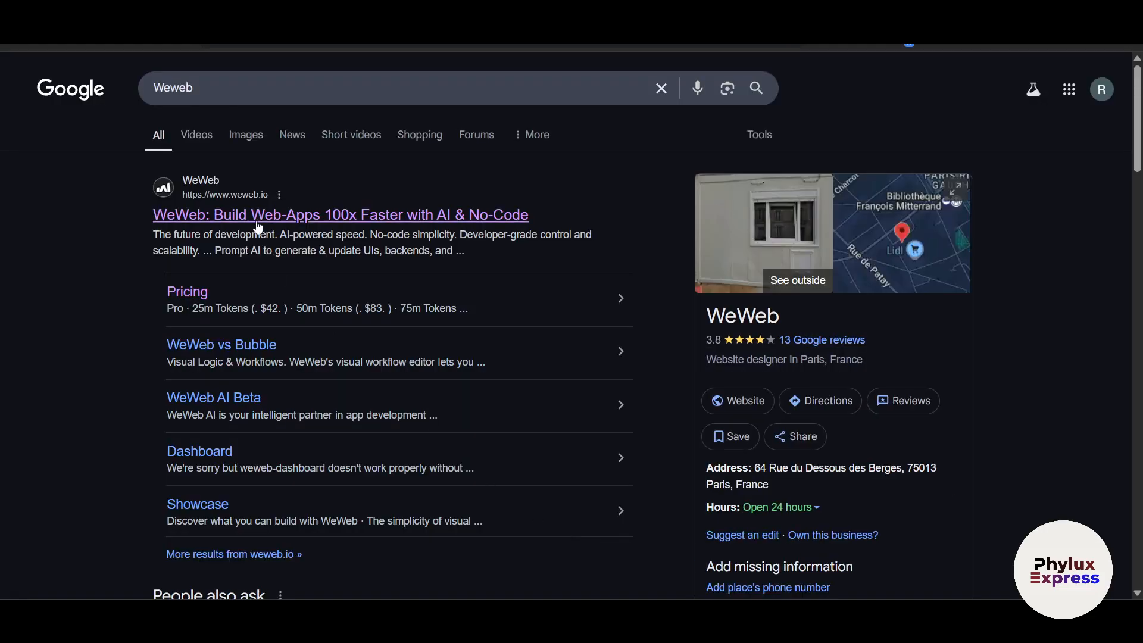
click(256, 218)
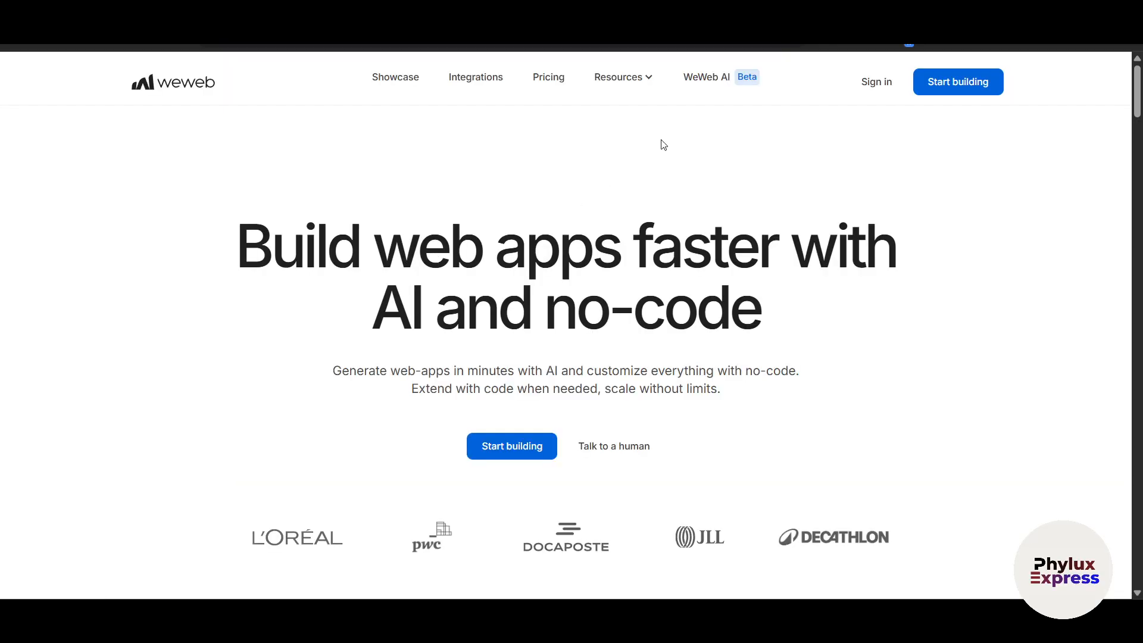
click(548, 78)
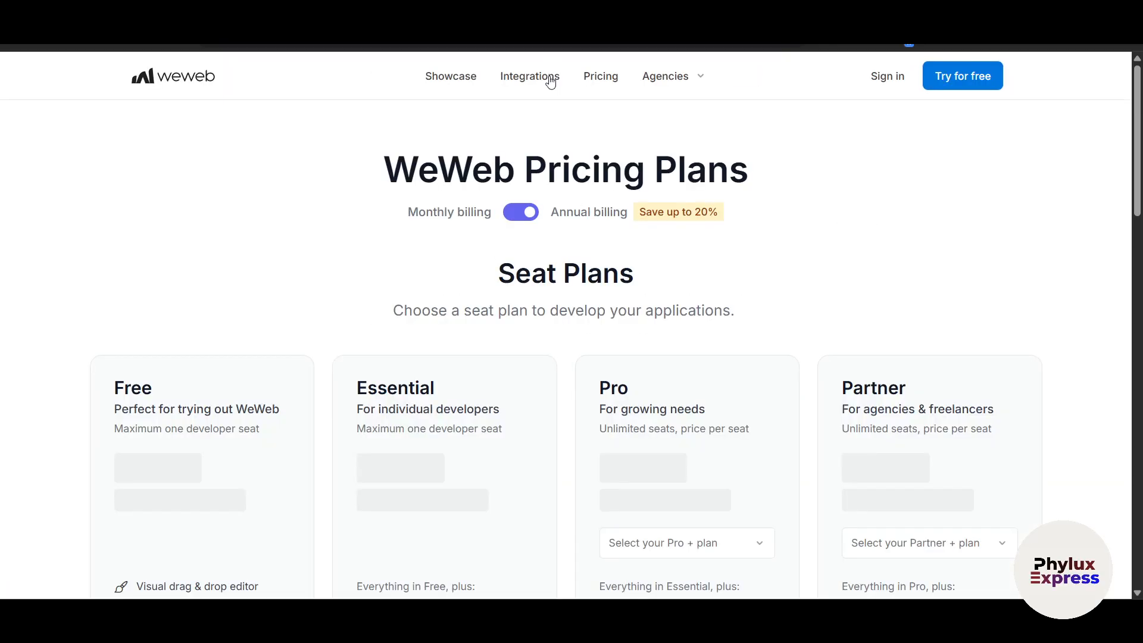
scroll(965, 248, down, 3)
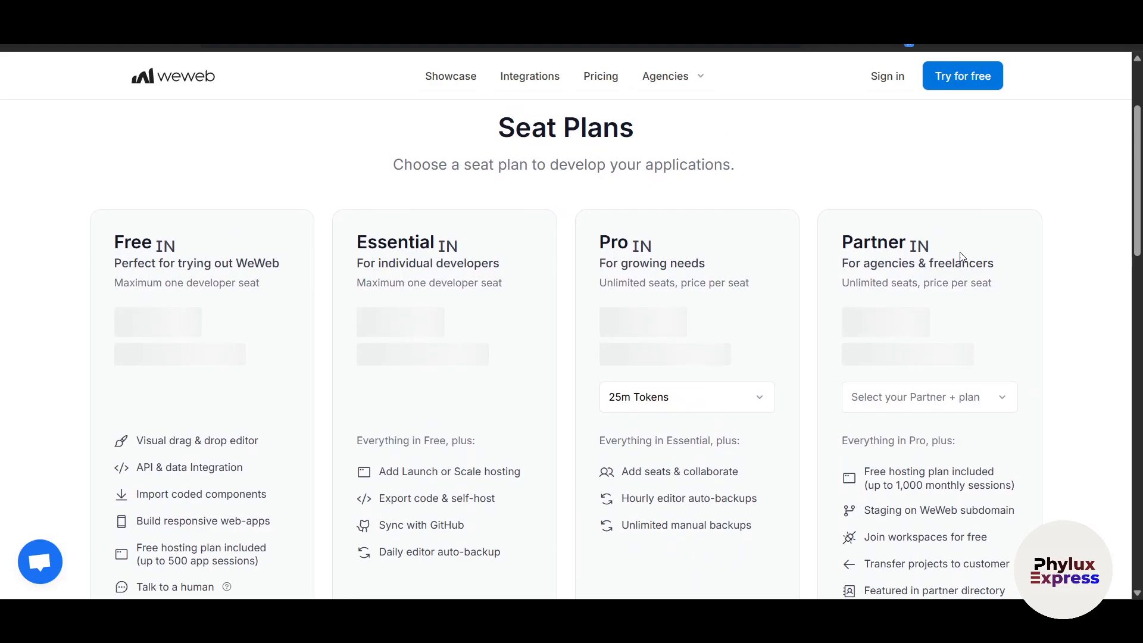
- Switch the seat plans to monthly billing and back to annual billing to compare prices
scroll(639, 251, up, 2)
click(530, 193)
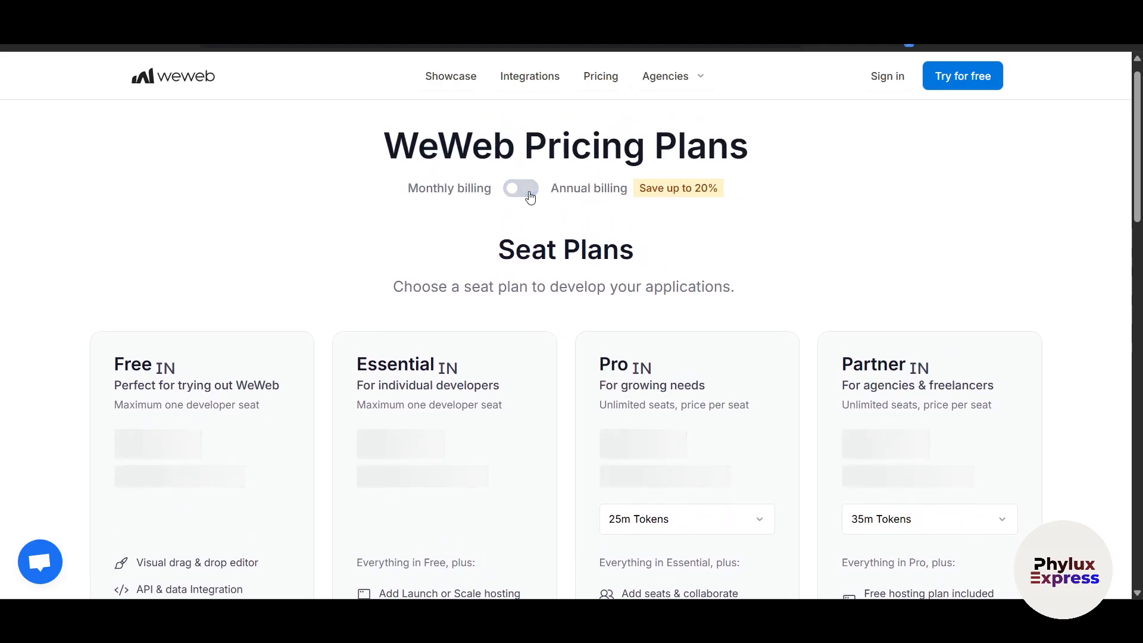
click(530, 196)
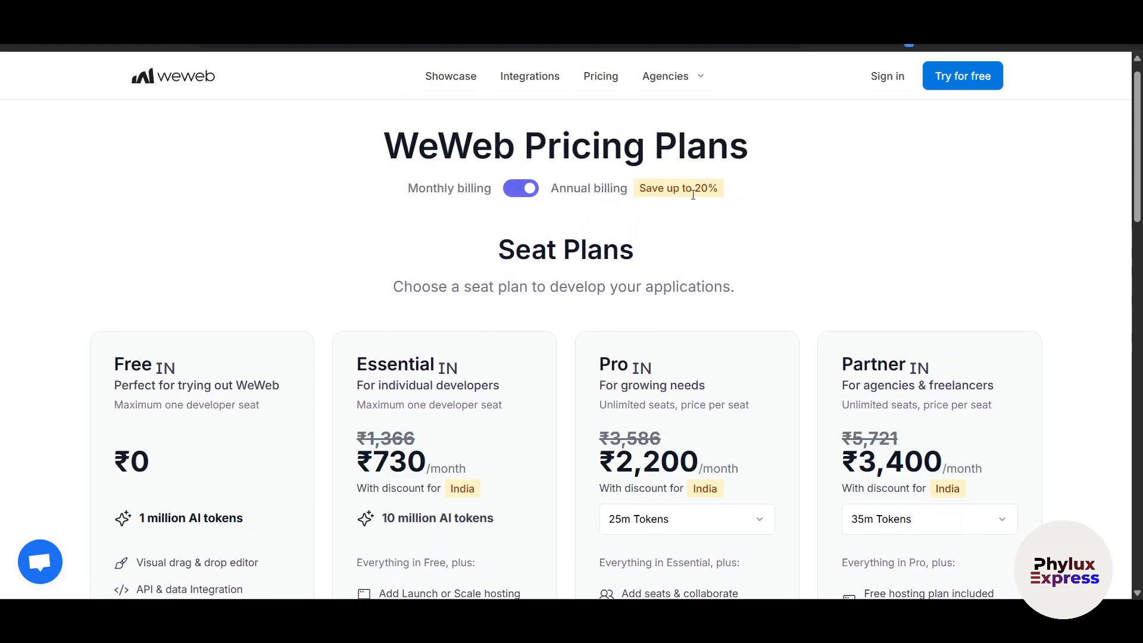
- Examine the prices and included features of the Free, Essential, Pro and Partner seat plans
scroll(689, 231, down, 2)
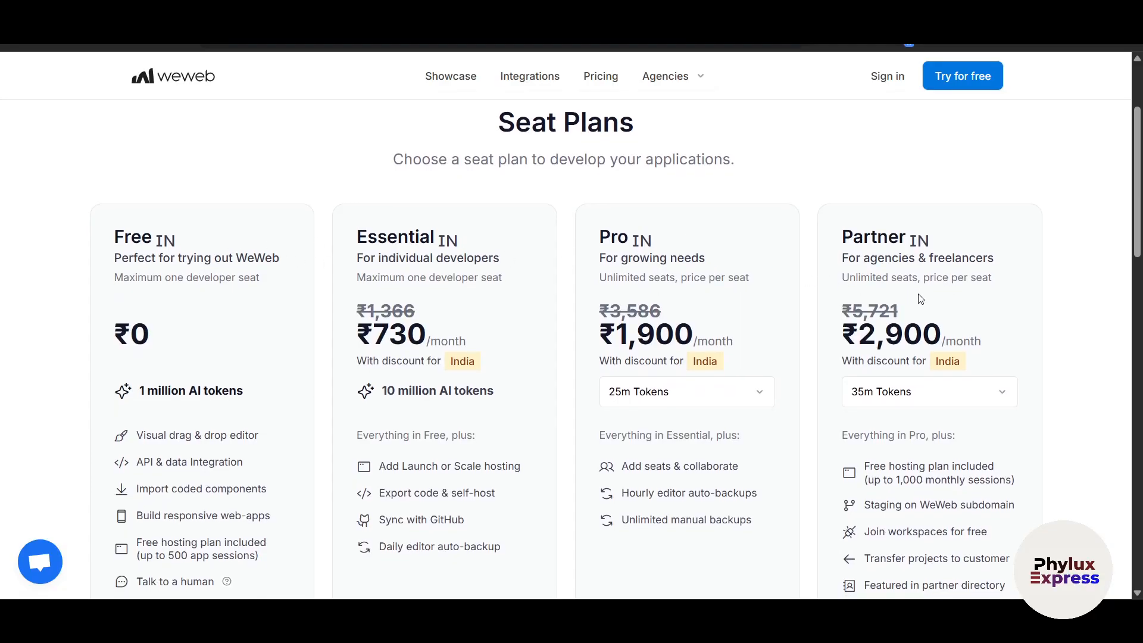
scroll(1062, 367, down, 2)
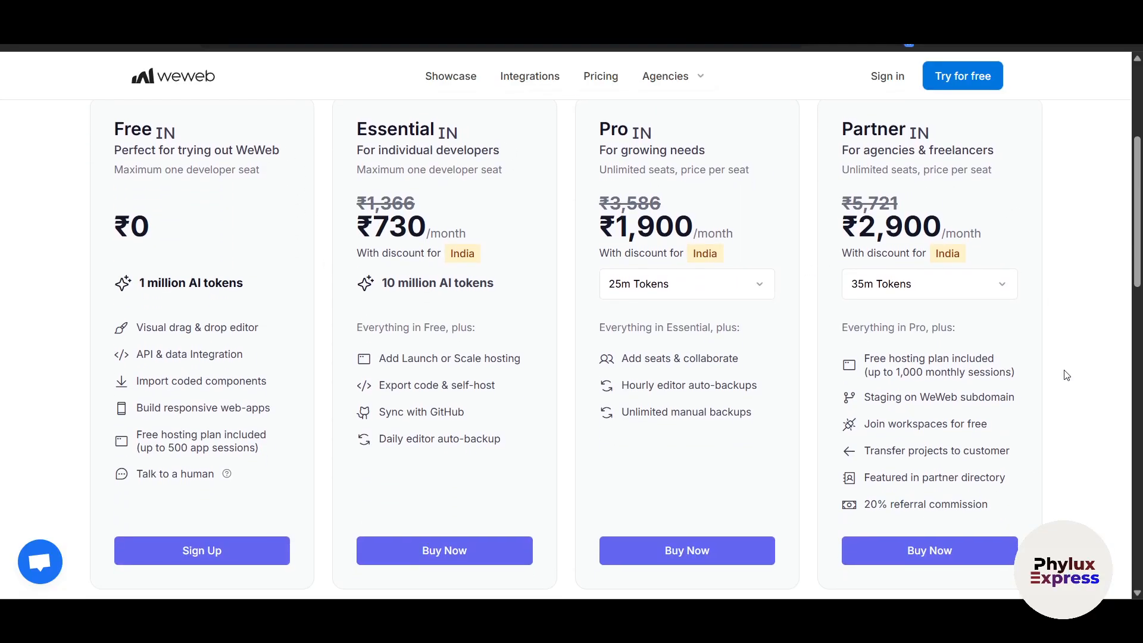
scroll(1067, 375, down, 1)
scroll(1067, 375, up, 1)
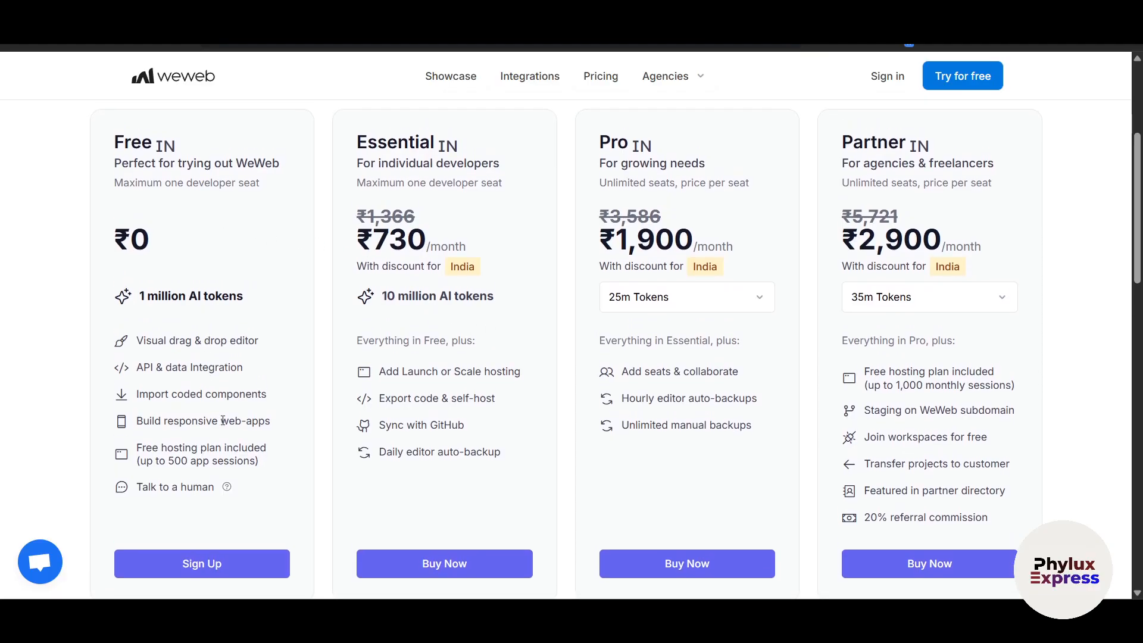
scroll(434, 256, up, 1)
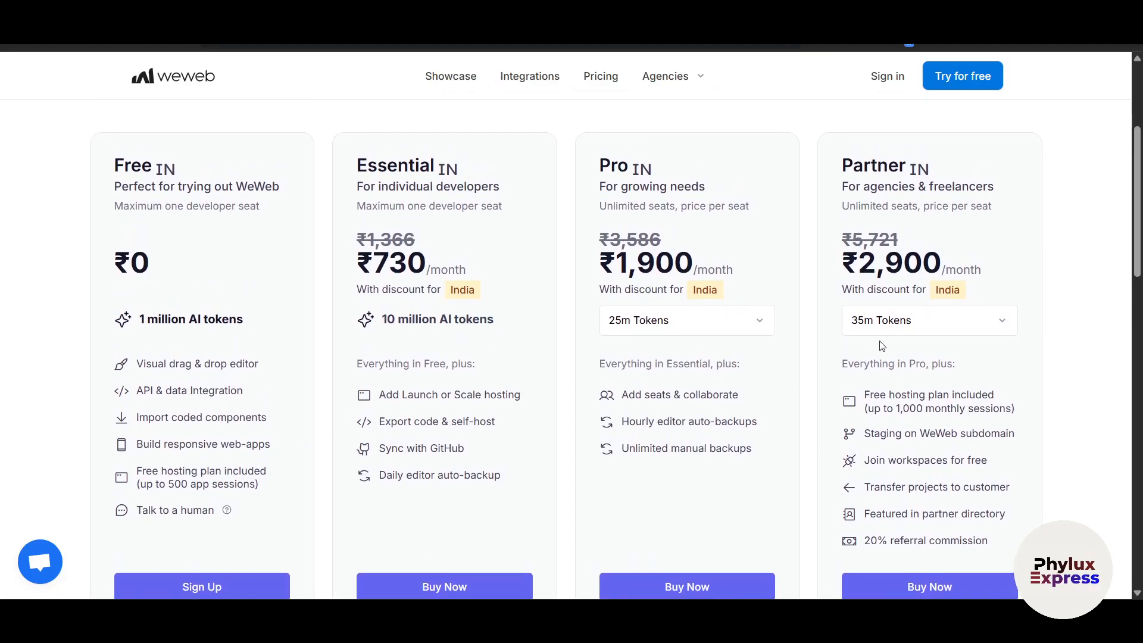
scroll(1009, 384, down, 1)
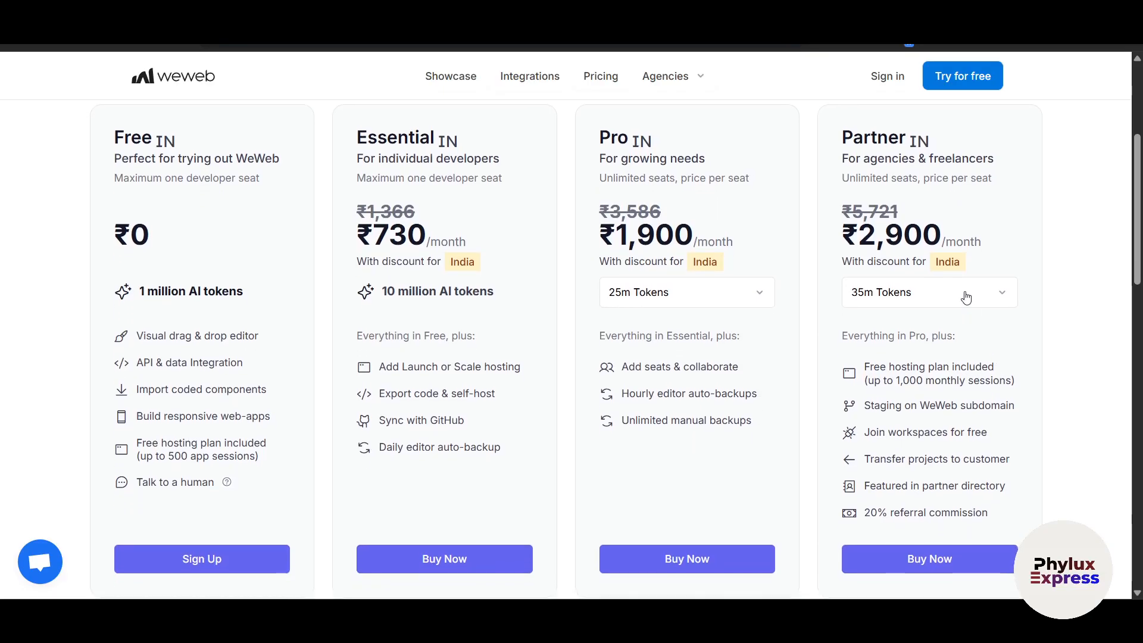
- Check the available token amounts for the Partner and Pro seat plans without changing either selection
click(965, 298)
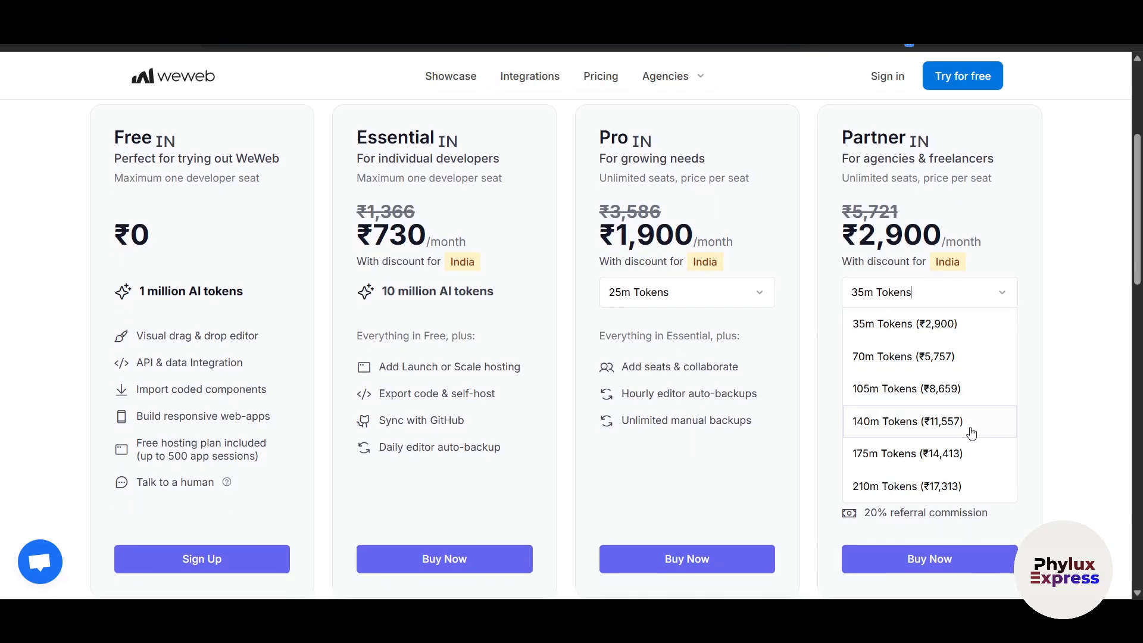
click(1070, 483)
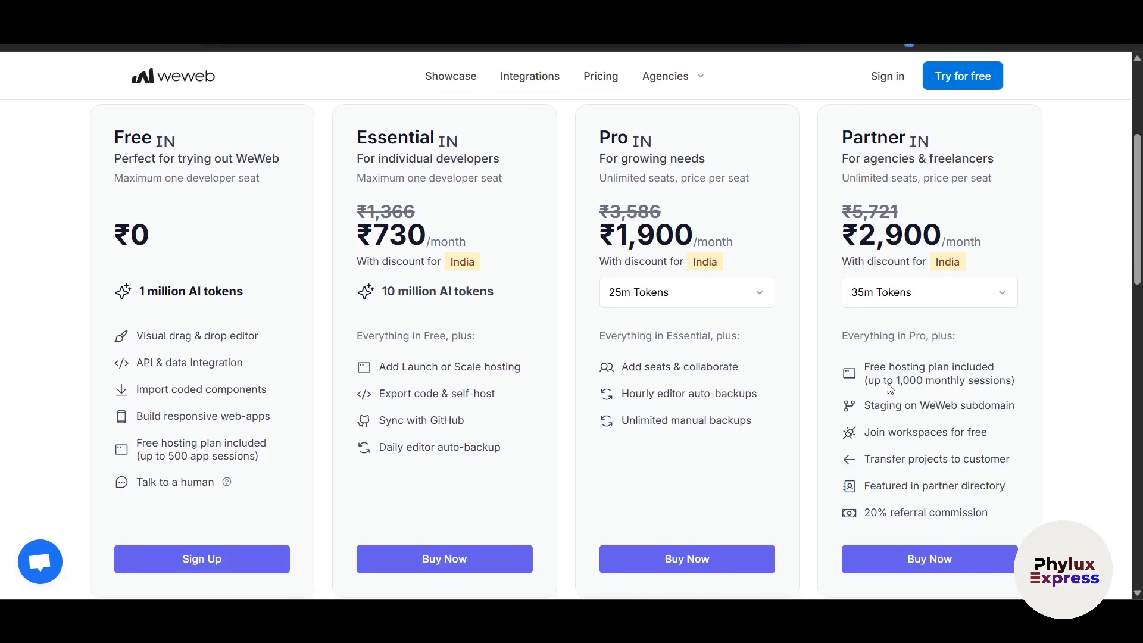
click(679, 301)
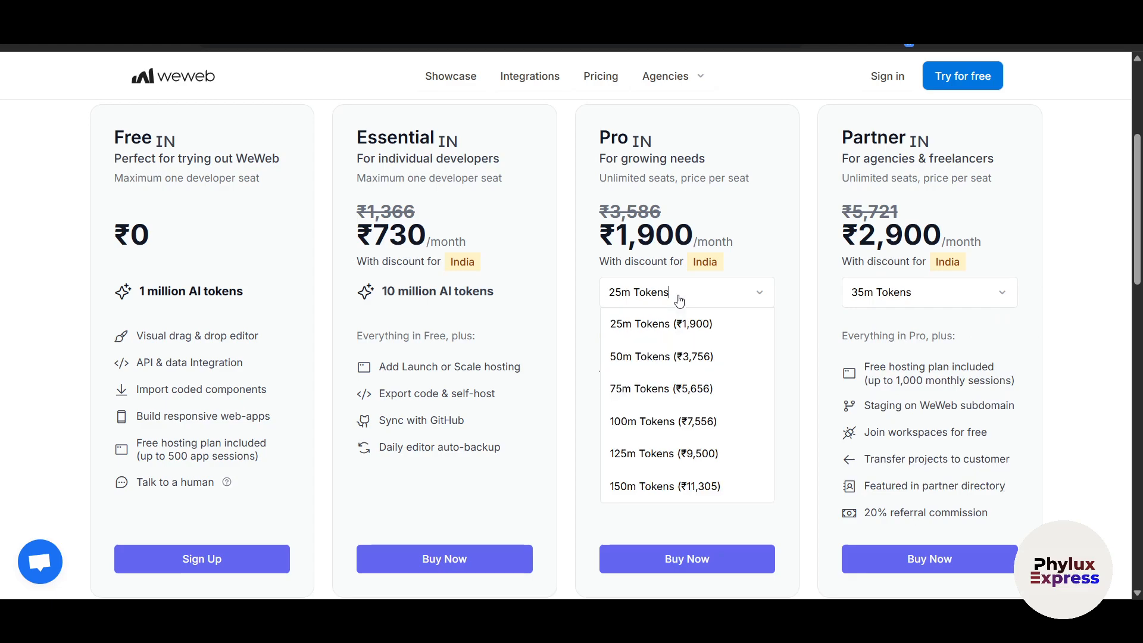
click(1115, 404)
- Examine the Free, Launch, Grow and Scale hosting plans with their prices and features
scroll(1115, 404, down, 10)
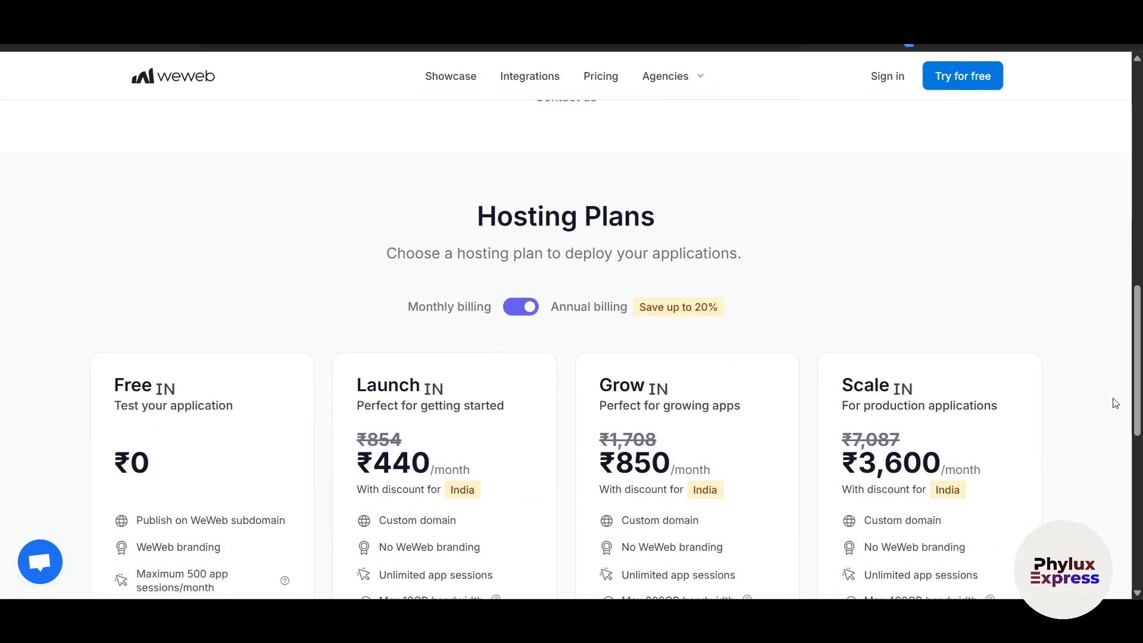
scroll(1115, 404, up, 7)
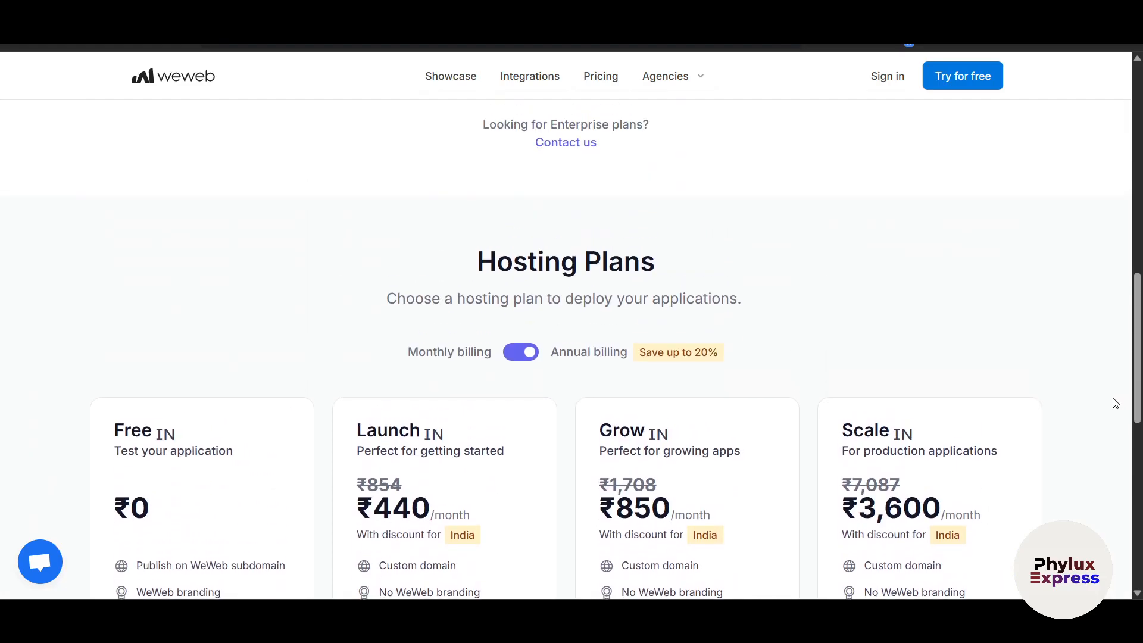
scroll(1115, 404, down, 6)
scroll(1114, 402, down, 5)
scroll(1113, 402, up, 6)
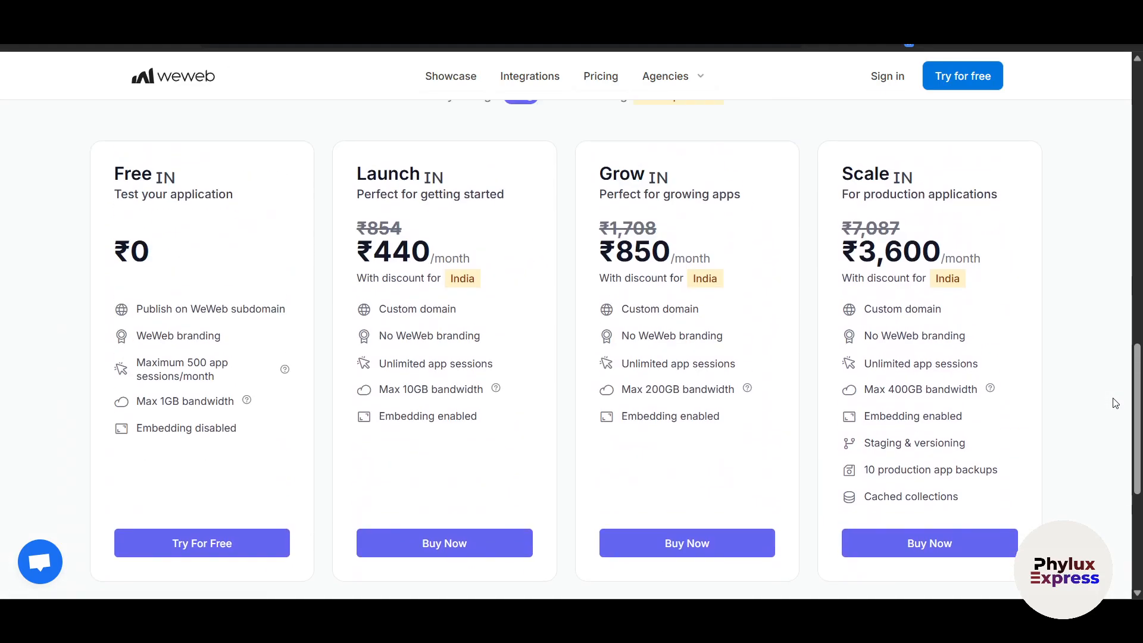
scroll(588, 256, up, 5)
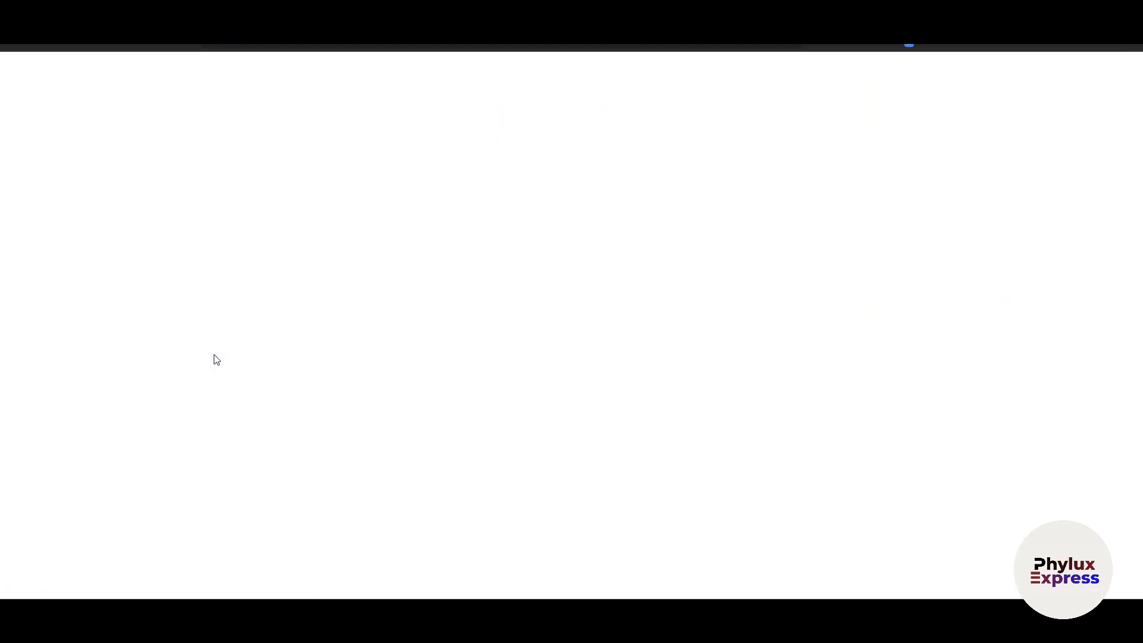
- Sign in to WeWeb with the second listed Google account and approve sharing its profile details
click(604, 287)
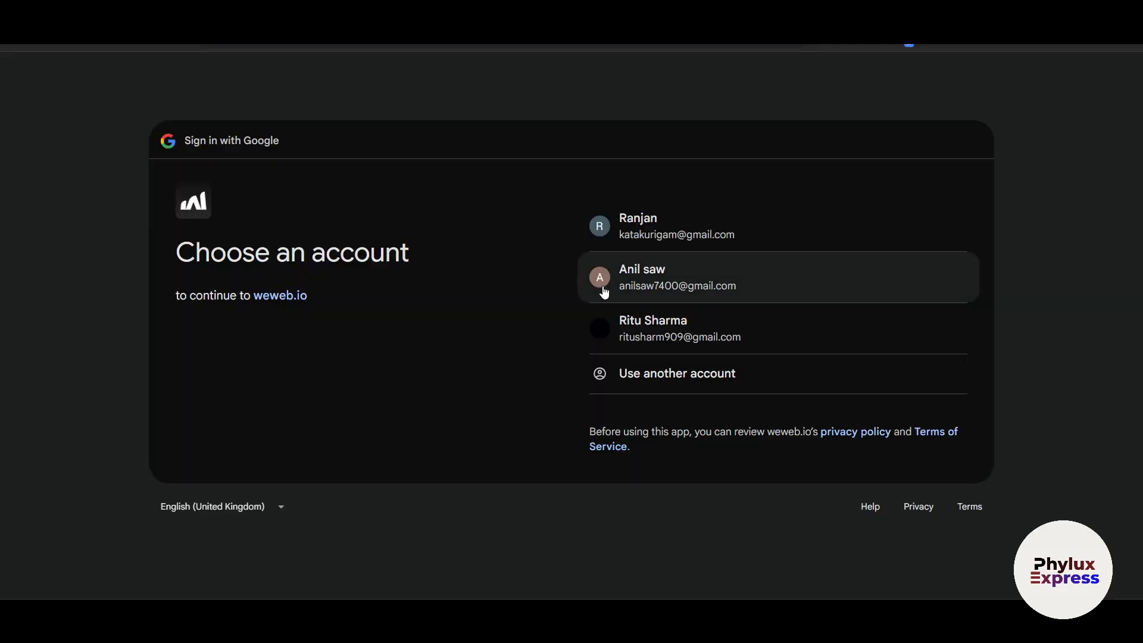
click(616, 287)
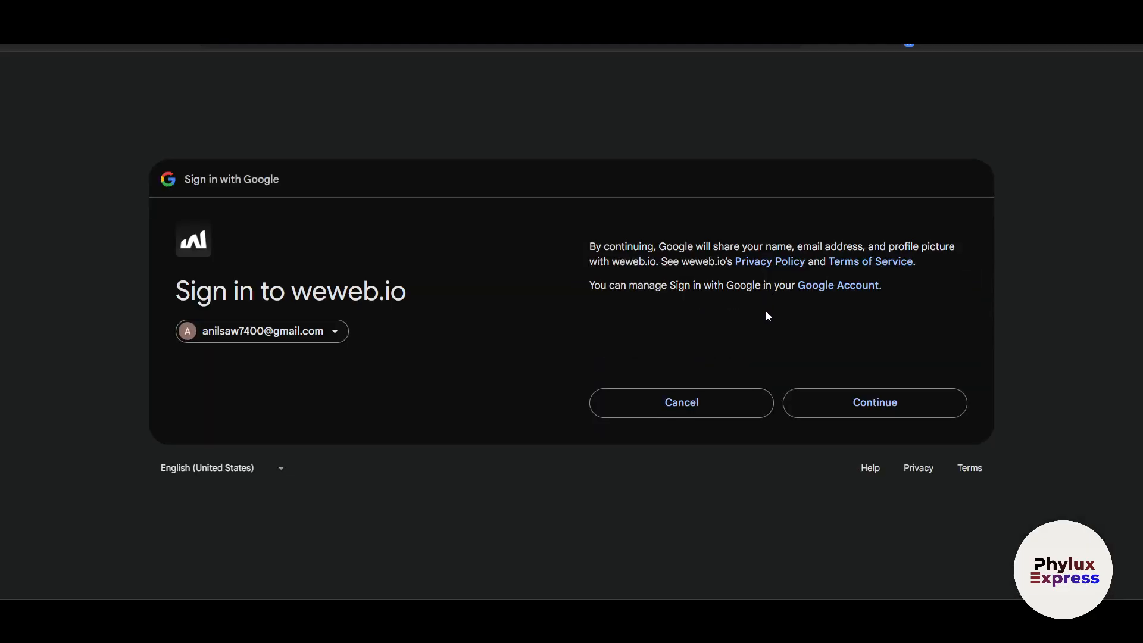
click(867, 410)
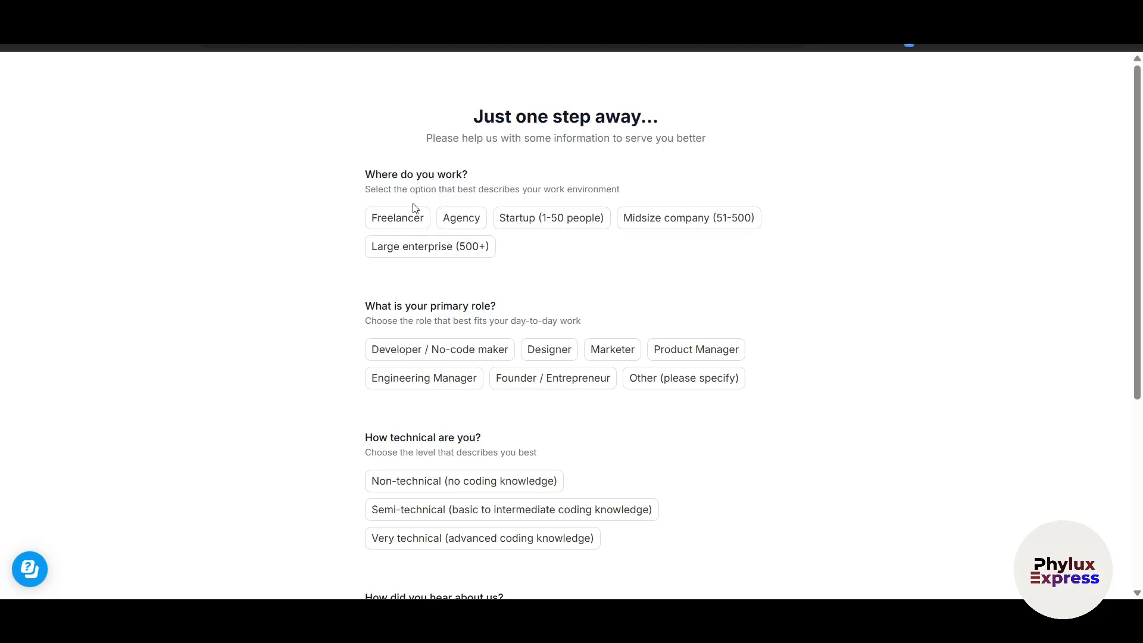
- Answer the onboarding survey with Startup (1-50 people) as the workplace and Marketer as the primary role
click(522, 221)
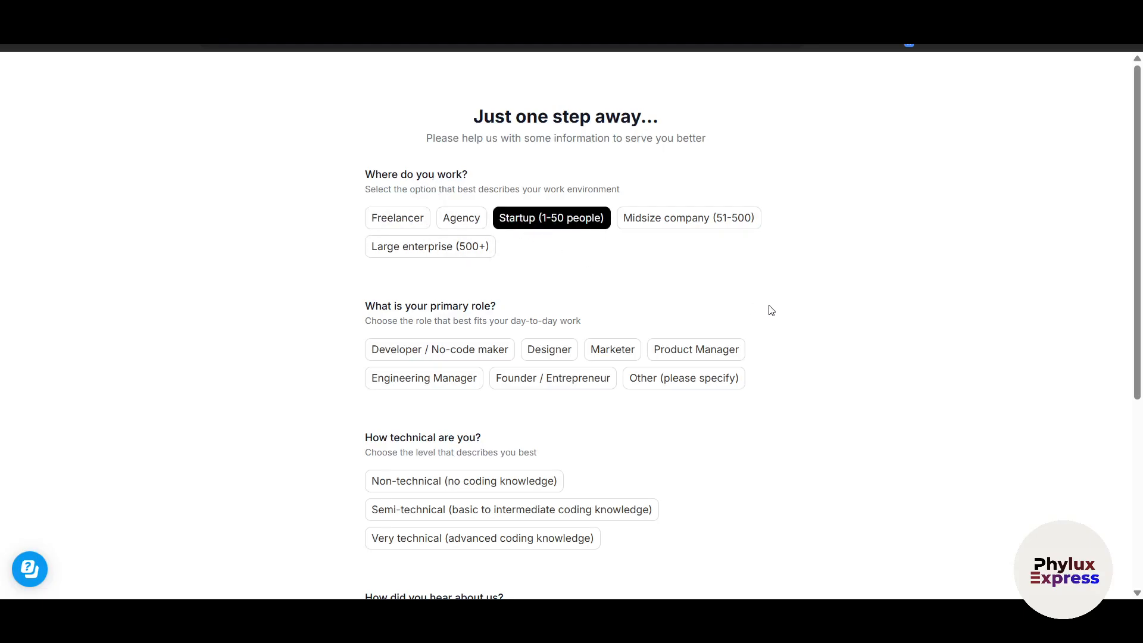
scroll(446, 298, down, 1)
scroll(465, 242, down, 1)
click(469, 232)
scroll(842, 344, down, 1)
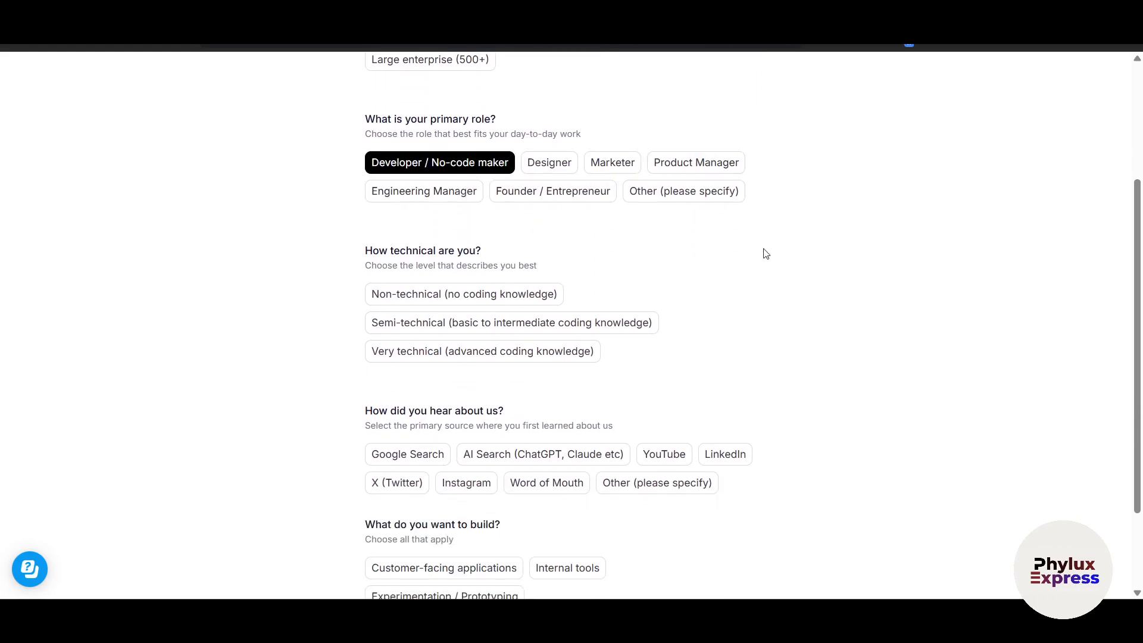
click(612, 164)
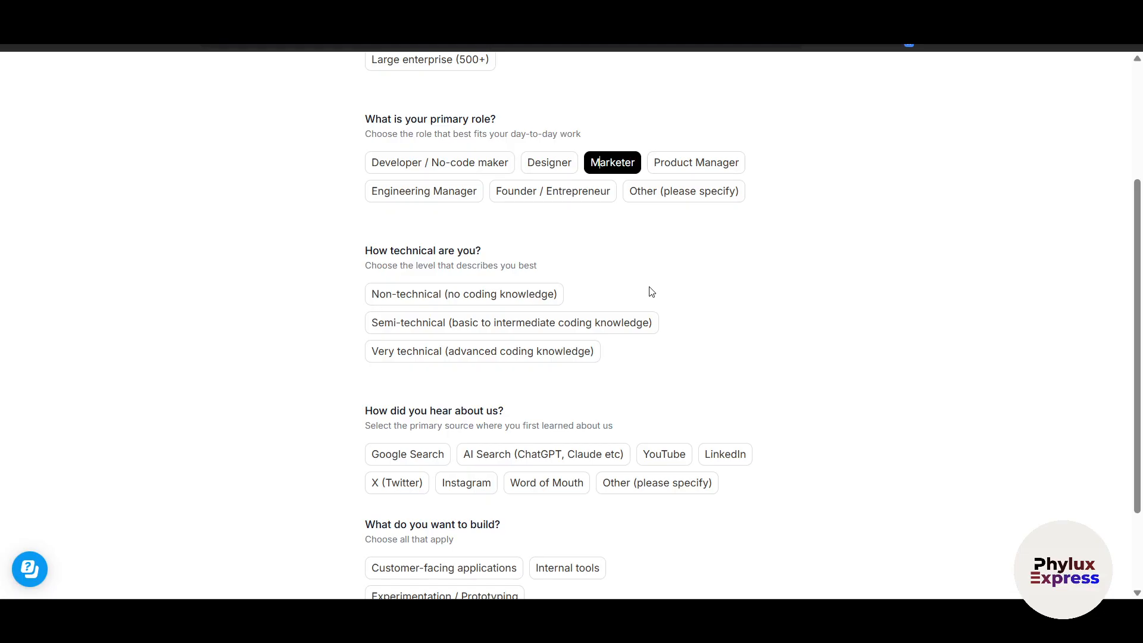
- Set the technical level in the survey to Non-technical (no coding knowledge)
scroll(500, 295, down, 1)
click(502, 269)
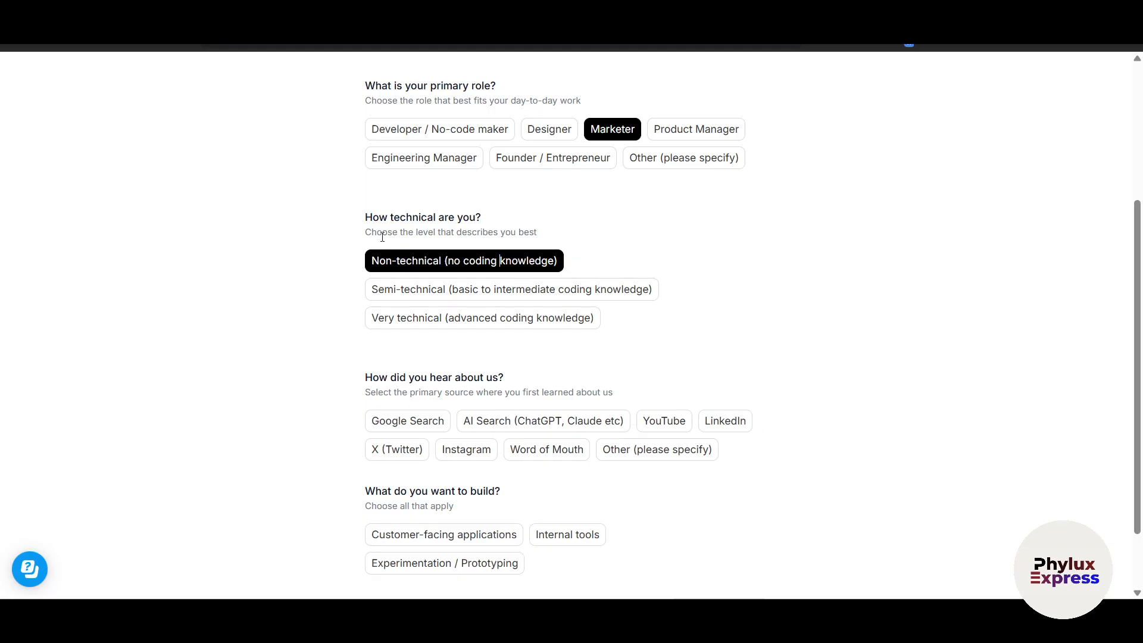
scroll(429, 292, down, 3)
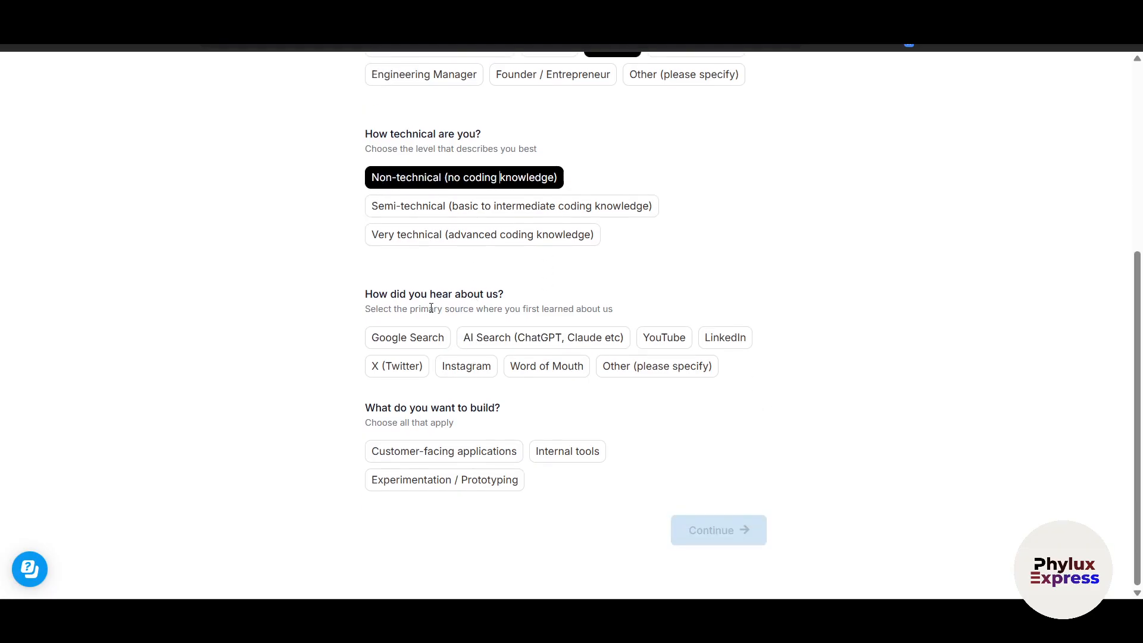
- Give Google Search as the referral source, submit the onboarding survey and dismiss the onboarding session offer
click(418, 334)
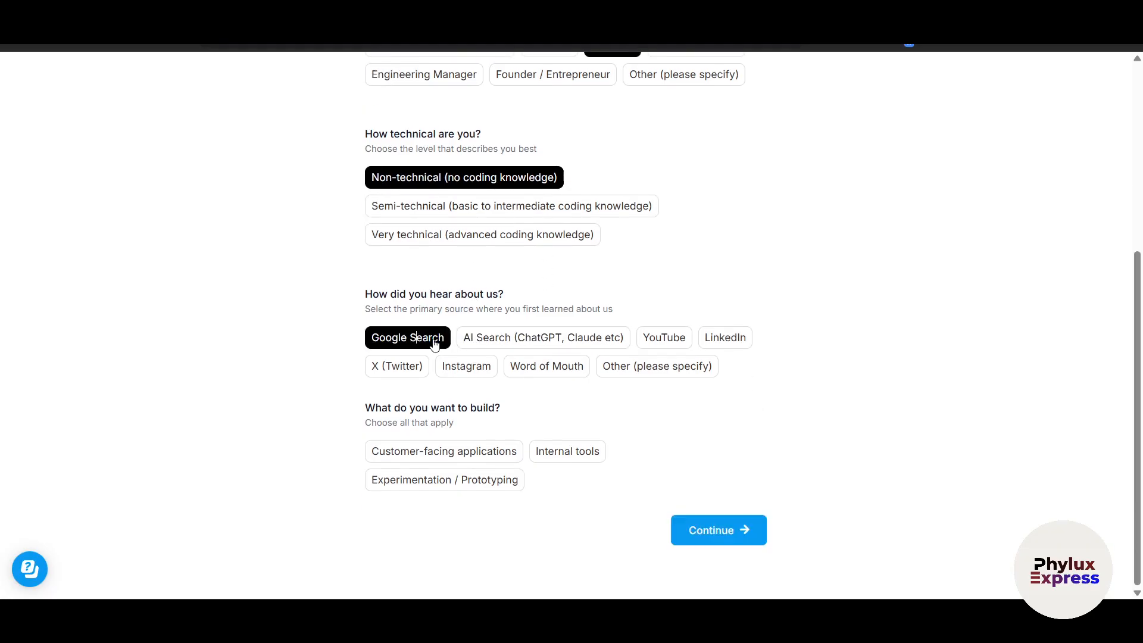
click(724, 532)
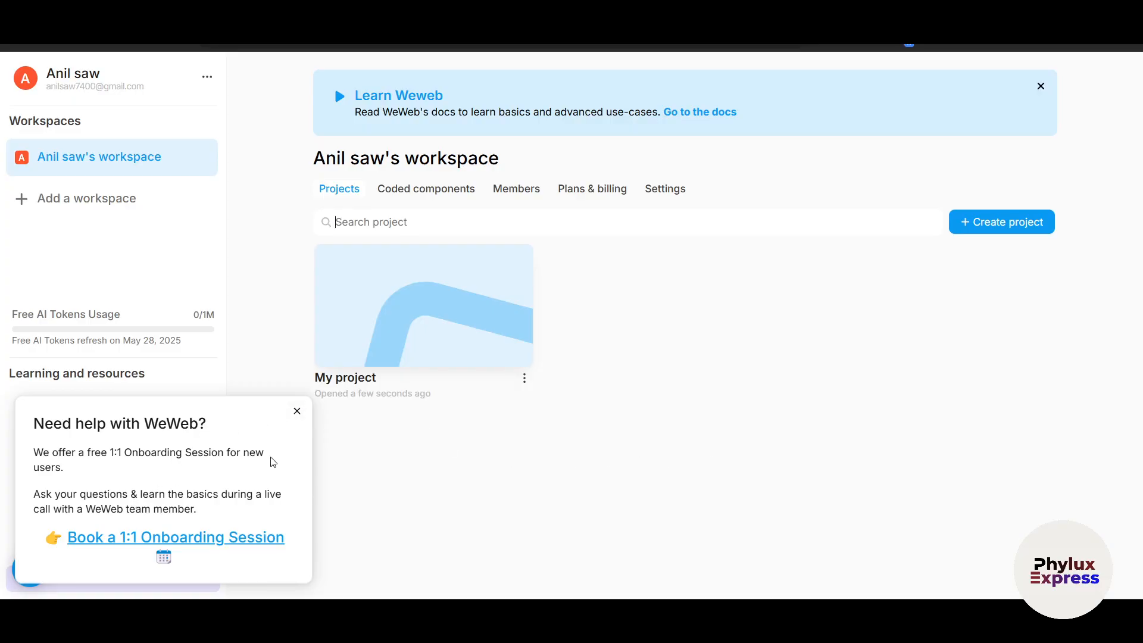
click(297, 411)
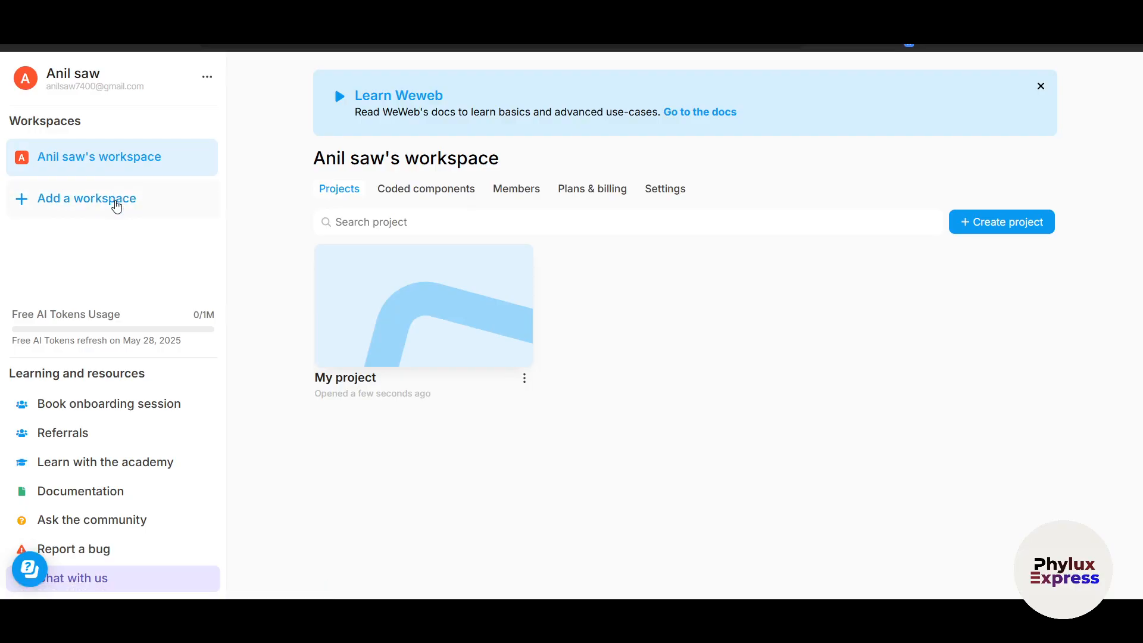
- Create a workspace named Ron Dashboard and keep it as the active workspace
click(116, 204)
click(473, 211)
text(Ron w)
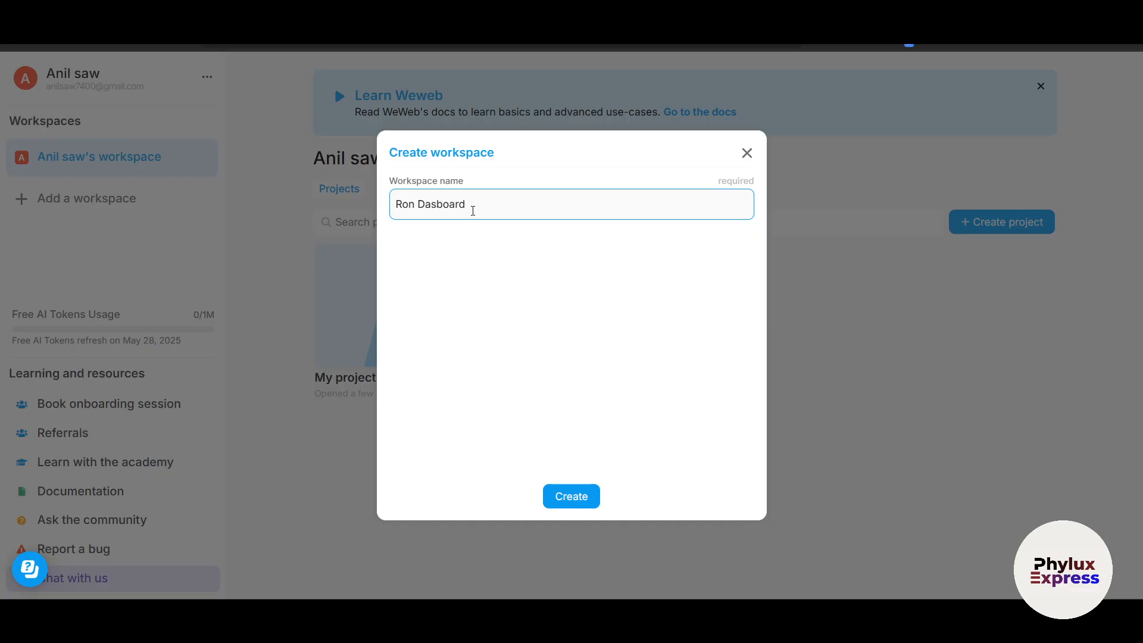
text(h)
click(570, 495)
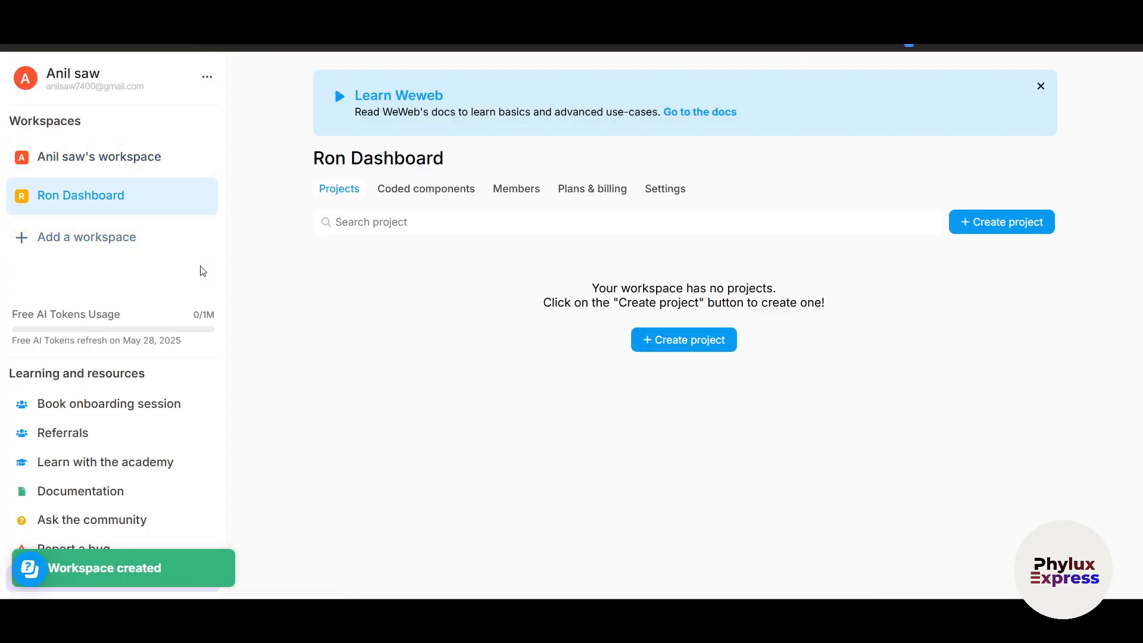
click(145, 159)
click(132, 209)
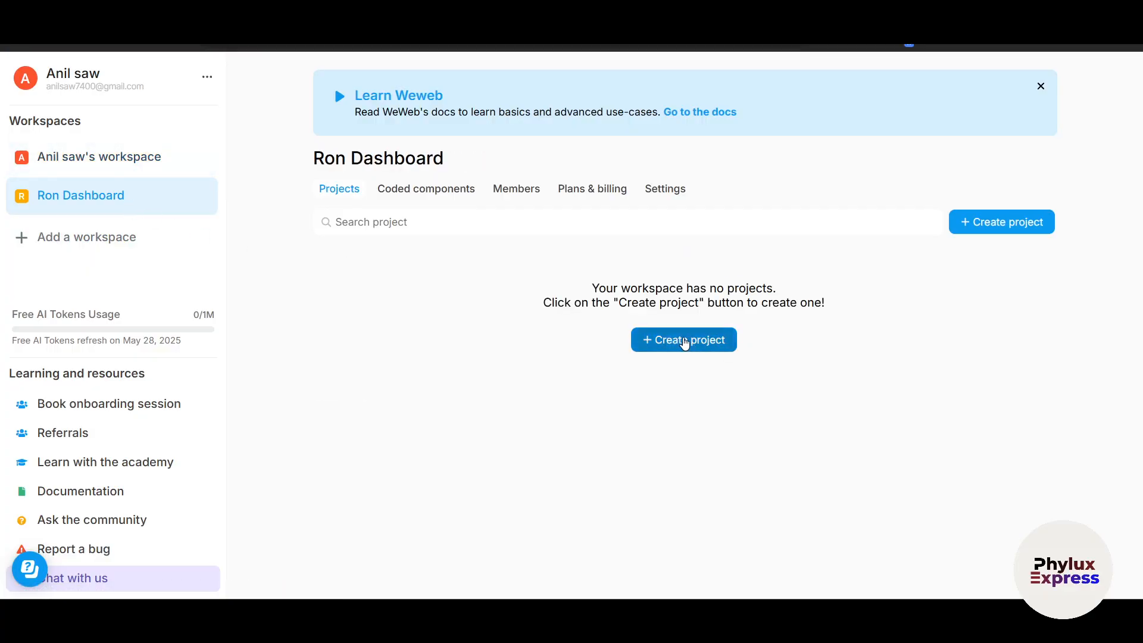
- Start a new project in the Ron Dashboard workspace and browse the available marketplace templates
click(685, 342)
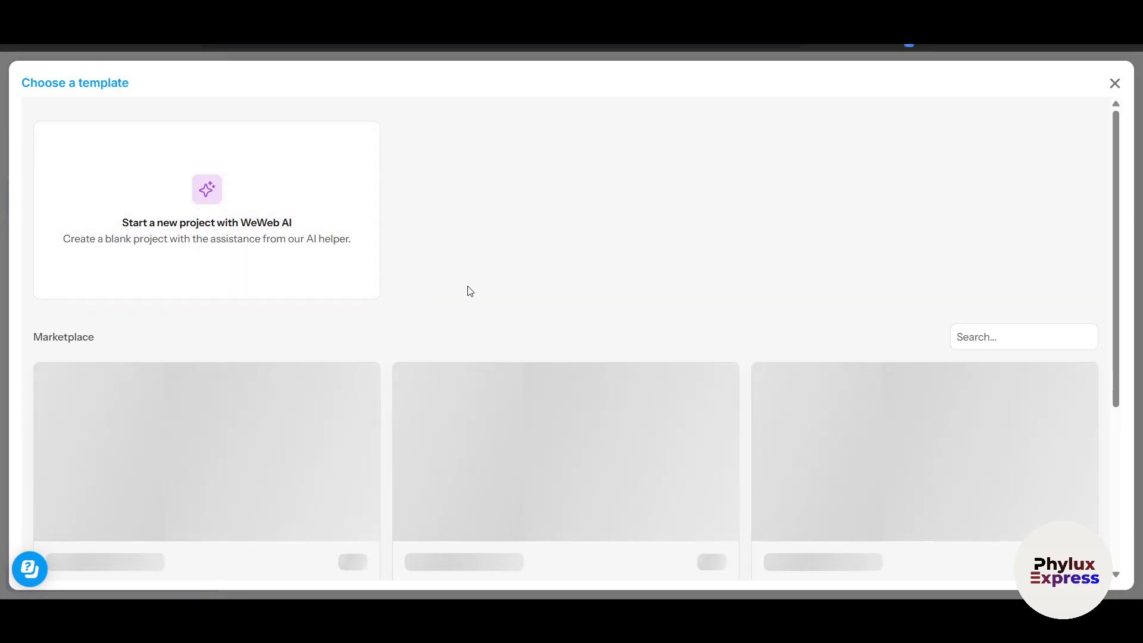
scroll(794, 306, down, 5)
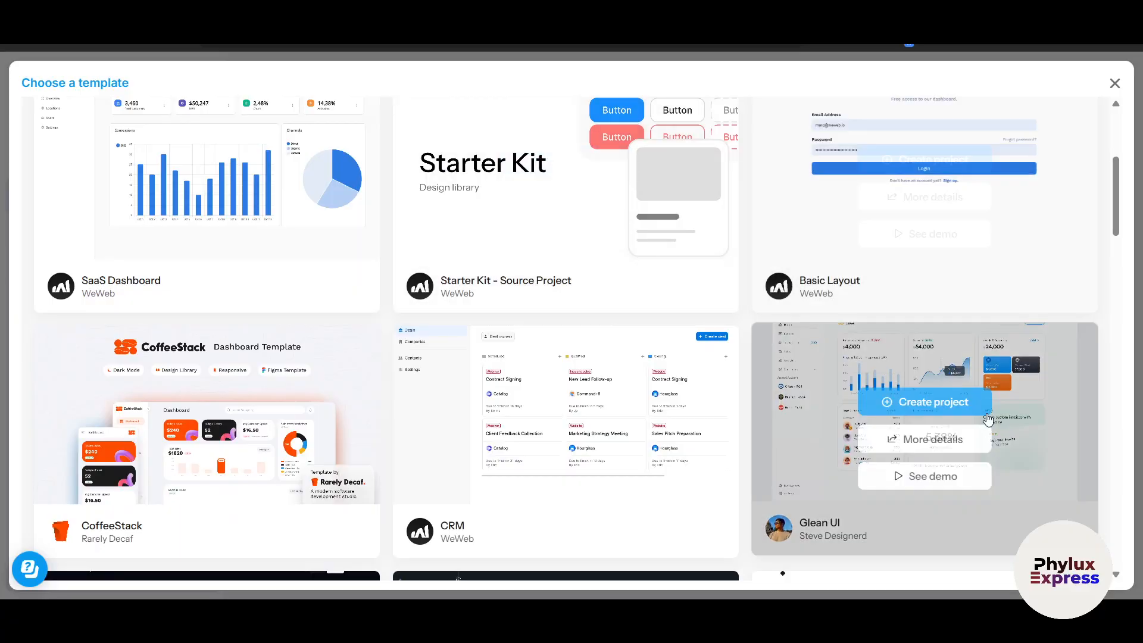
scroll(609, 465, down, 2)
scroll(258, 298, down, 2)
scroll(258, 357, up, 10)
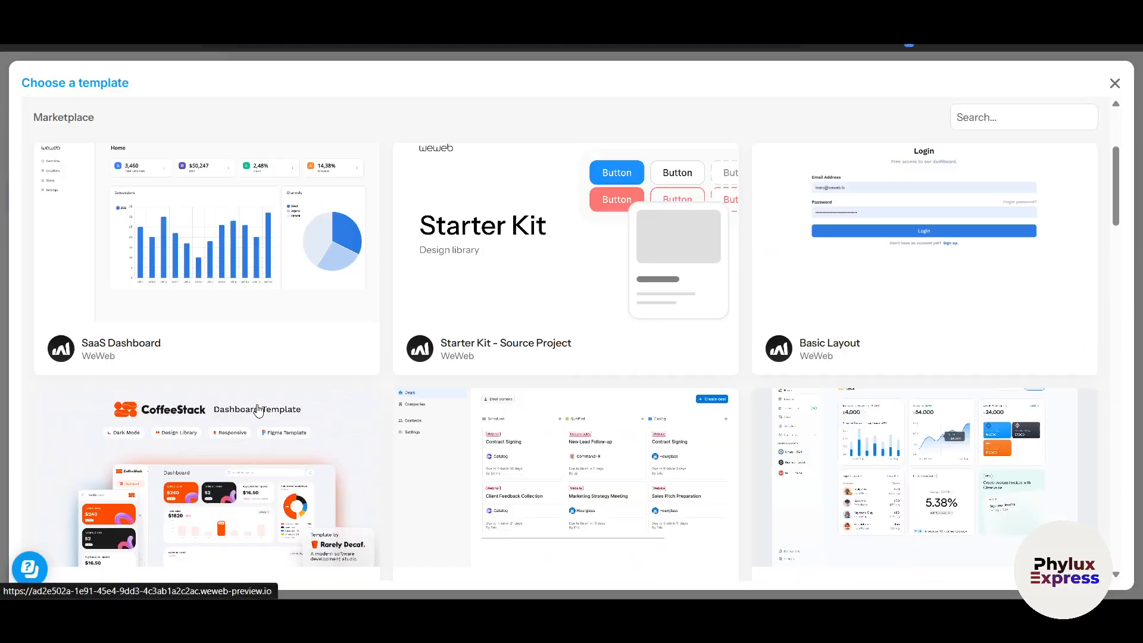
scroll(258, 411, down, 11)
scroll(258, 410, down, 20)
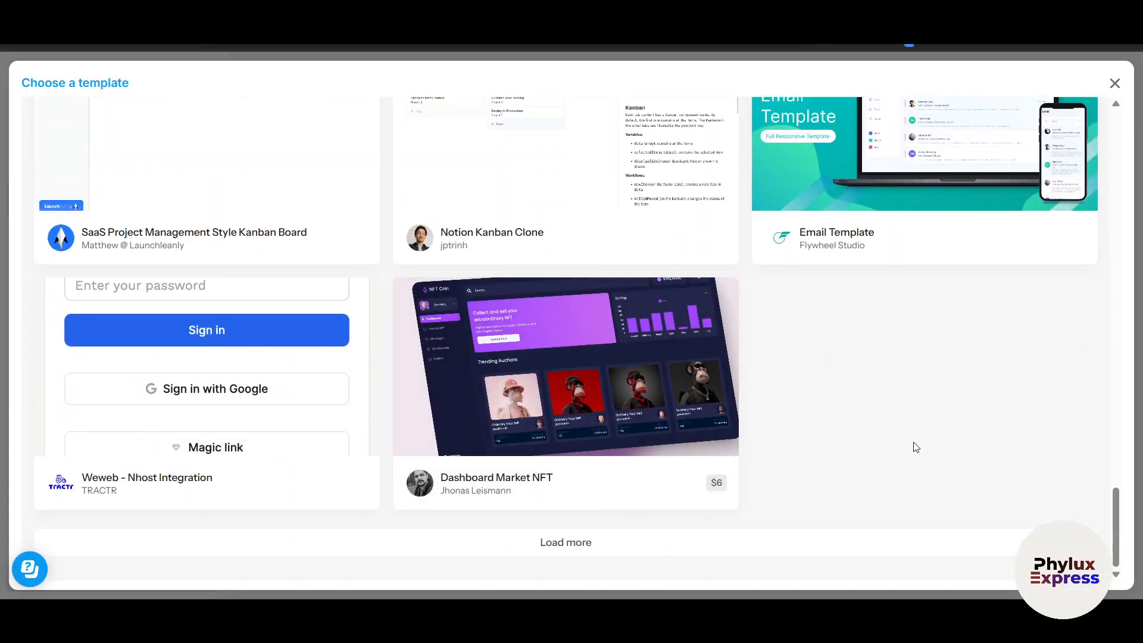
scroll(706, 473, down, 6)
scroll(705, 473, up, 2)
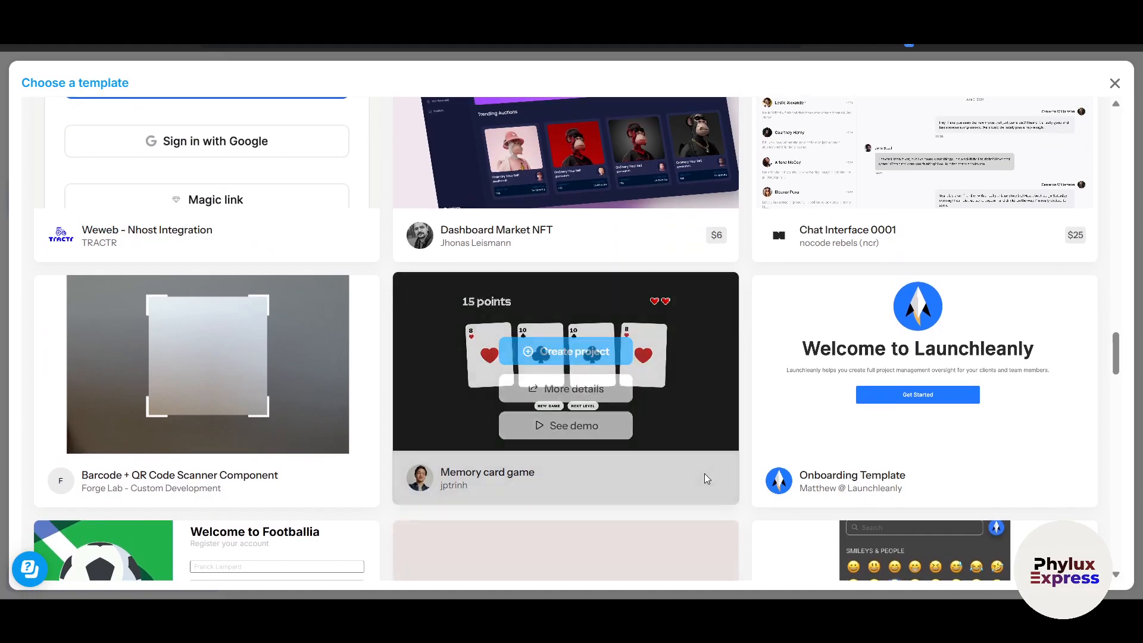
scroll(705, 474, down, 3)
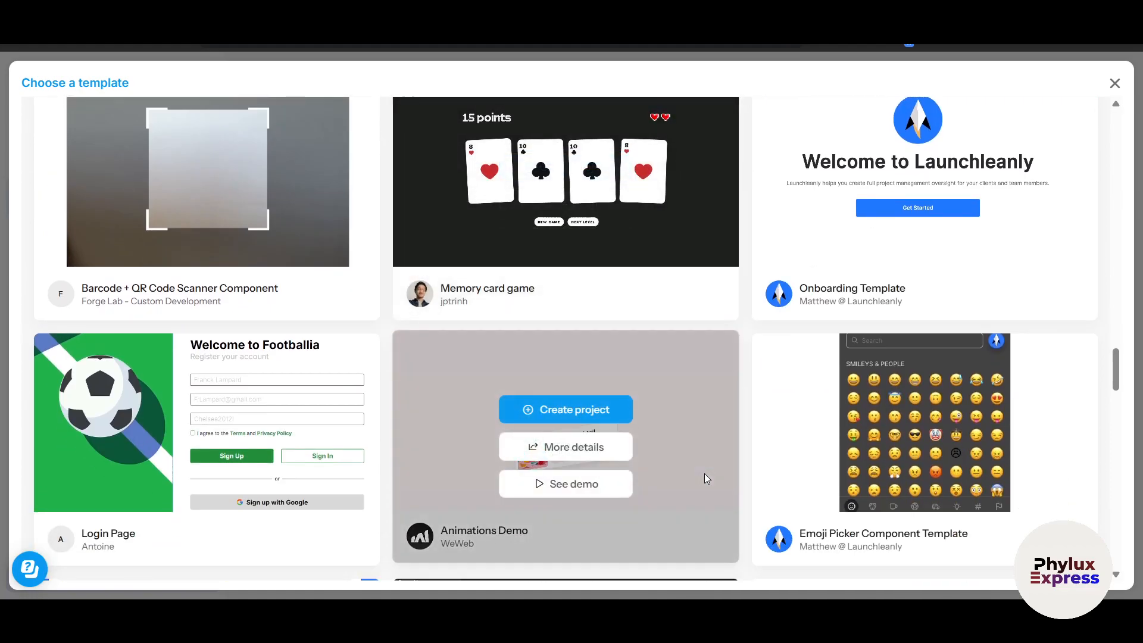
scroll(705, 473, up, 4)
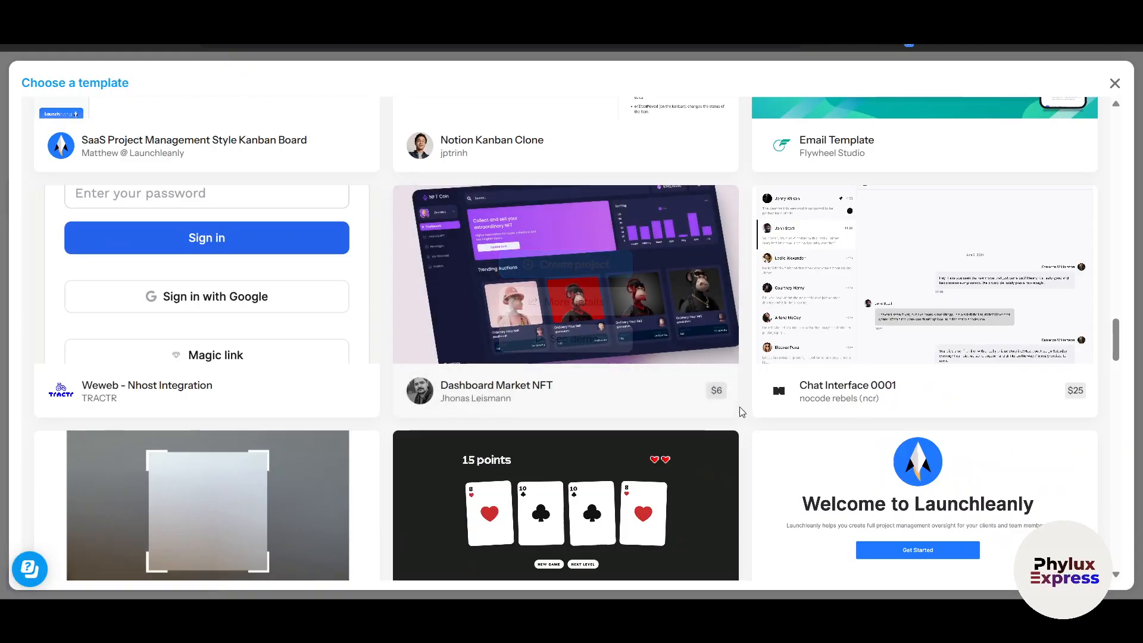
scroll(740, 409, down, 3)
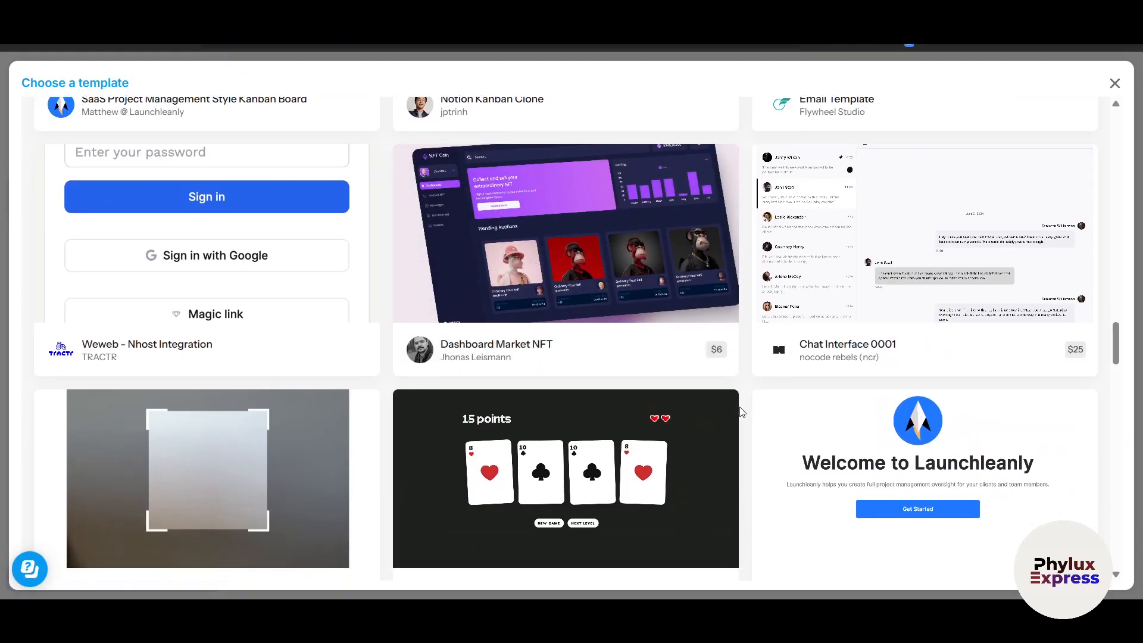
scroll(744, 411, down, 10)
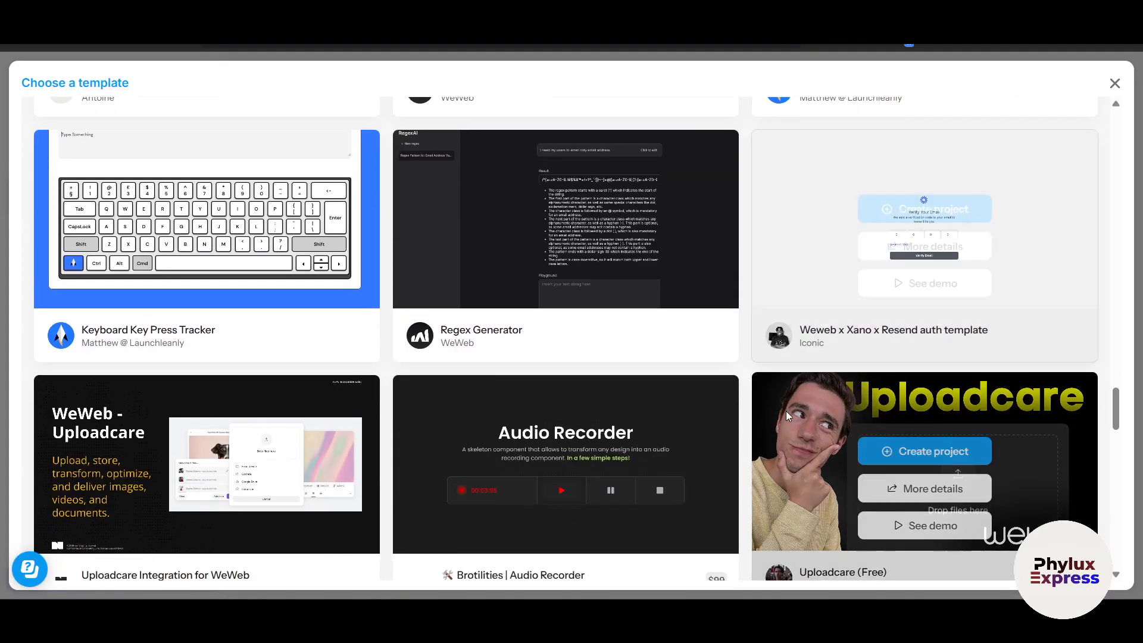
scroll(786, 411, down, 5)
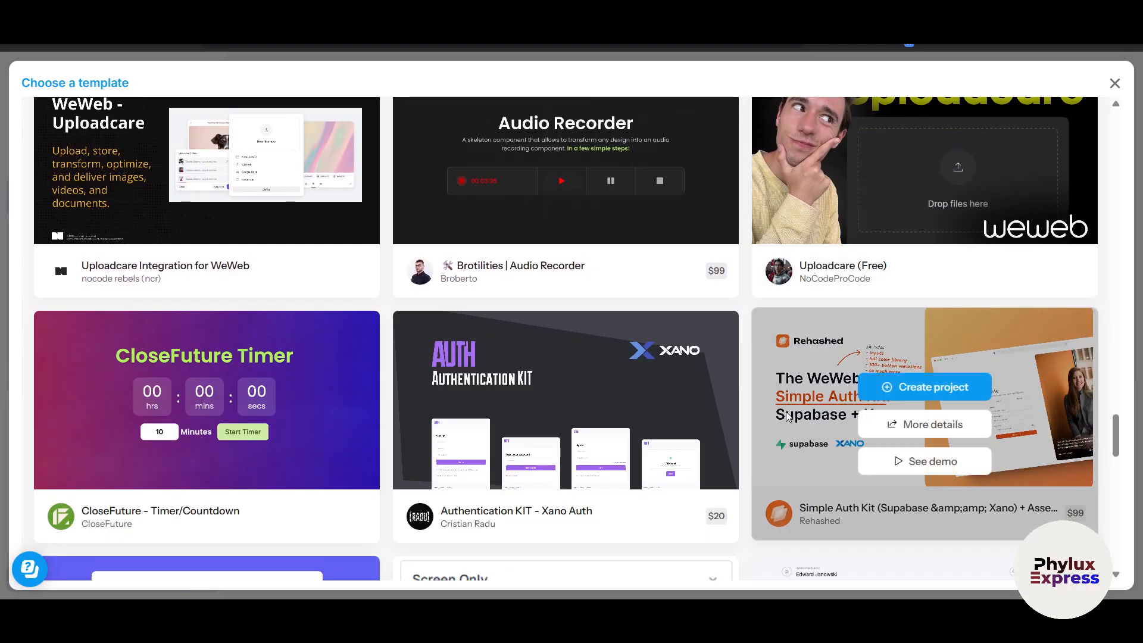
scroll(785, 416, down, 5)
scroll(712, 437, up, 12)
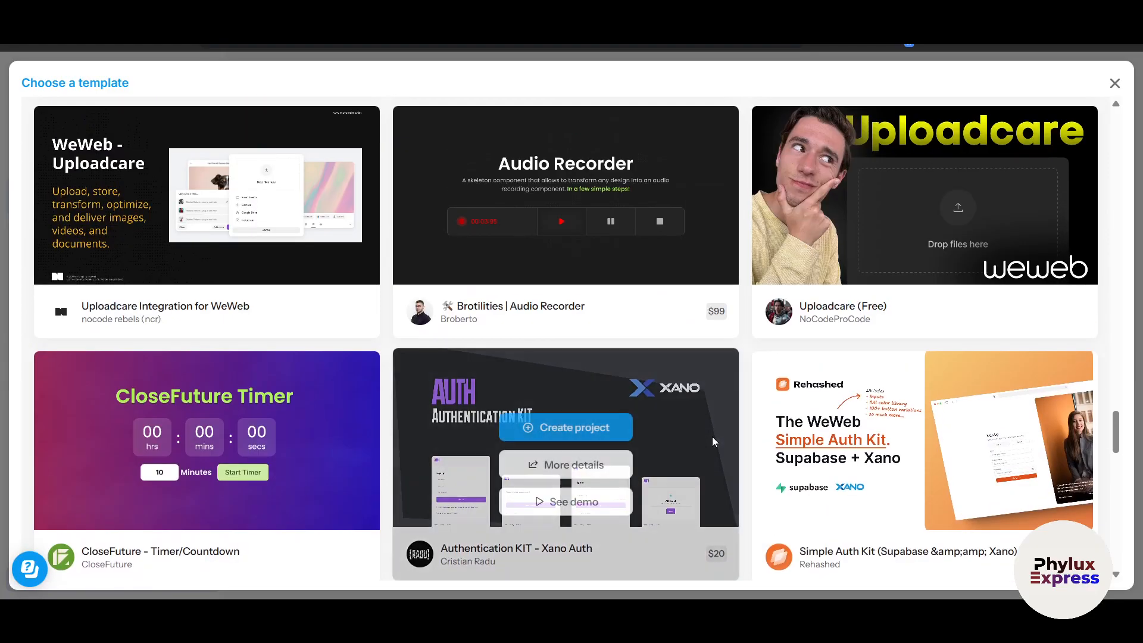
scroll(712, 437, up, 20)
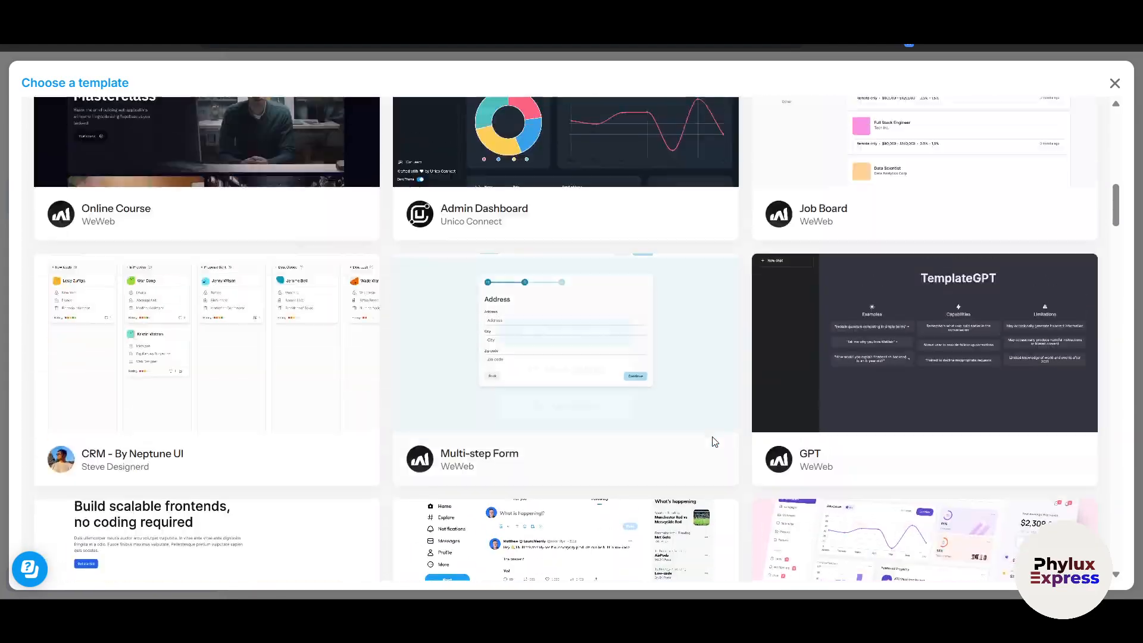
scroll(715, 442, up, 3)
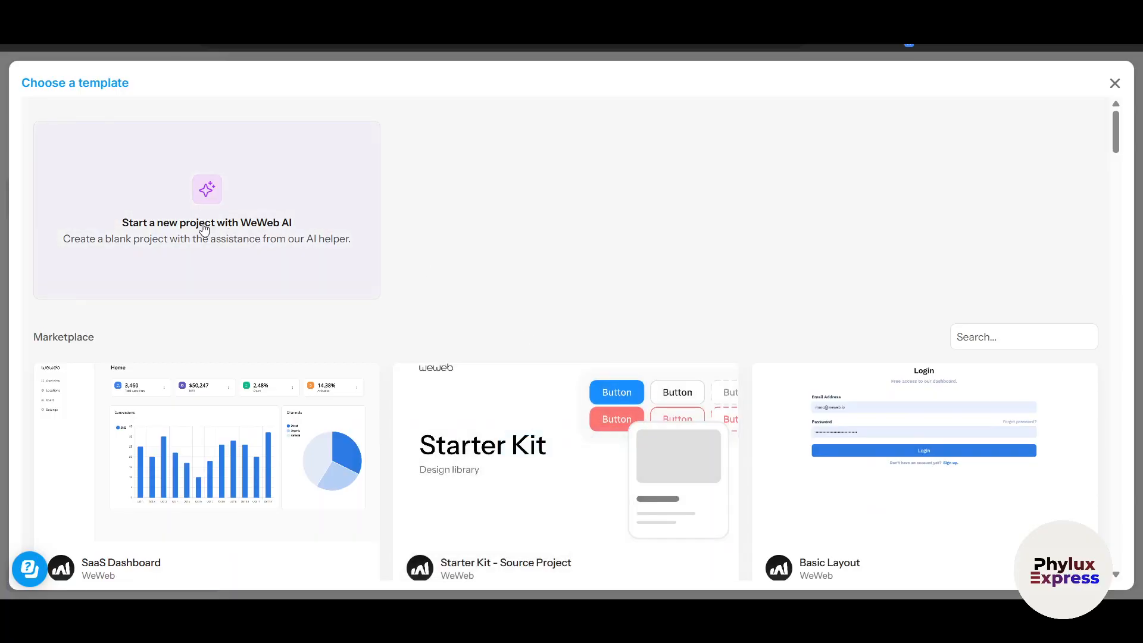
- Create a blank AI-assisted project with the default name New project and dismiss the new elements announcement
click(205, 228)
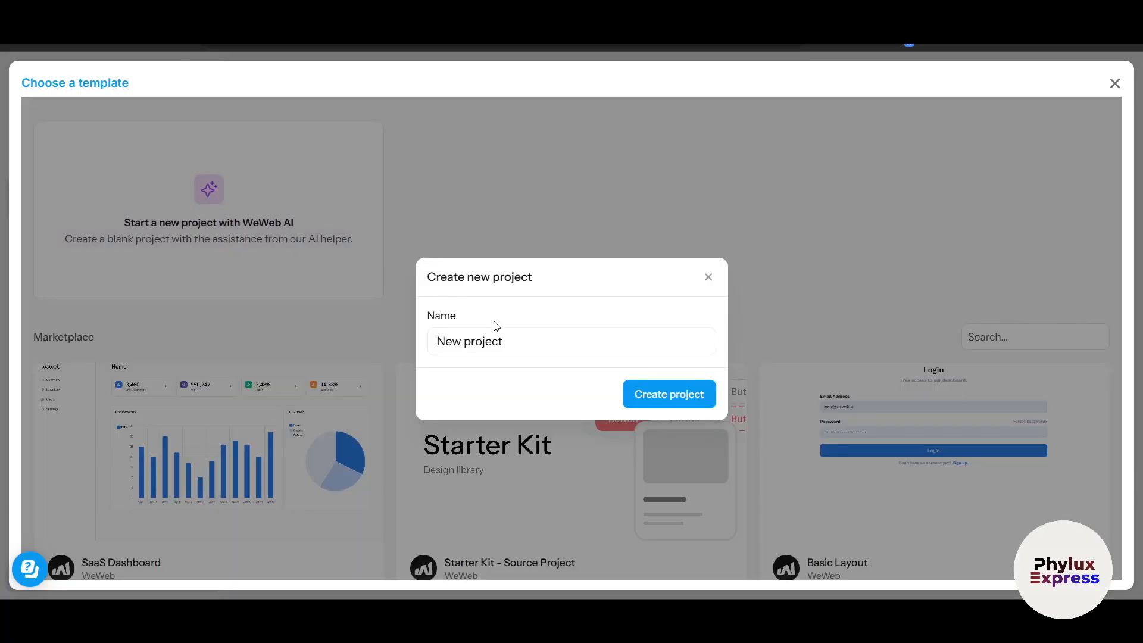
click(694, 391)
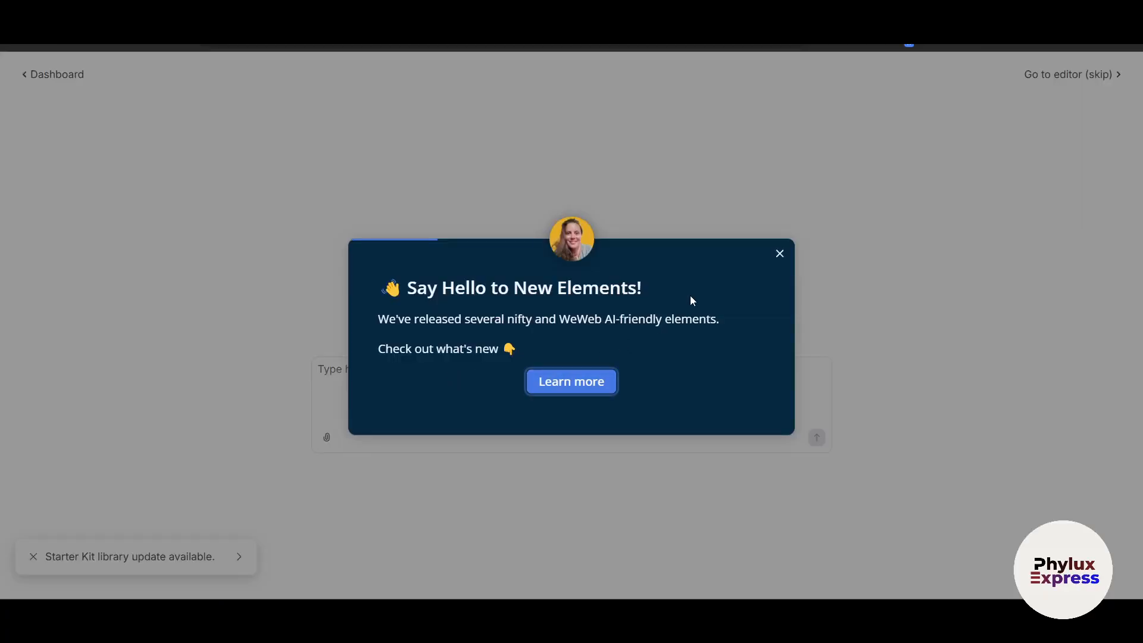
click(780, 254)
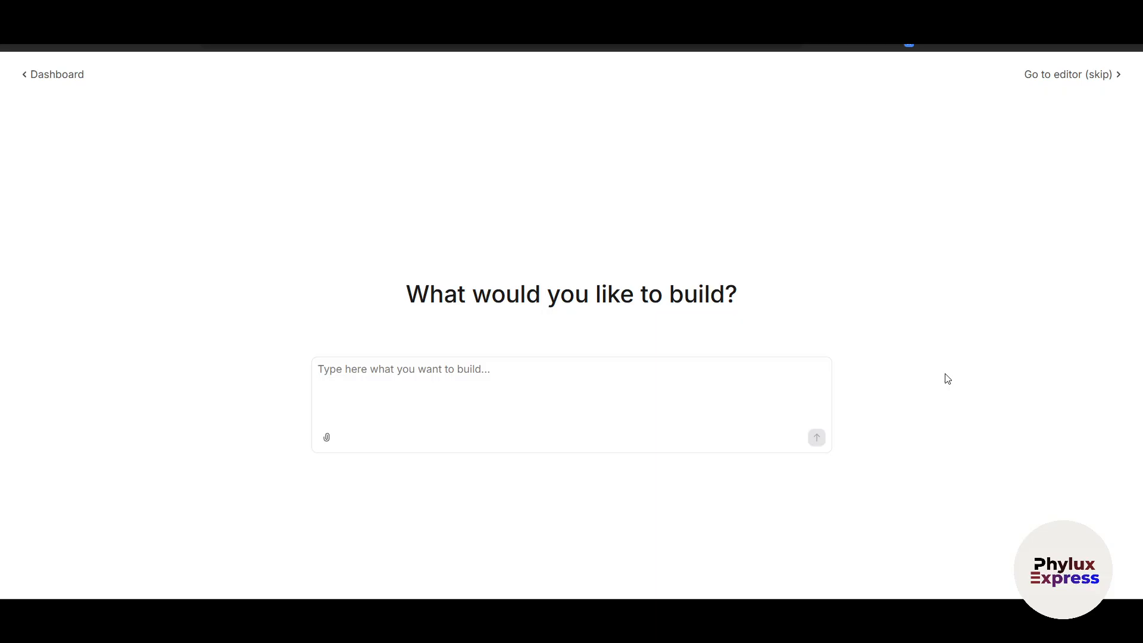
- Prompt the AI to create a modern dashboard with sidebar links, top bar, Total Sales, New Users and Active Subscriptions chart cards in white, gray and blue
click(451, 384)
text(Create a clean and modern dashboard layout in WeWeb. It should have a sidebar with navigation links (Home, Analytics, Settings), a top bar with a search box and user profile icon, and a main content area showing three cards: 'Total Sales', 'New Users', and 'Active Subscriptions'. Each card should display a number and a small line chart below it. Use a simple and professional color theme (white background, light gray sidebar, blue highlights))
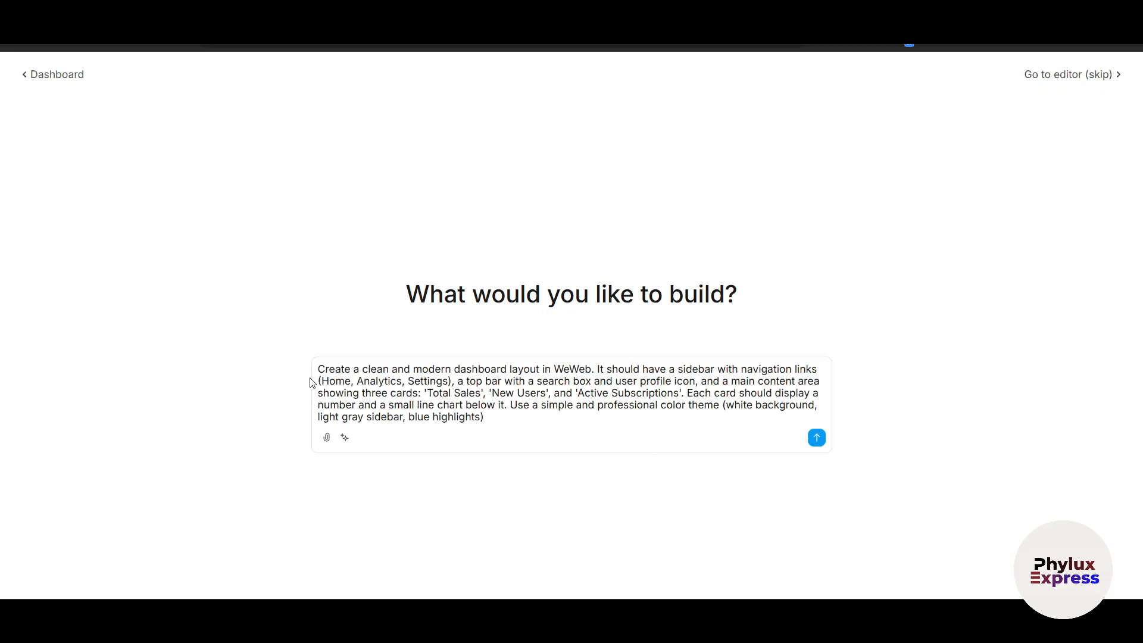
drag(321, 369, 540, 419)
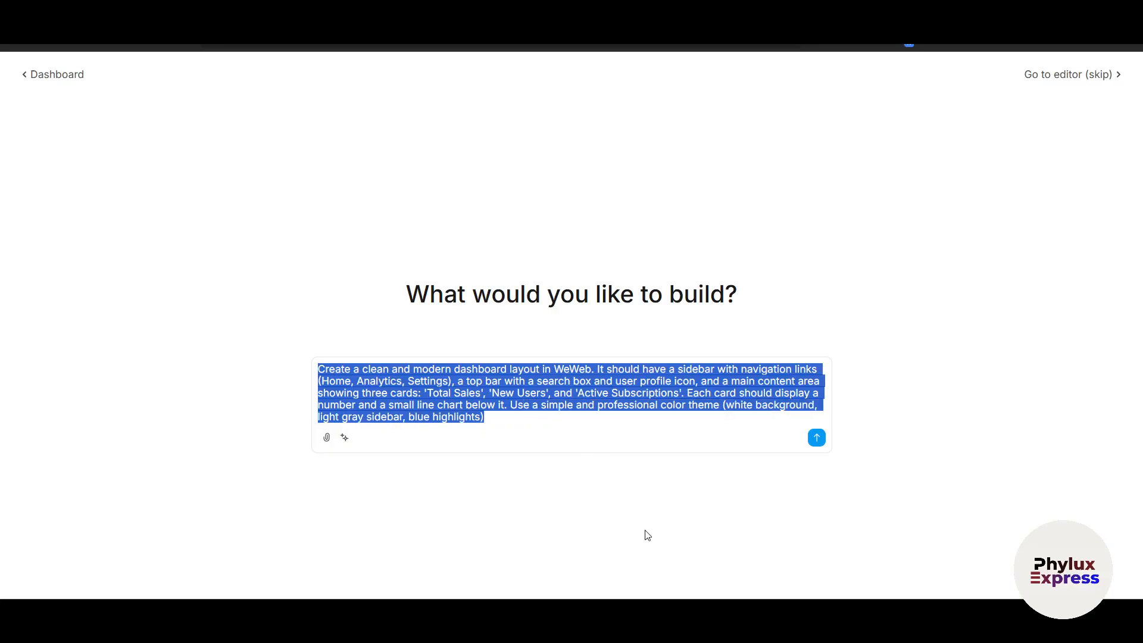
click(743, 498)
click(817, 439)
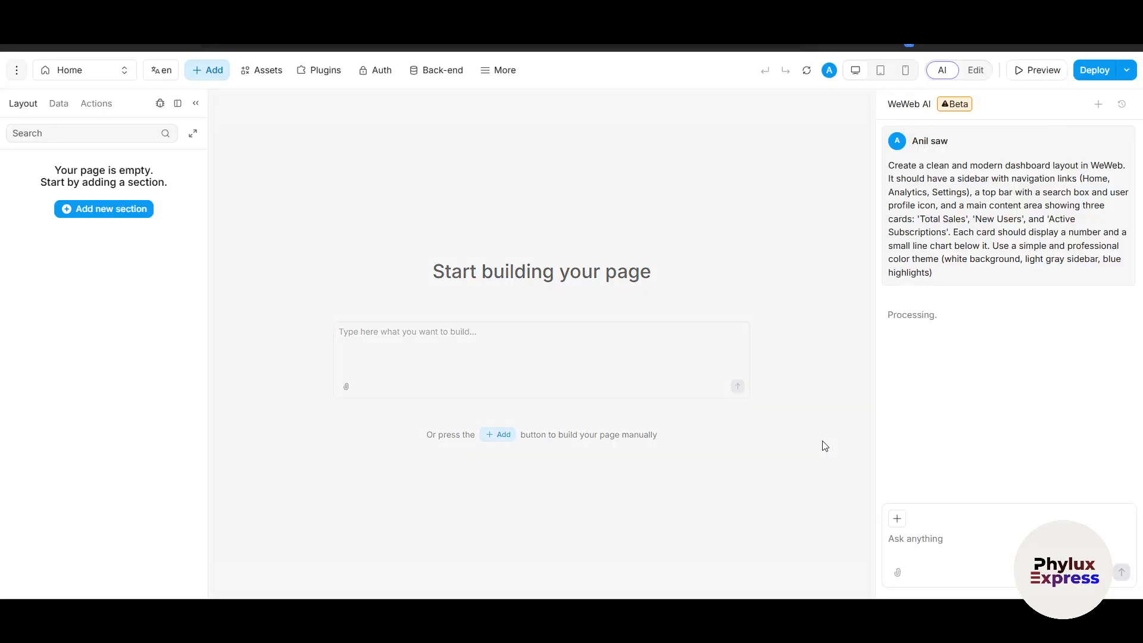
click(750, 197)
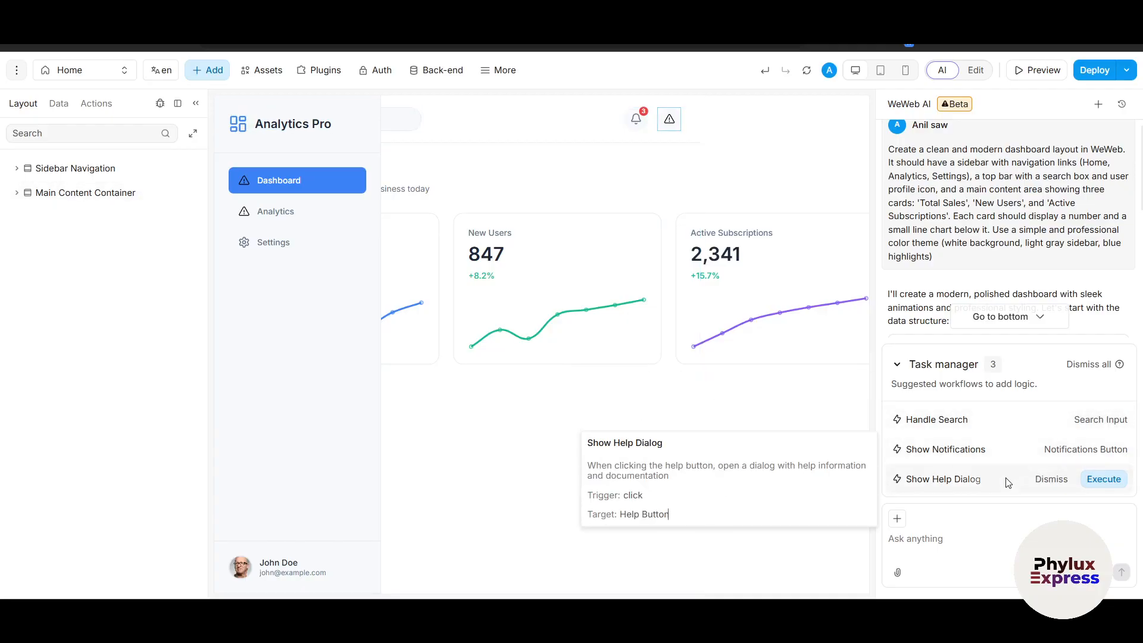
- Expand Sidebar Navigation and Main Content Container in the page structure and inspect the logo, links and footer containers
mouse_move(957, 110)
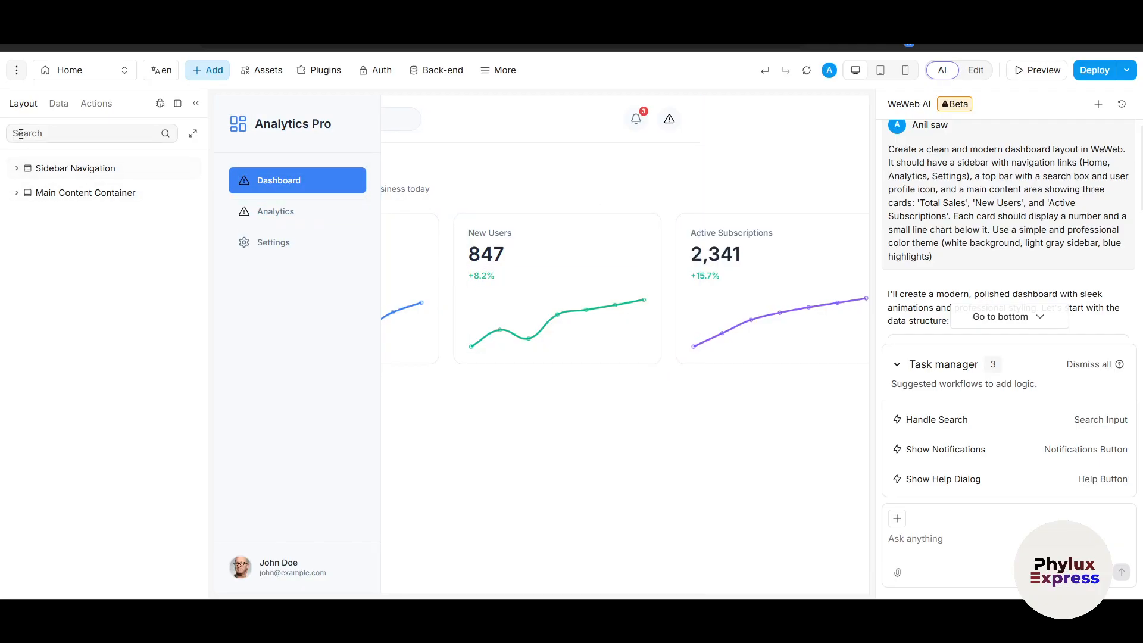
click(17, 168)
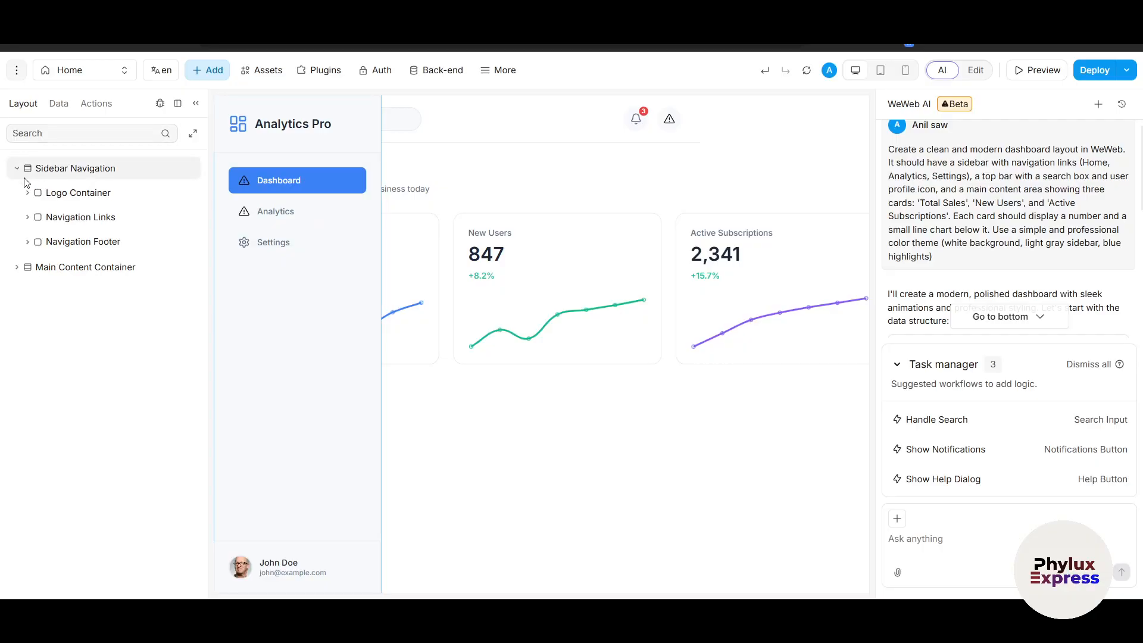
click(72, 193)
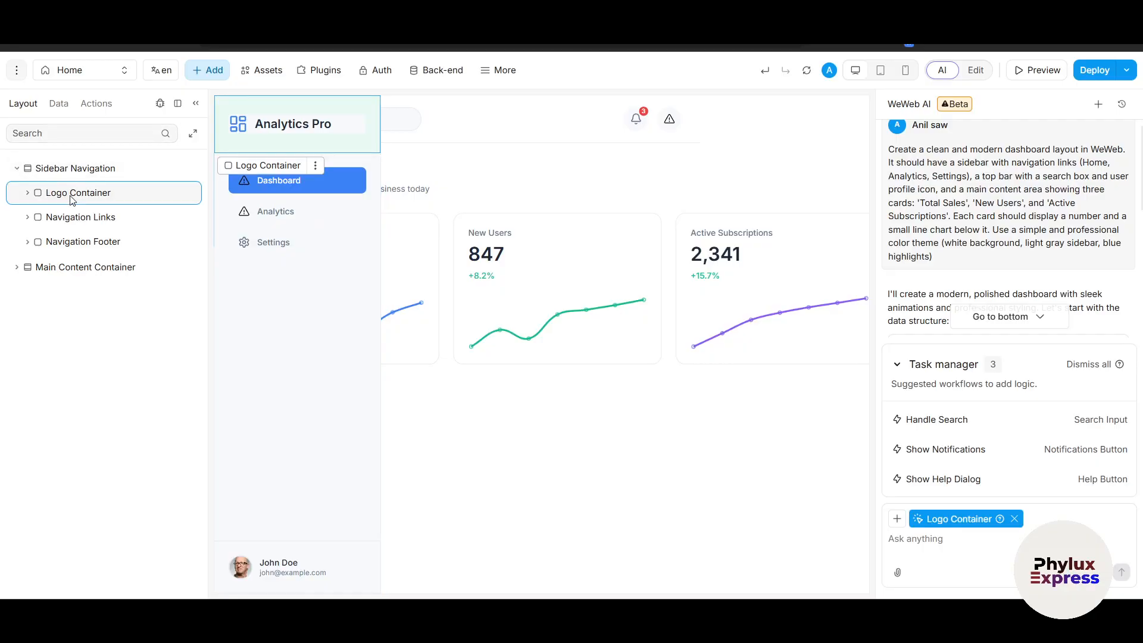
click(107, 219)
click(107, 241)
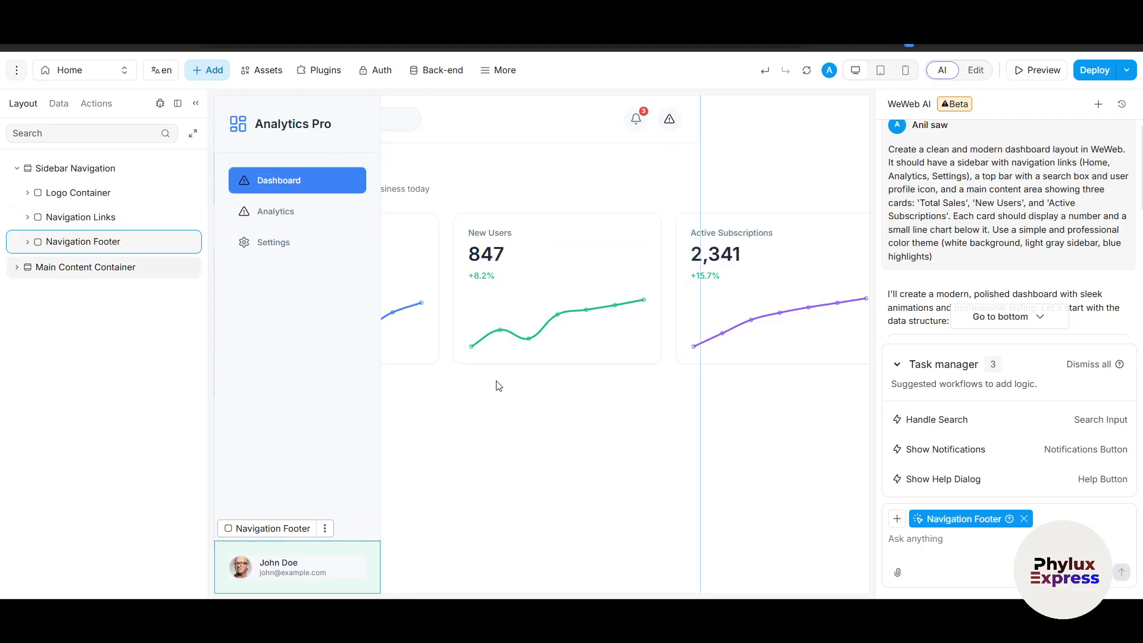
click(74, 269)
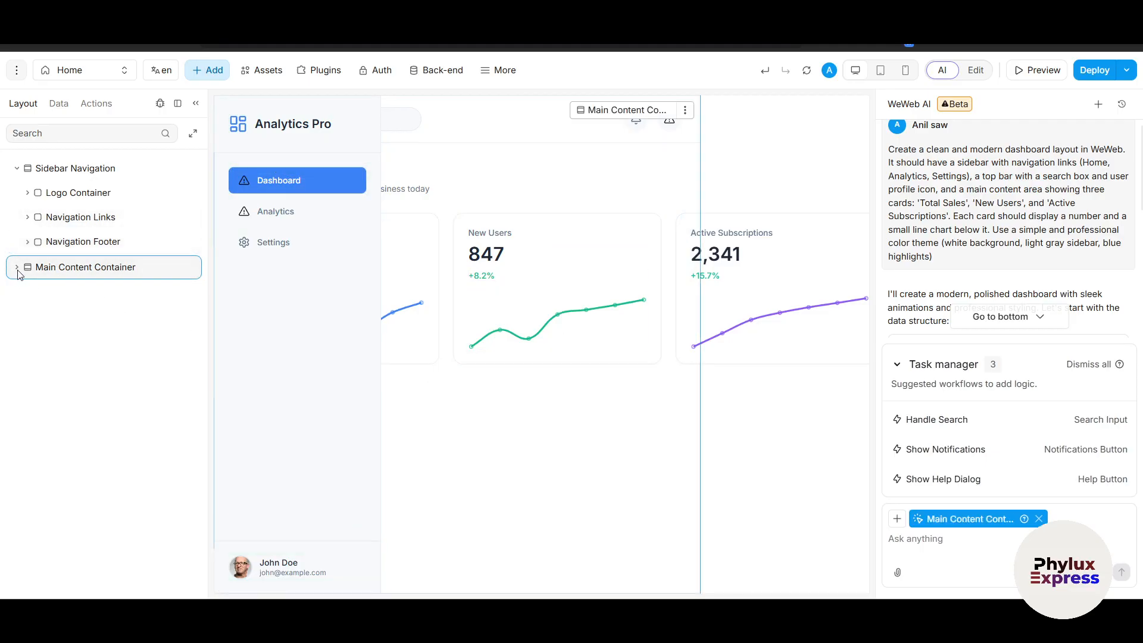
click(18, 269)
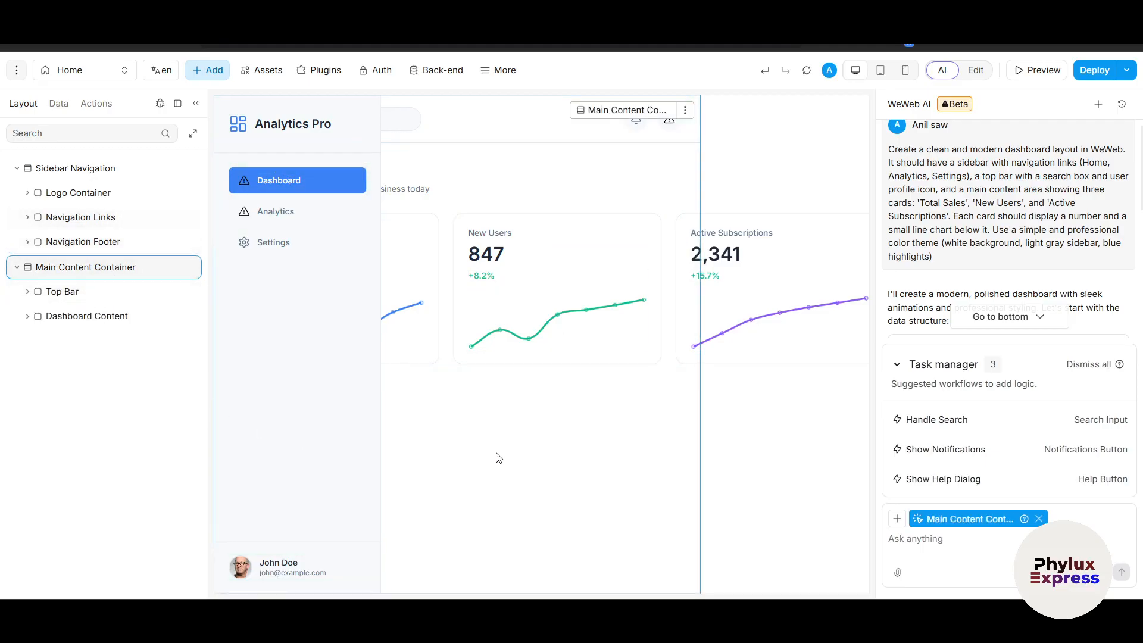
- Read the trigger and target details of the suggested Handle Search and Show Notifications workflows
mouse_move(1029, 446)
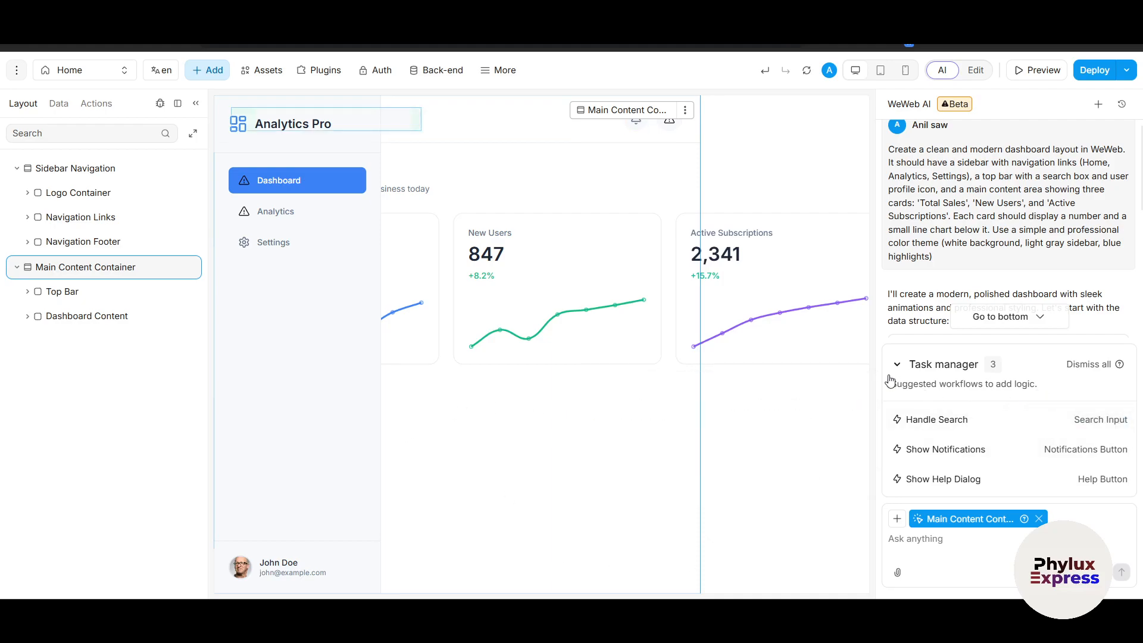
mouse_move(988, 427)
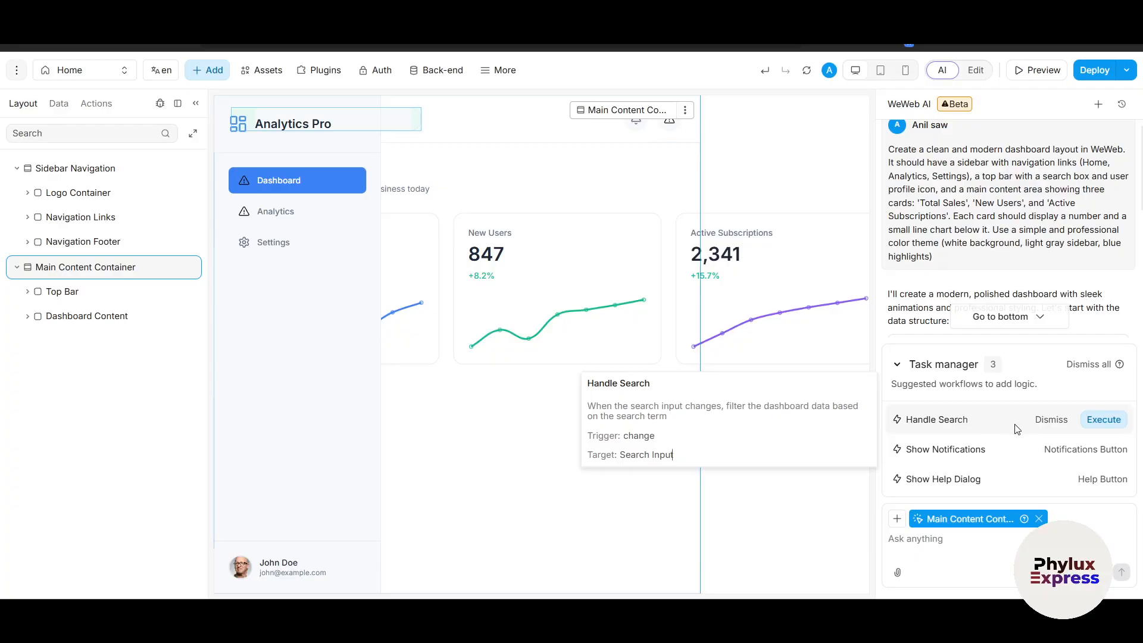
mouse_move(938, 450)
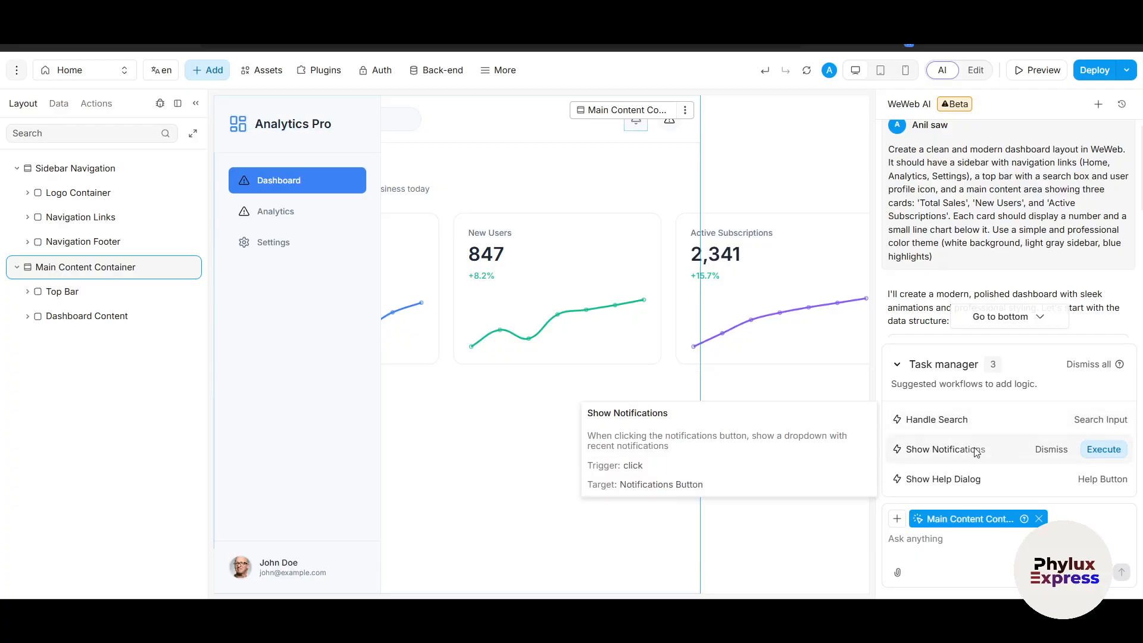
- Generate the suggested Handle Search workflow and look at the options of its Filter dashboard data action
mouse_move(1100, 425)
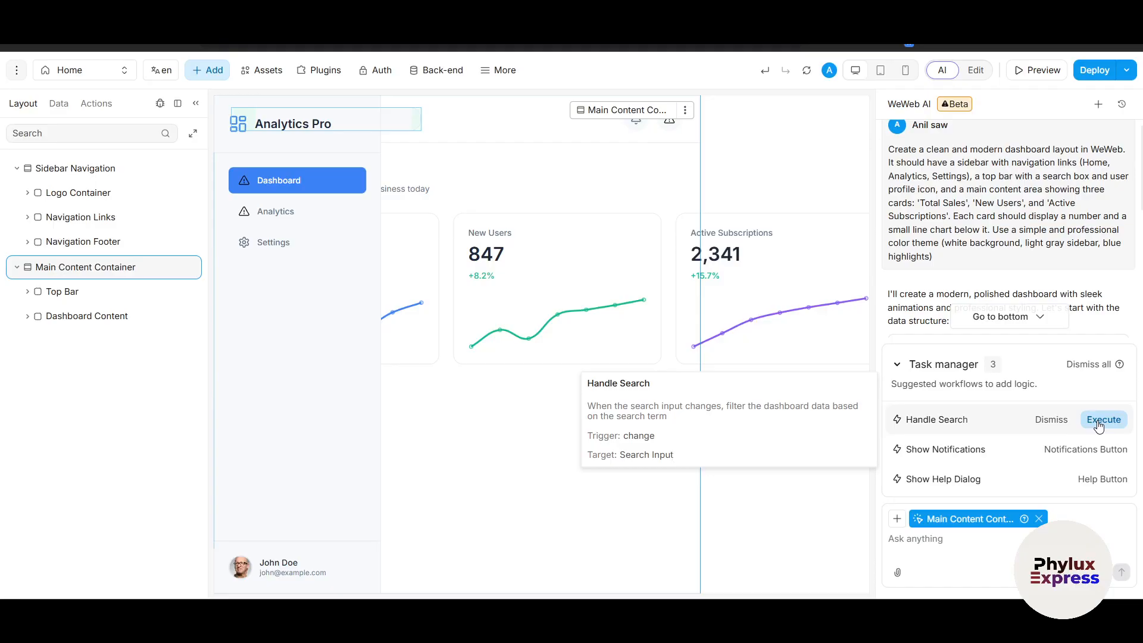
click(1100, 425)
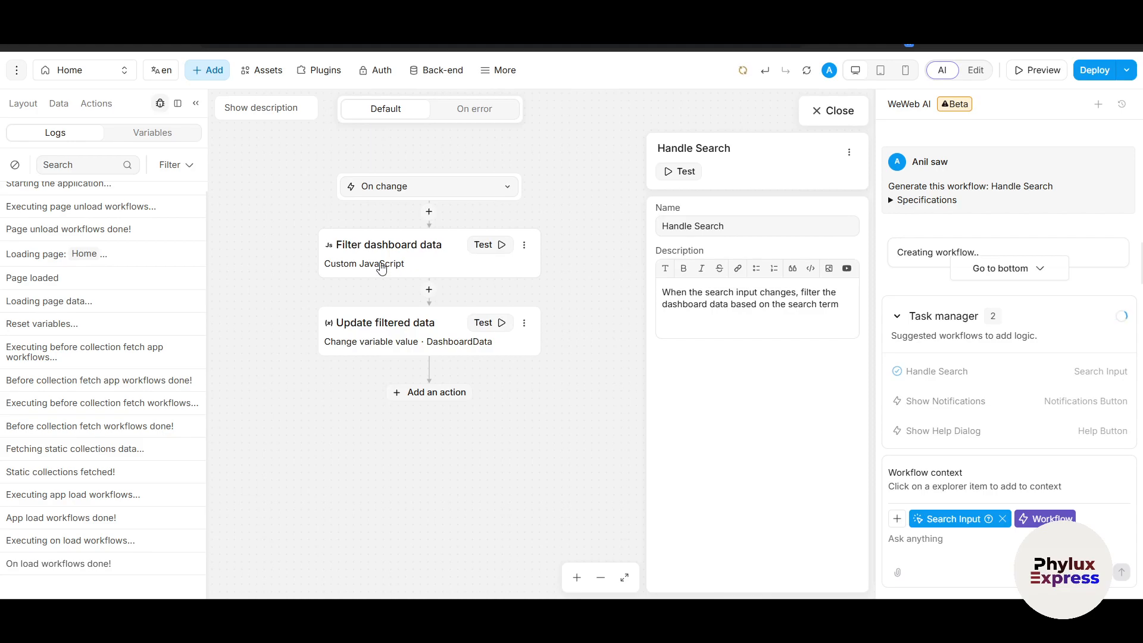
click(525, 246)
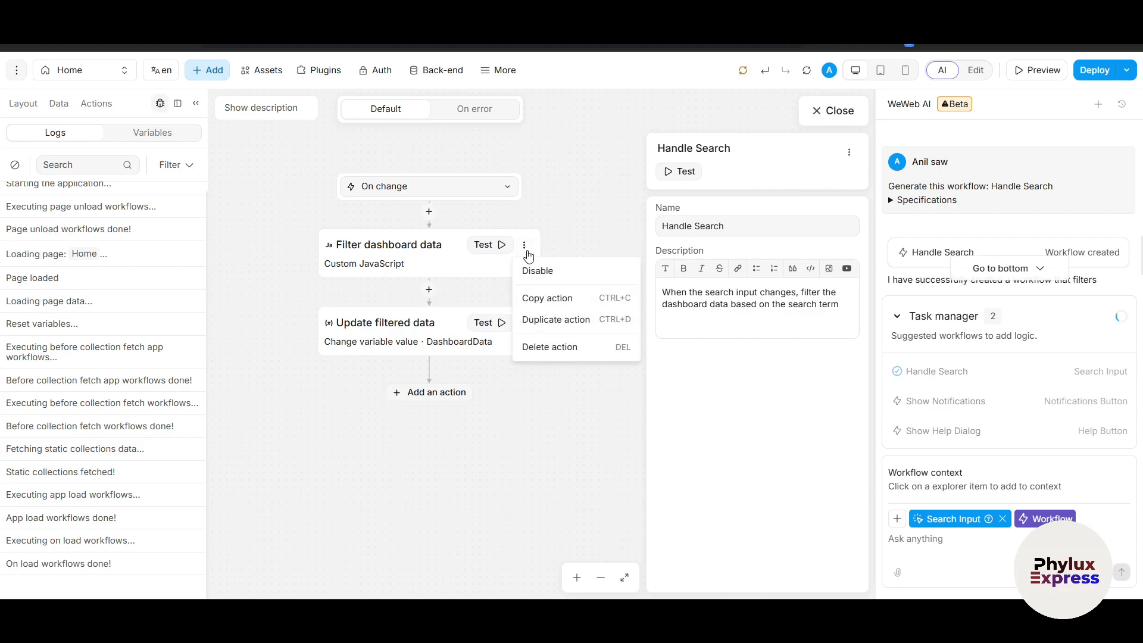
click(575, 322)
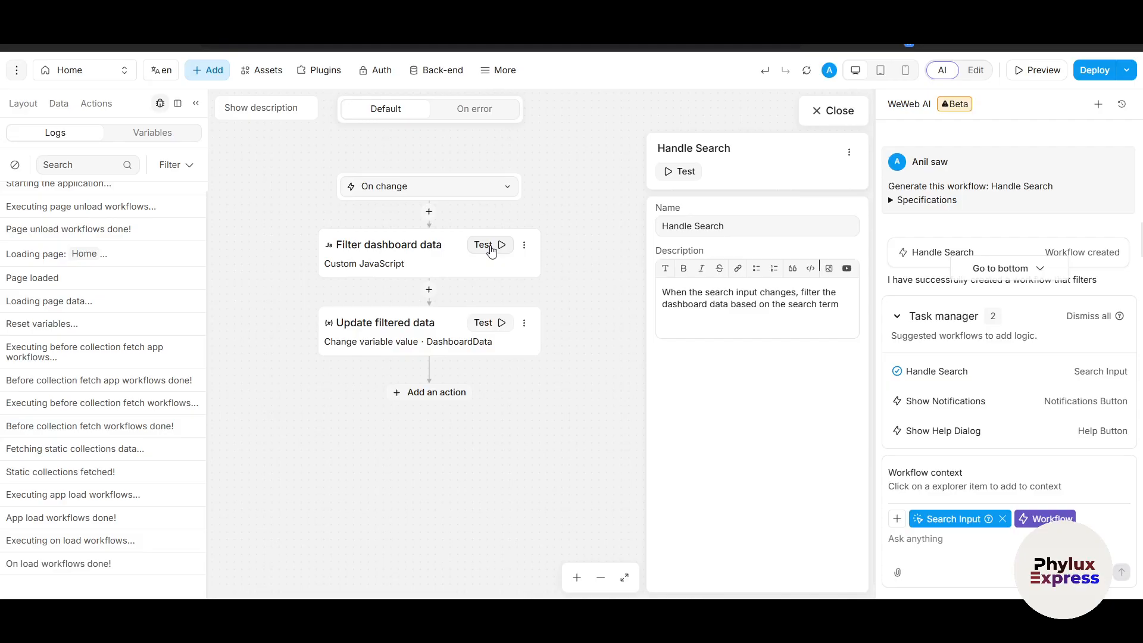
- Test the Filter dashboard data action of the Handle Search workflow three times
click(491, 248)
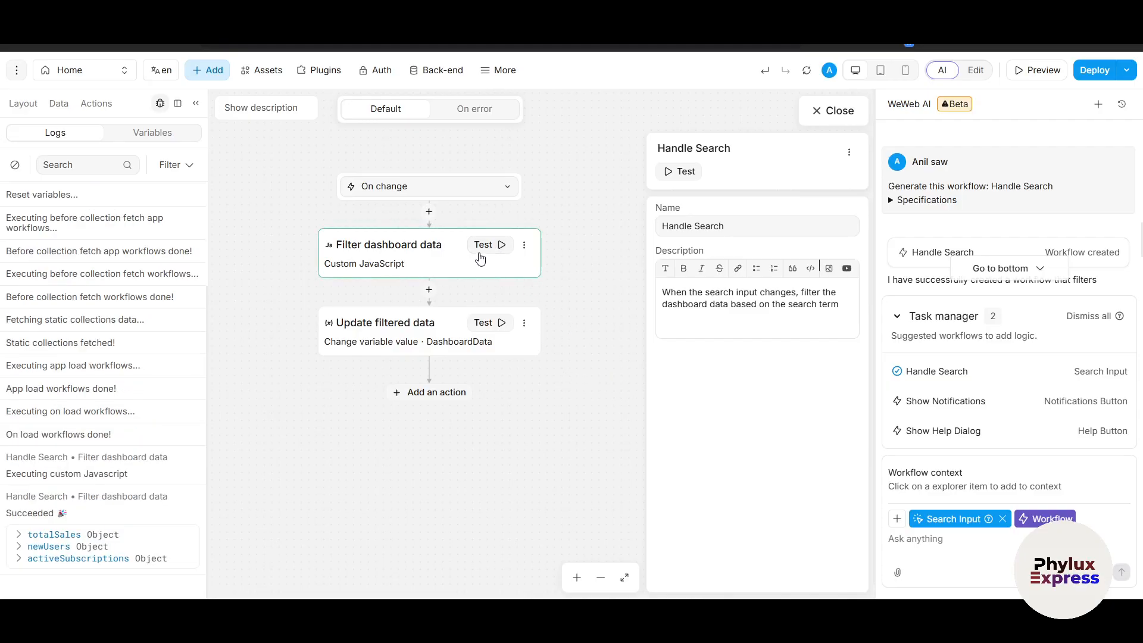
click(483, 250)
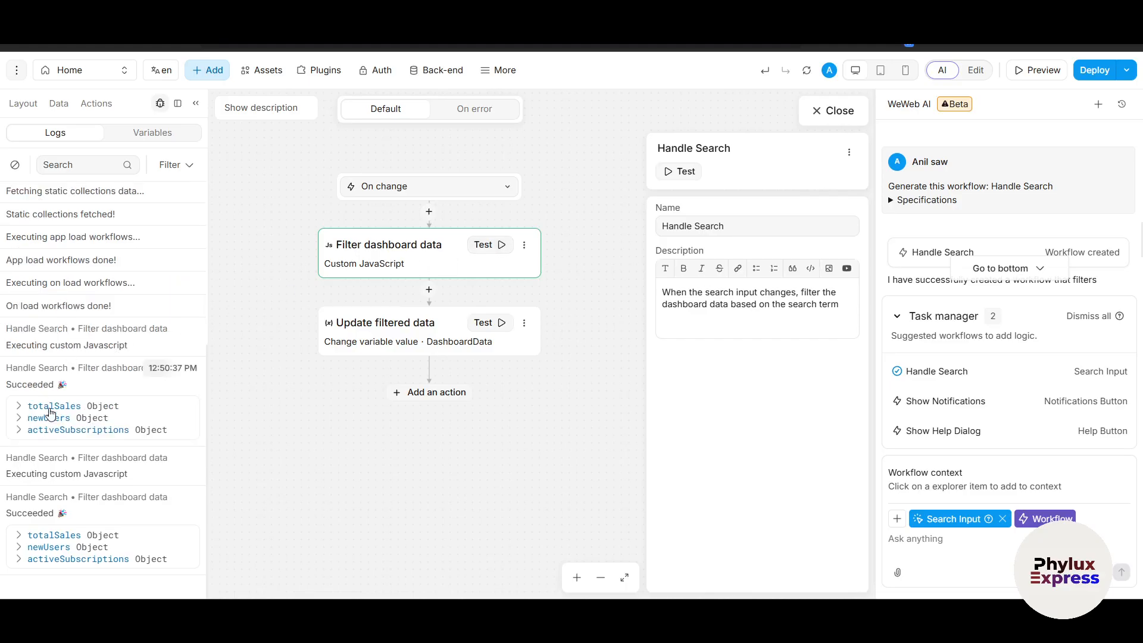
click(489, 249)
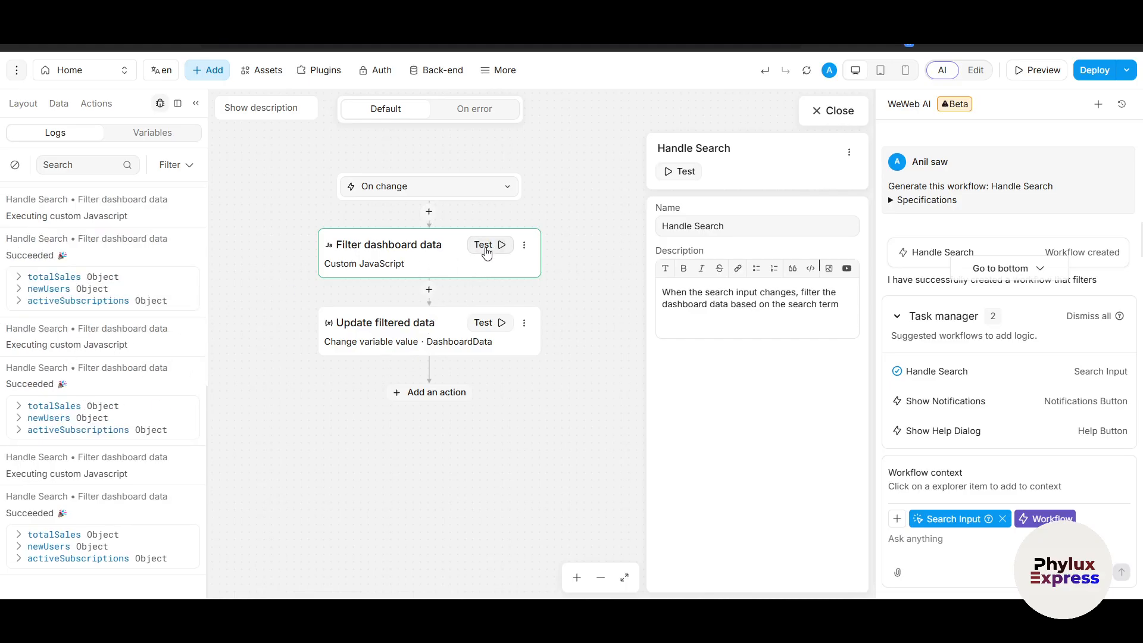
- Expand the totalSales object in the first test's log output and examine the logged results
click(19, 280)
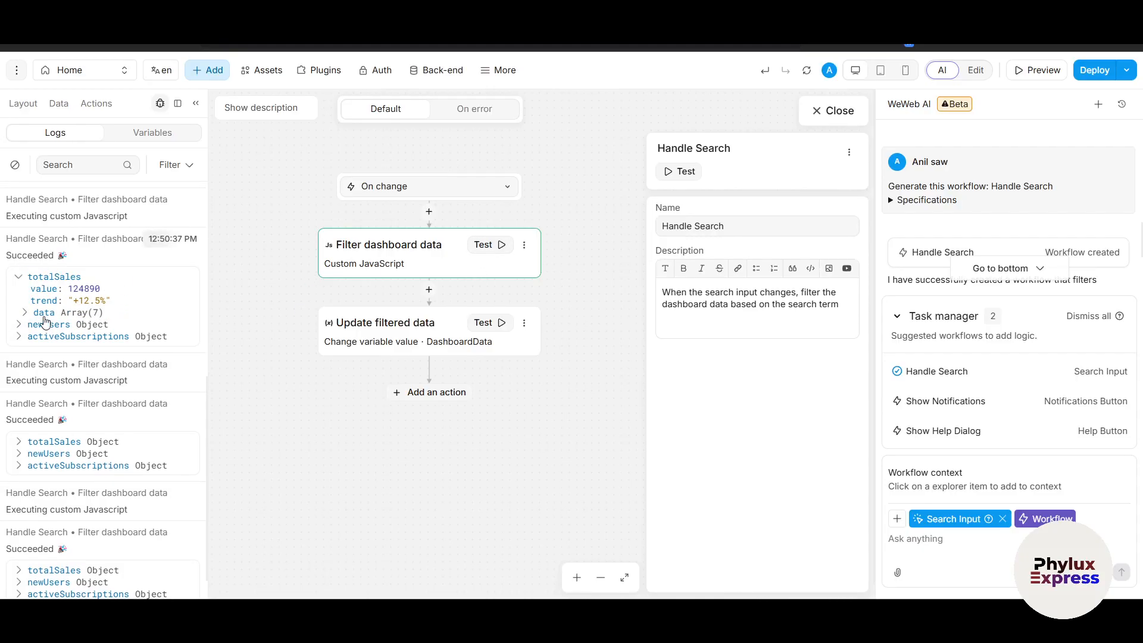
scroll(99, 393, down, 1)
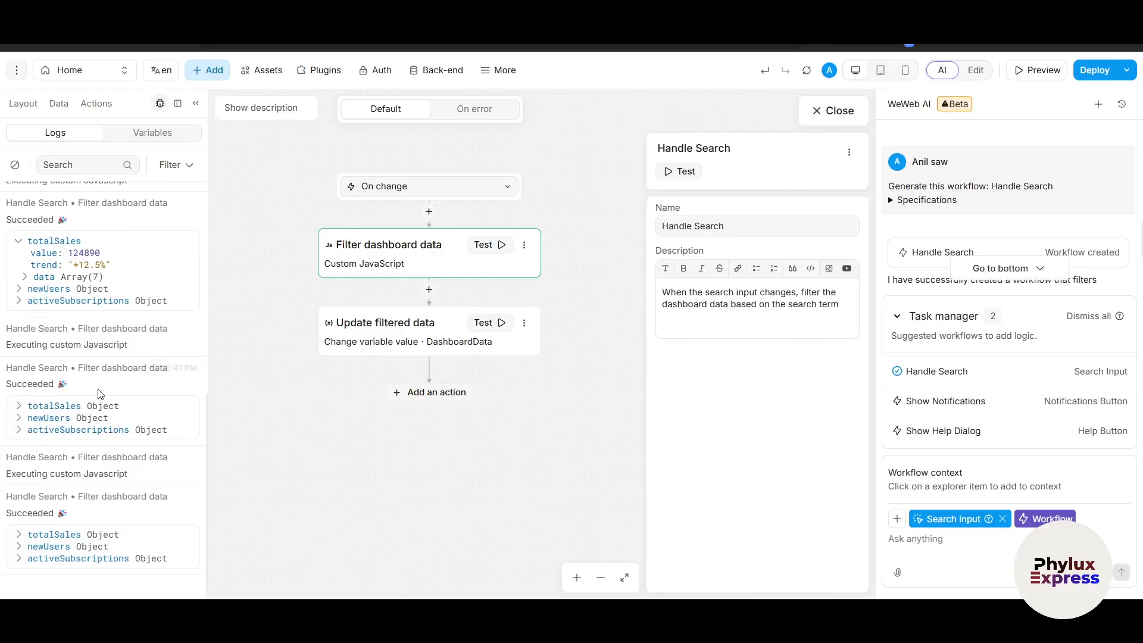
scroll(89, 394, up, 2)
scroll(36, 394, down, 2)
drag(23, 388, 73, 391)
click(101, 394)
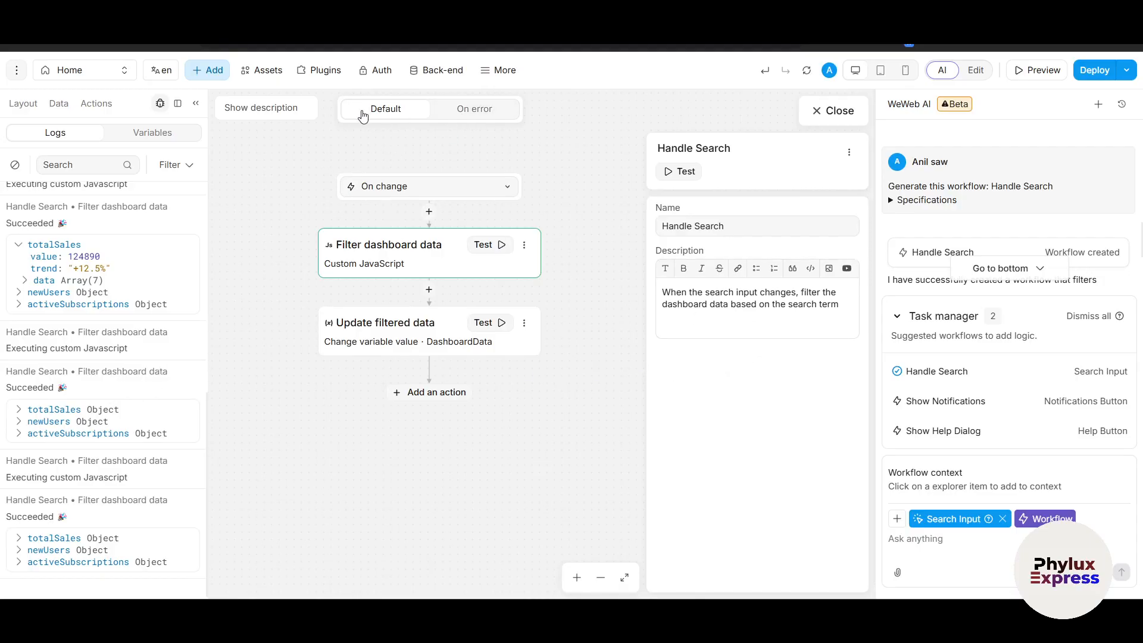
- Switch from AI to Edit mode, return to the page layout and select Sidebar Navigation
click(976, 72)
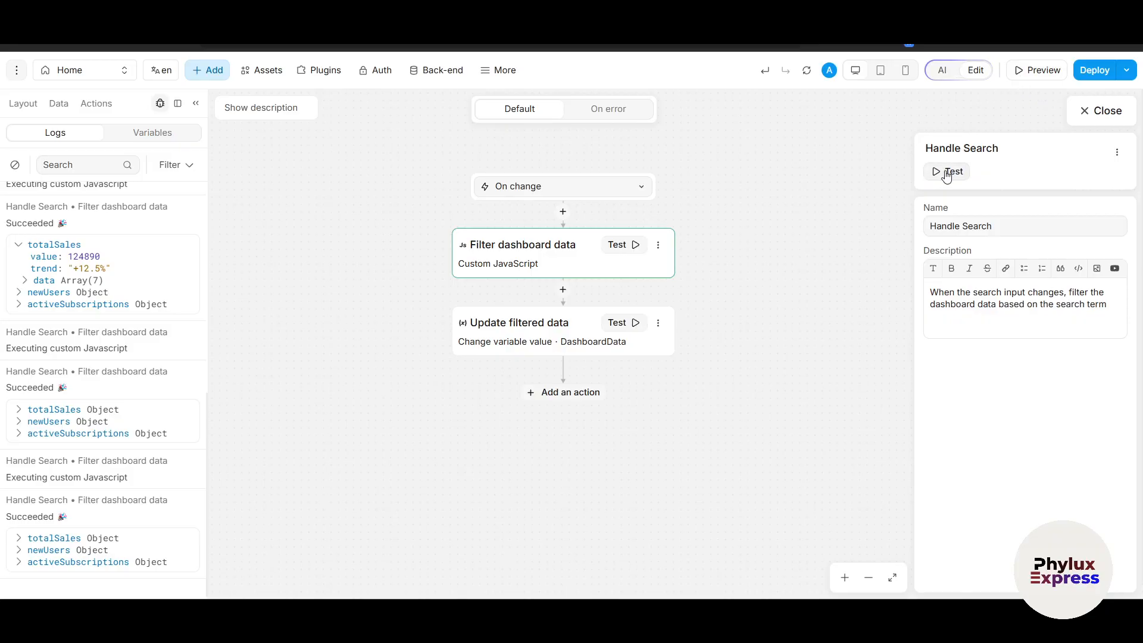
click(21, 104)
click(58, 170)
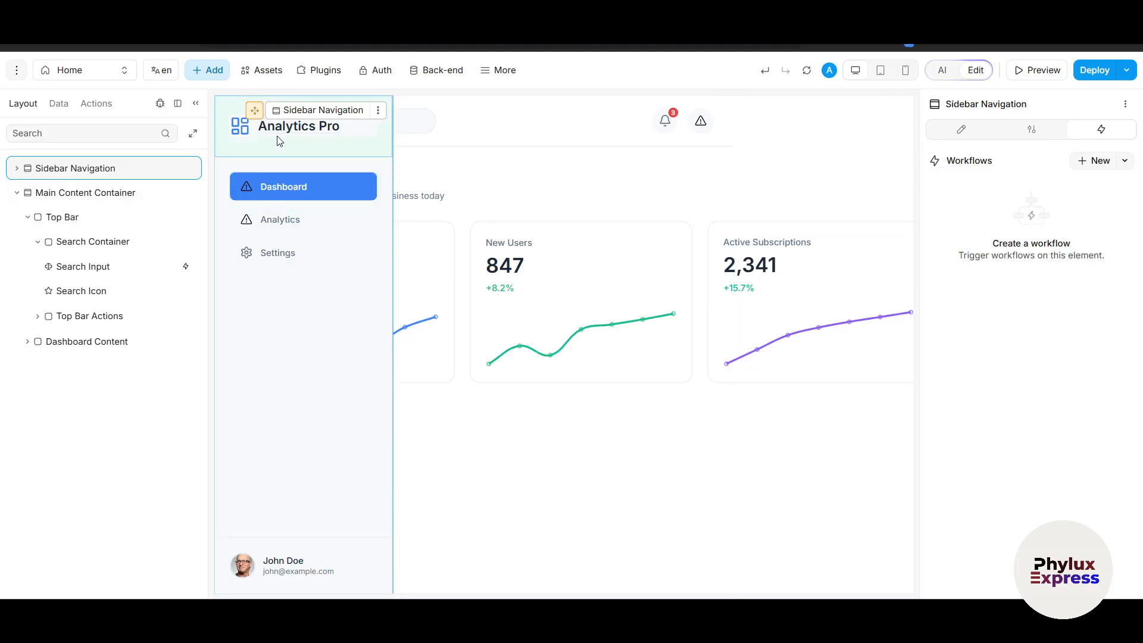
- Replace the value text on the New Users card with 1000
click(536, 269)
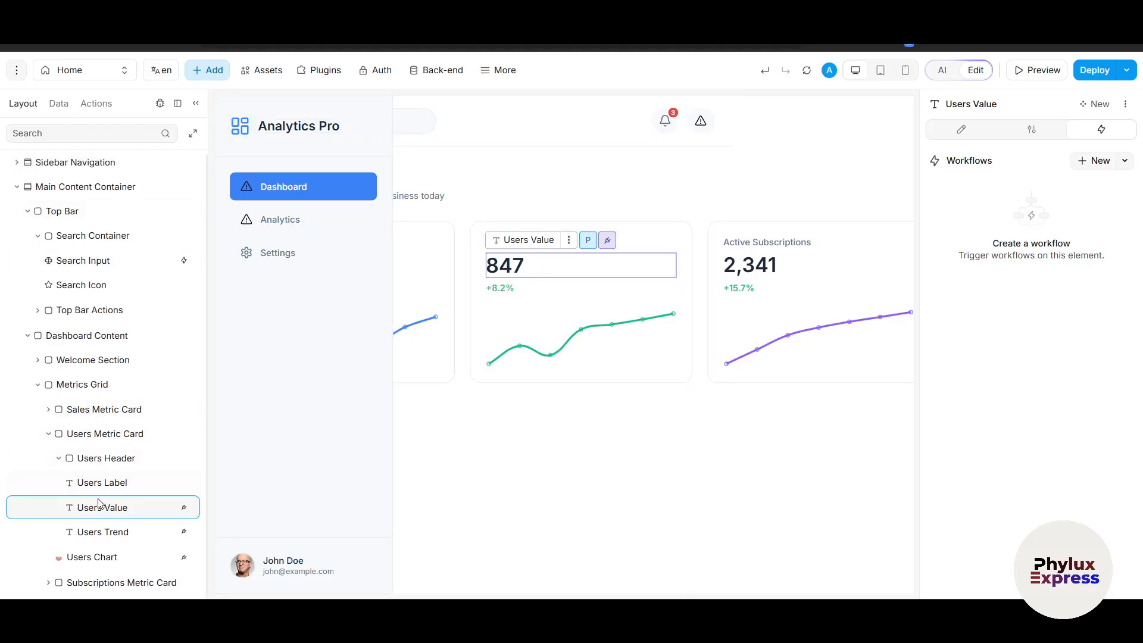
double_click(511, 269)
key(BackSpace)
key(BackSpace)
key(BackSpace)
text(1000)
click(549, 417)
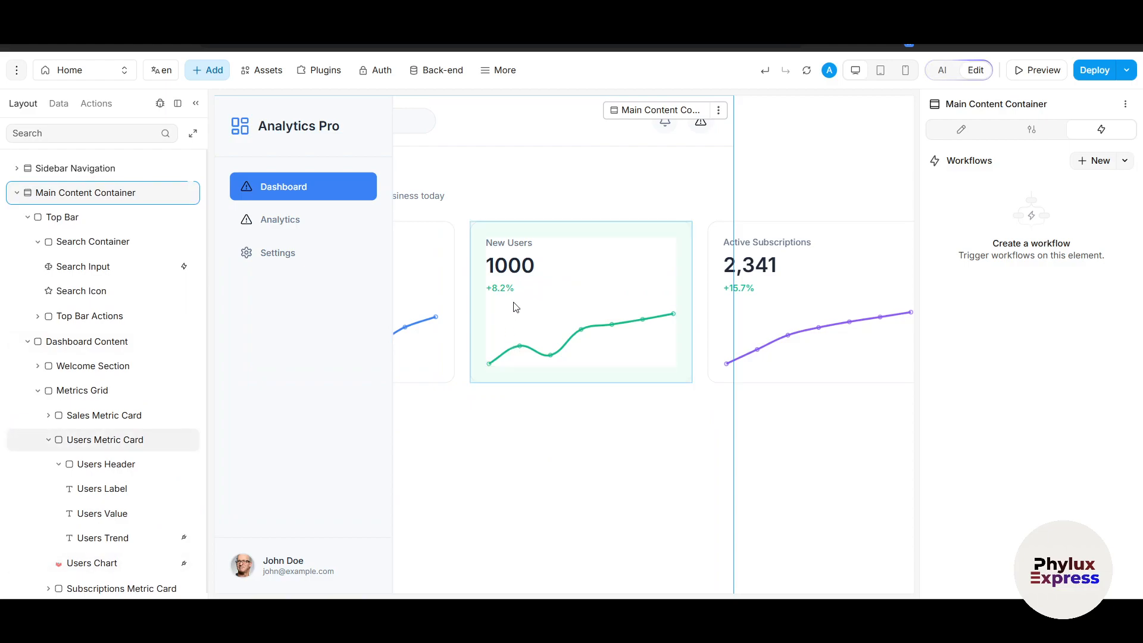
- Move the New Users card out of Metrics Grid into Dashboard Content, on its own row beneath the other two cards
click(563, 234)
mouse_move(488, 213)
drag(651, 299, 653, 436)
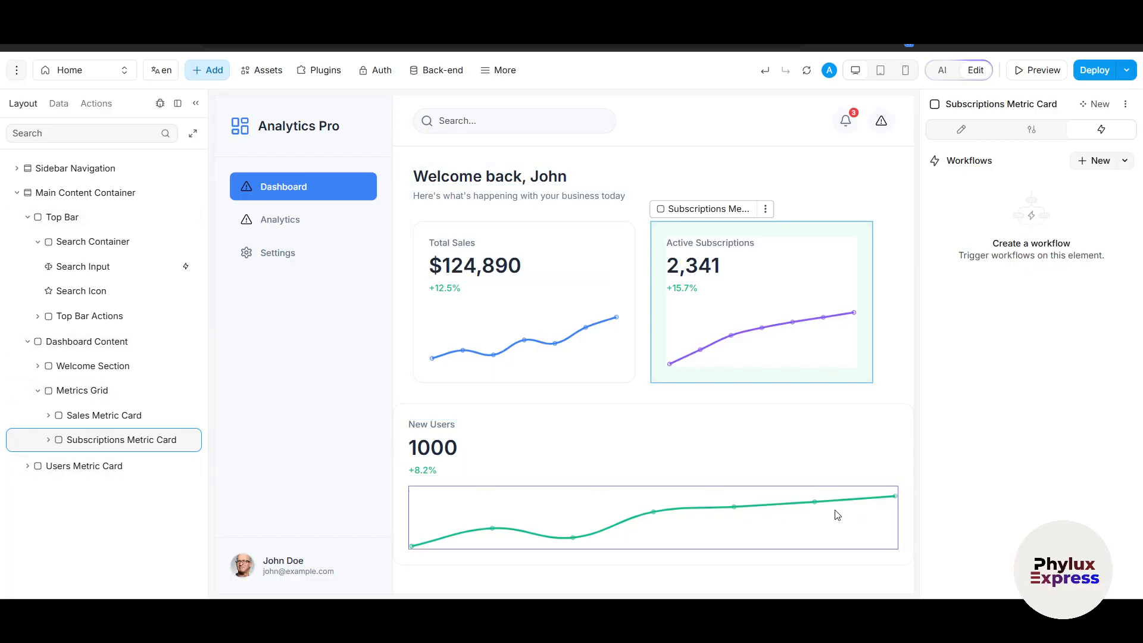
drag(907, 425, 566, 445)
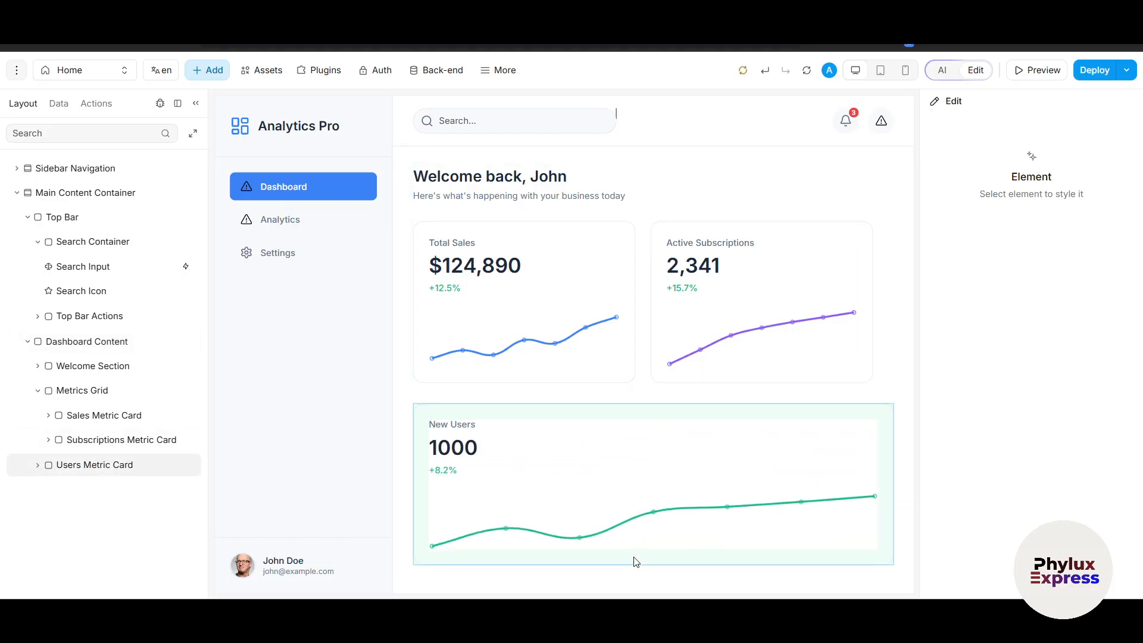
- Move the Total Sales card inside the New Users card, between its trend text and chart
drag(612, 291, 904, 495)
scroll(687, 507, down, 3)
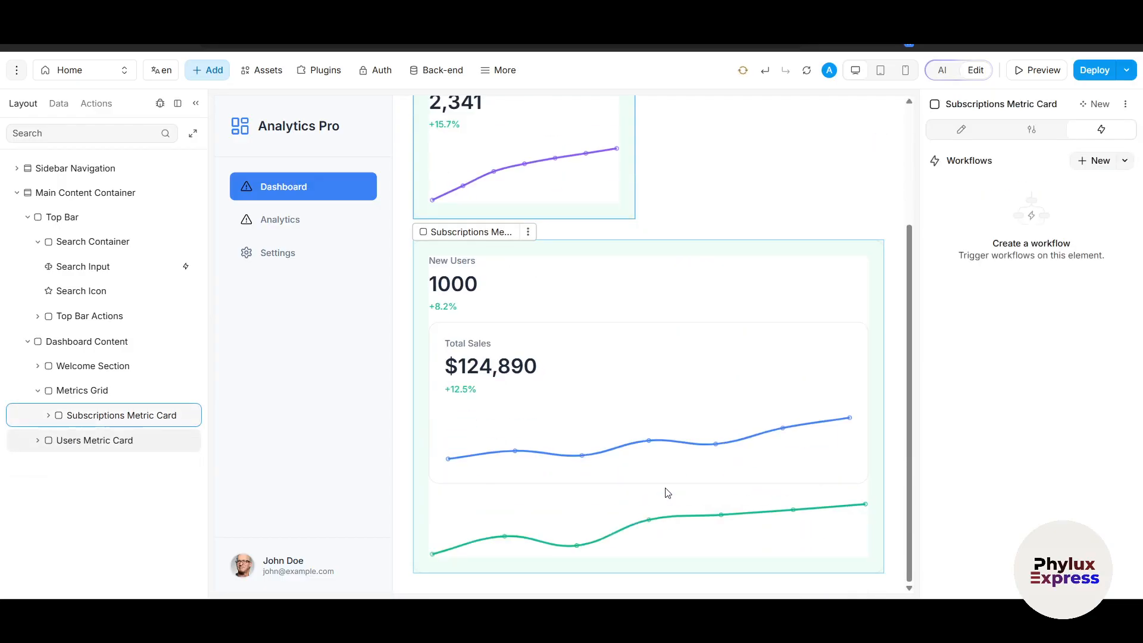
scroll(699, 384, up, 3)
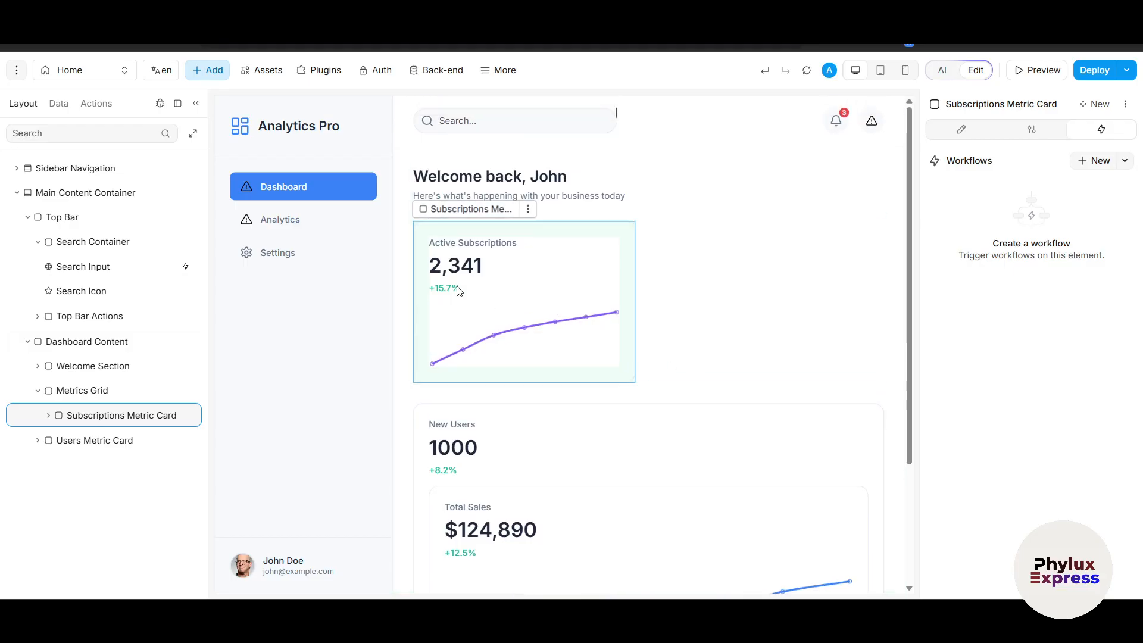
- Inspect the sidebar's Analytics and Settings links, and check the project's custom icon assets
click(337, 221)
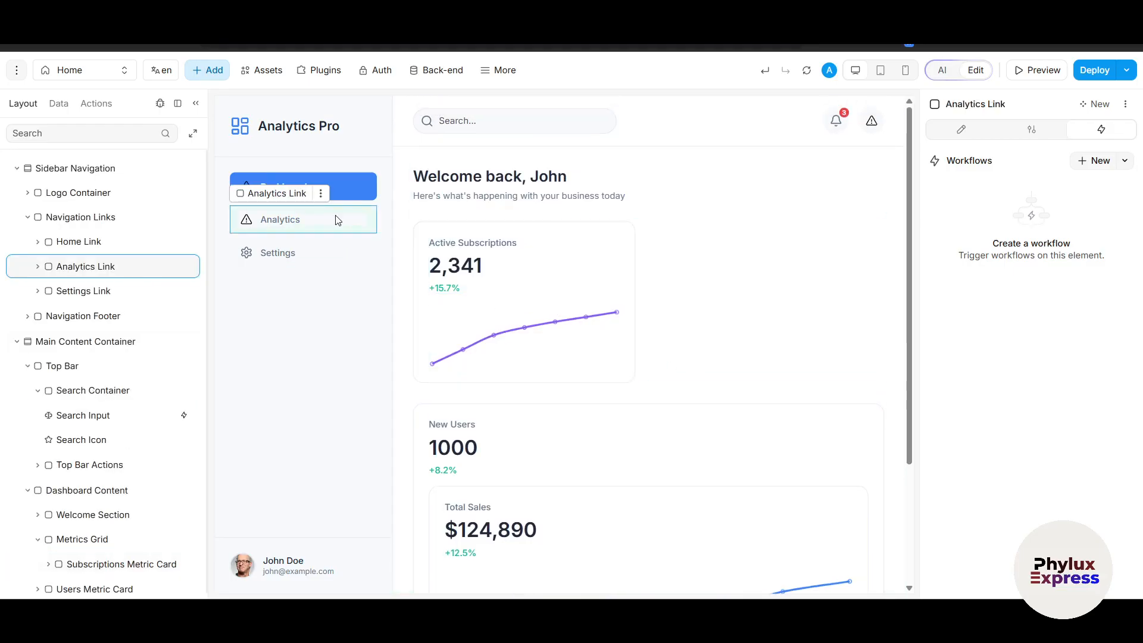
click(304, 256)
click(260, 71)
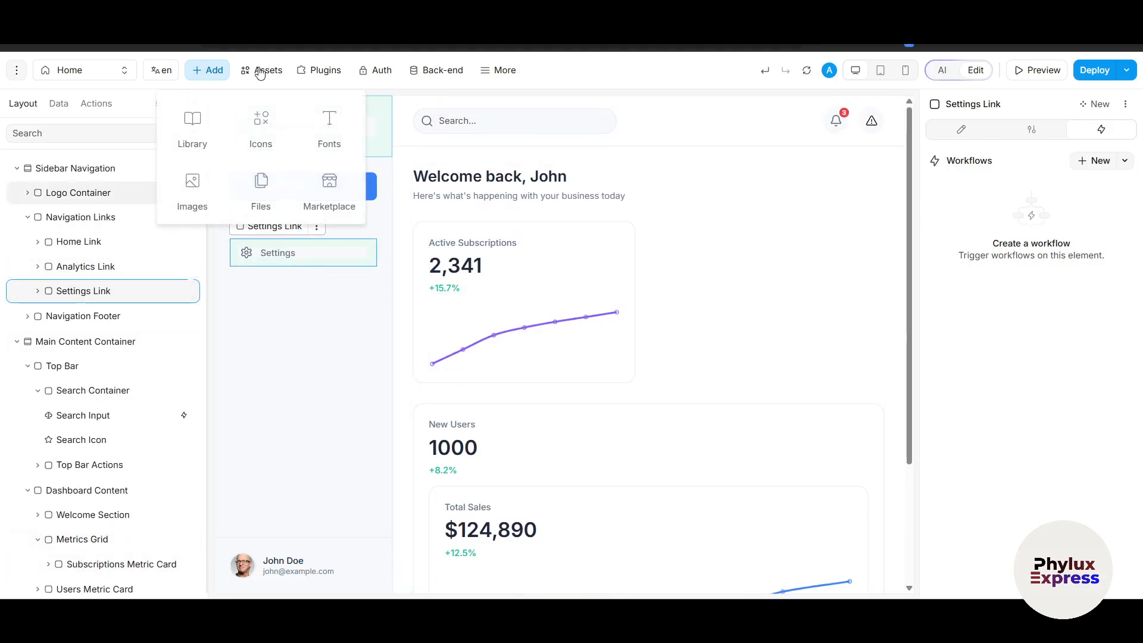
click(254, 134)
click(504, 253)
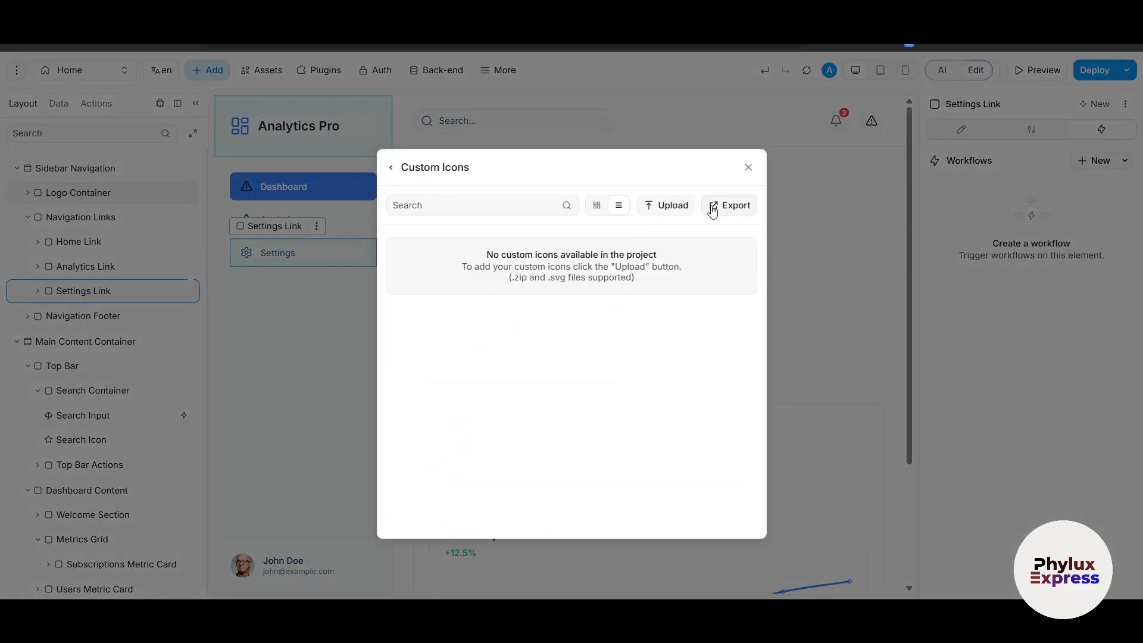
click(748, 167)
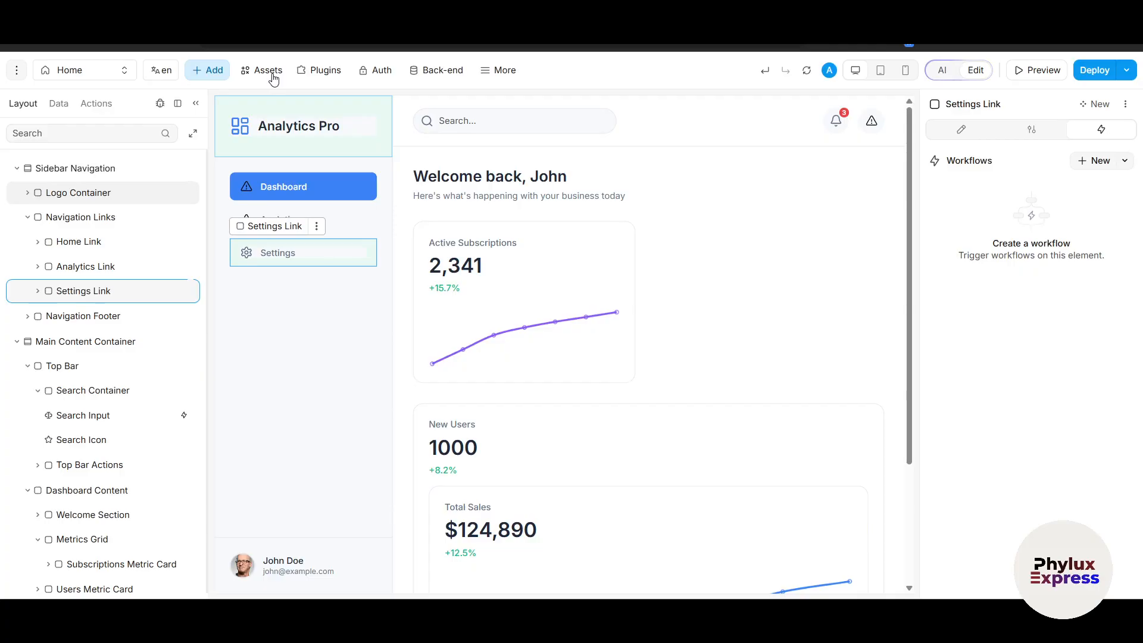
- Browse the data source plugins and add the Google Sheets plugin to the project
click(319, 76)
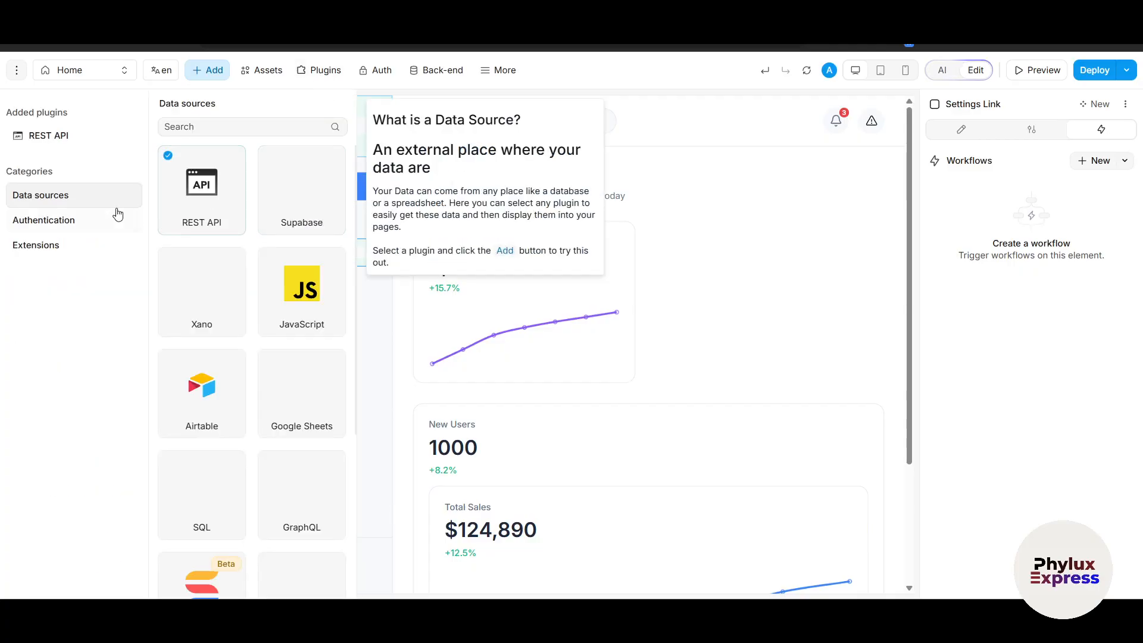
scroll(283, 369, down, 4)
scroll(277, 429, up, 4)
click(296, 388)
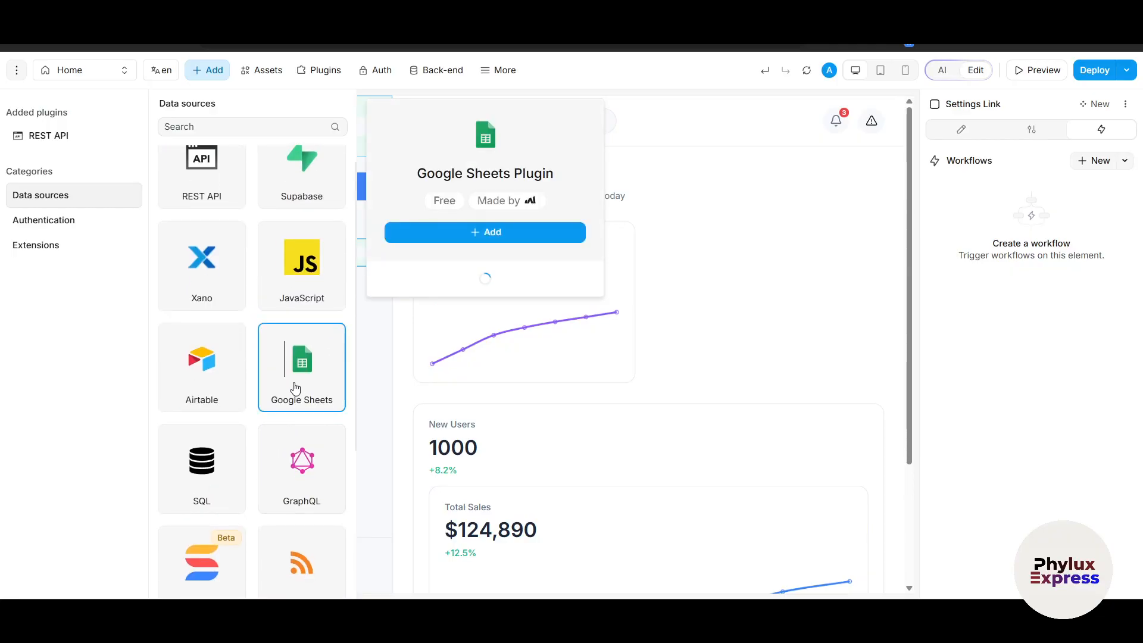
click(502, 232)
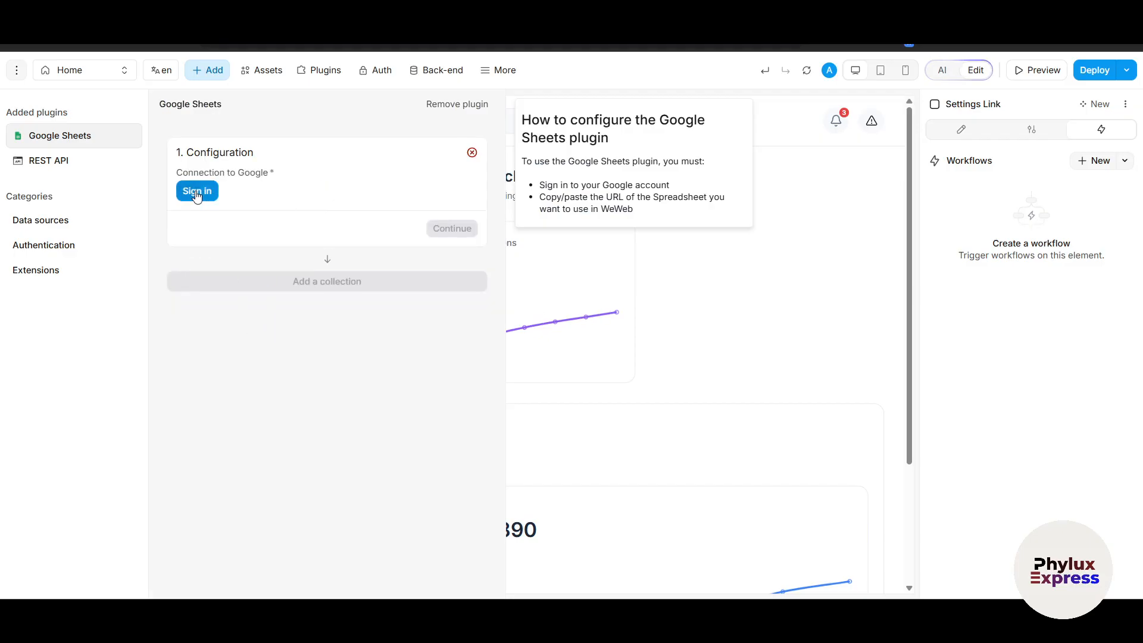
- Connect the Google Sheets plugin to the Google account and grant weweb.io access to its spreadsheets
click(197, 191)
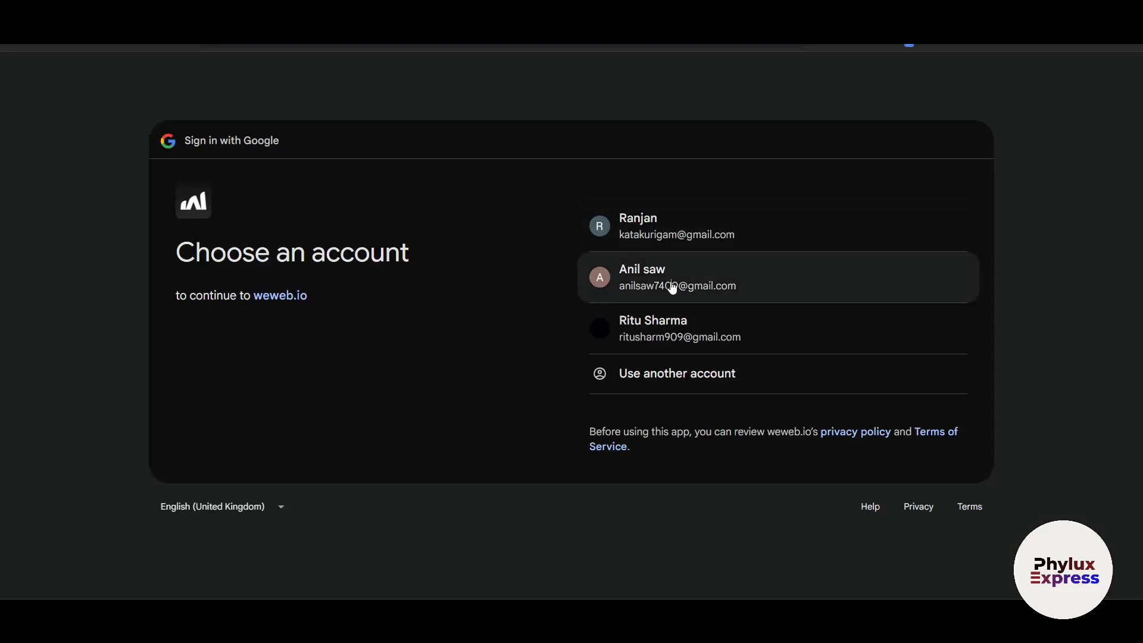
click(669, 283)
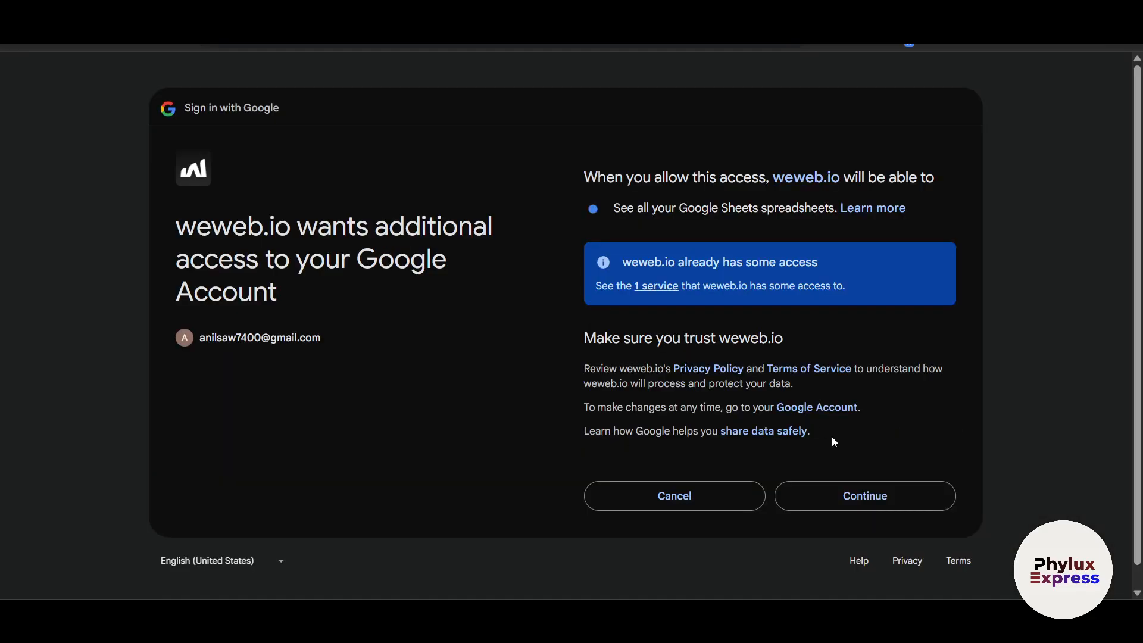
click(857, 499)
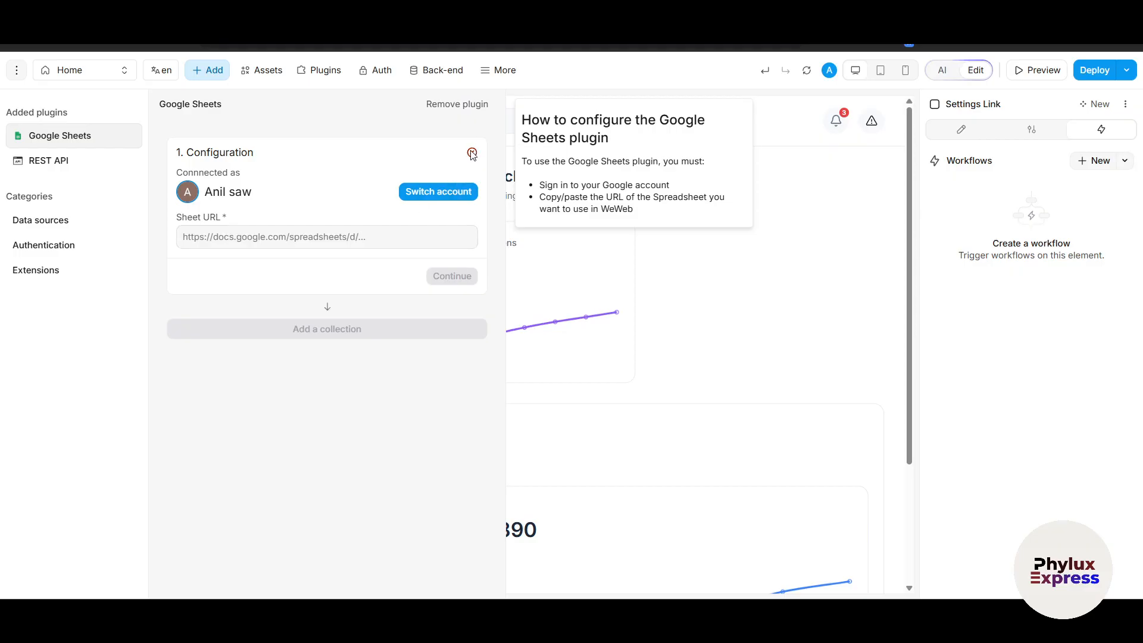
- Look through the REST API plugin configuration, the authenticated users settings and the back-end setup options
click(79, 169)
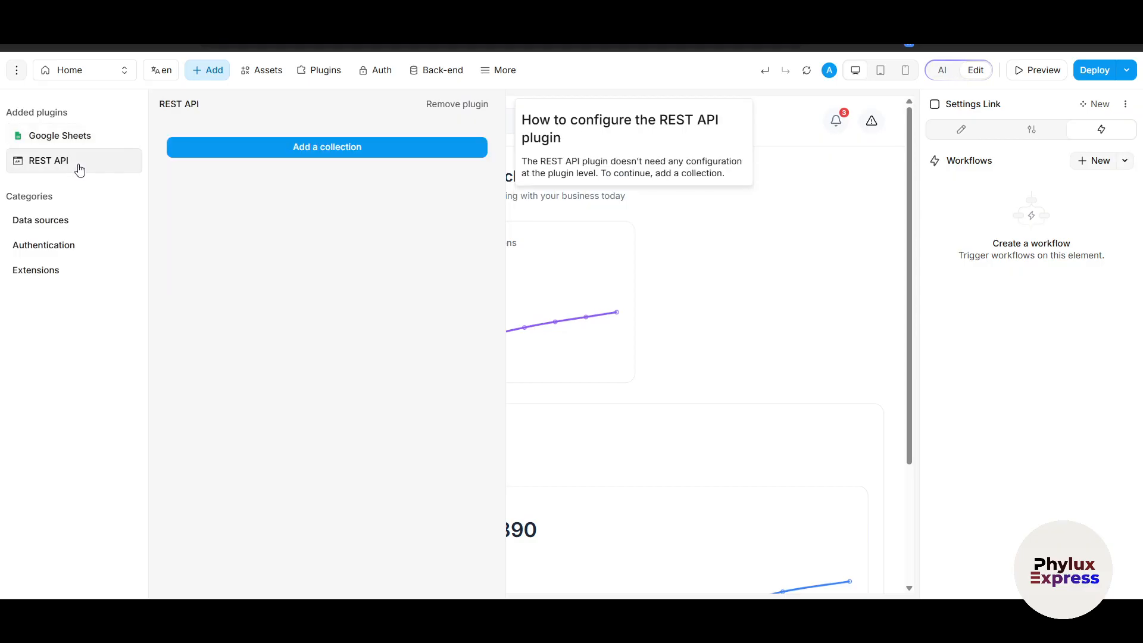
click(316, 76)
click(380, 72)
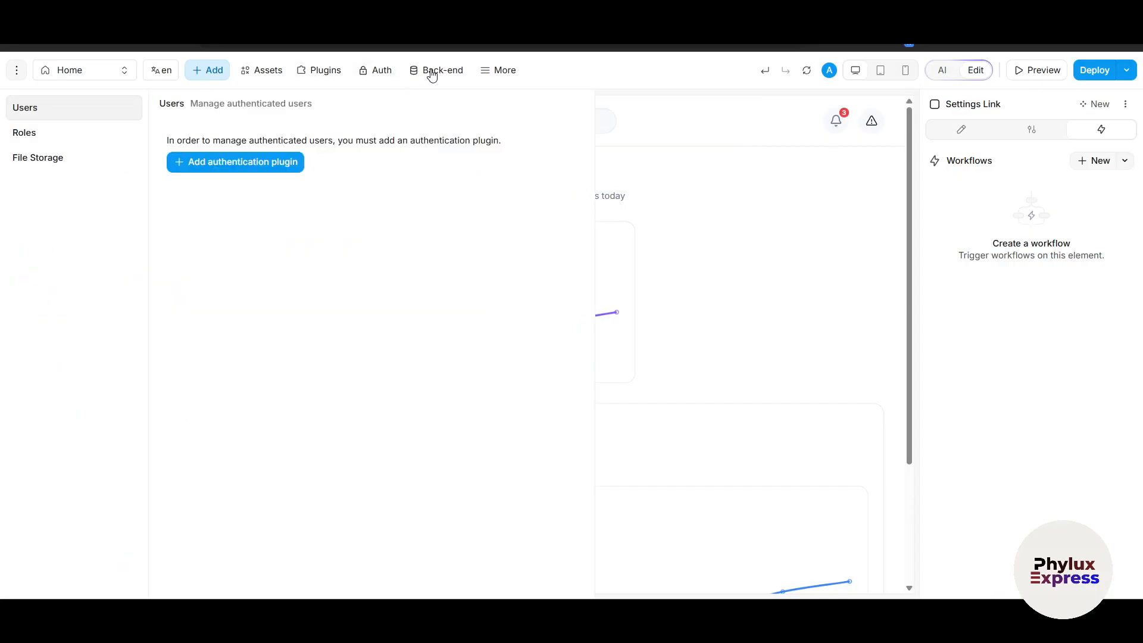
click(430, 73)
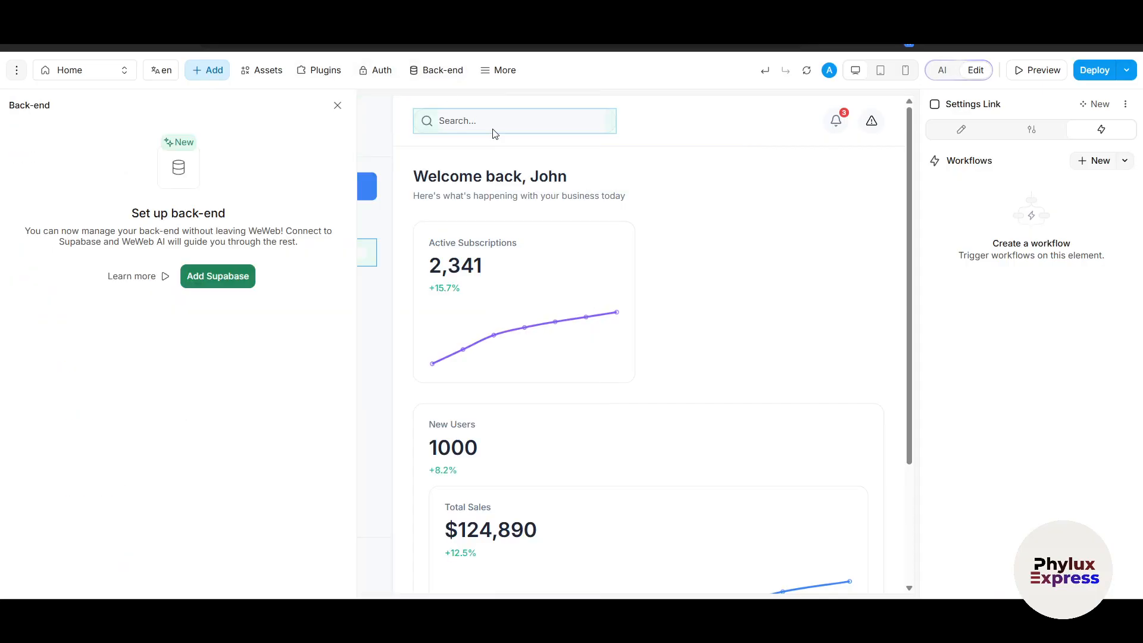
- Preview the dashboard page with the back-end setup closed and review its cards from top to bottom
click(1039, 70)
click(337, 106)
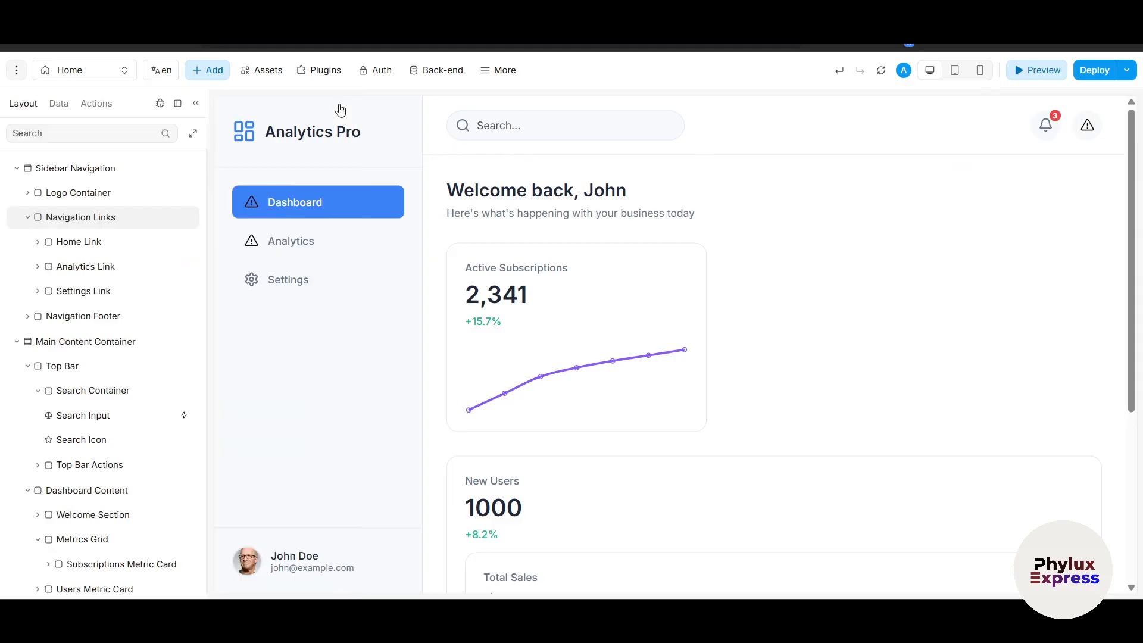
scroll(817, 346, down, 3)
scroll(720, 382, down, 1)
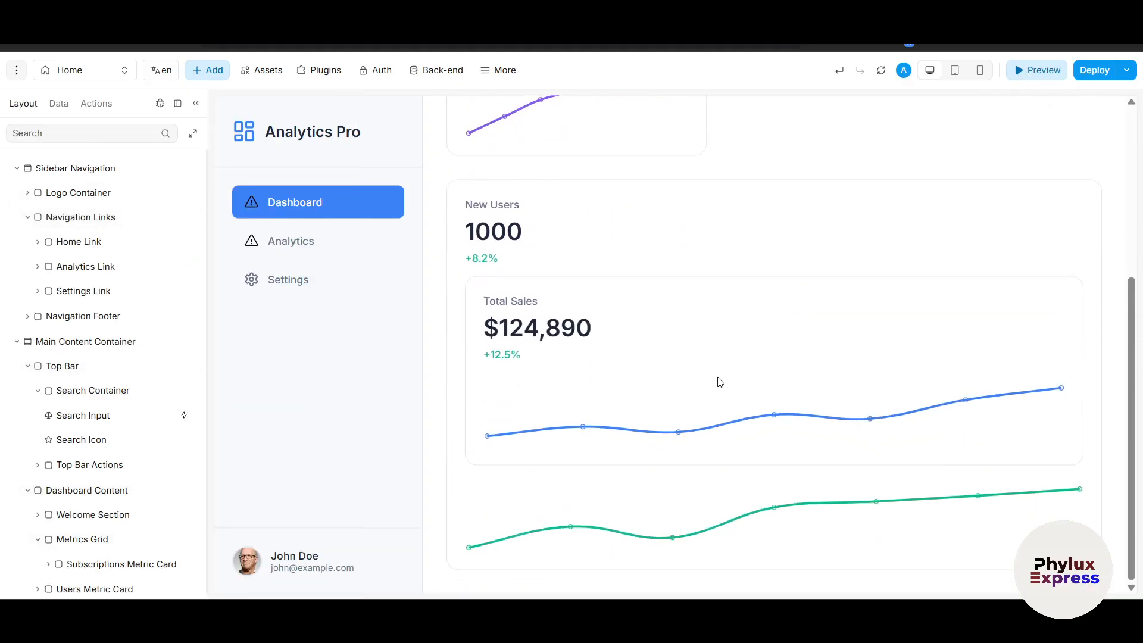
scroll(700, 387, up, 5)
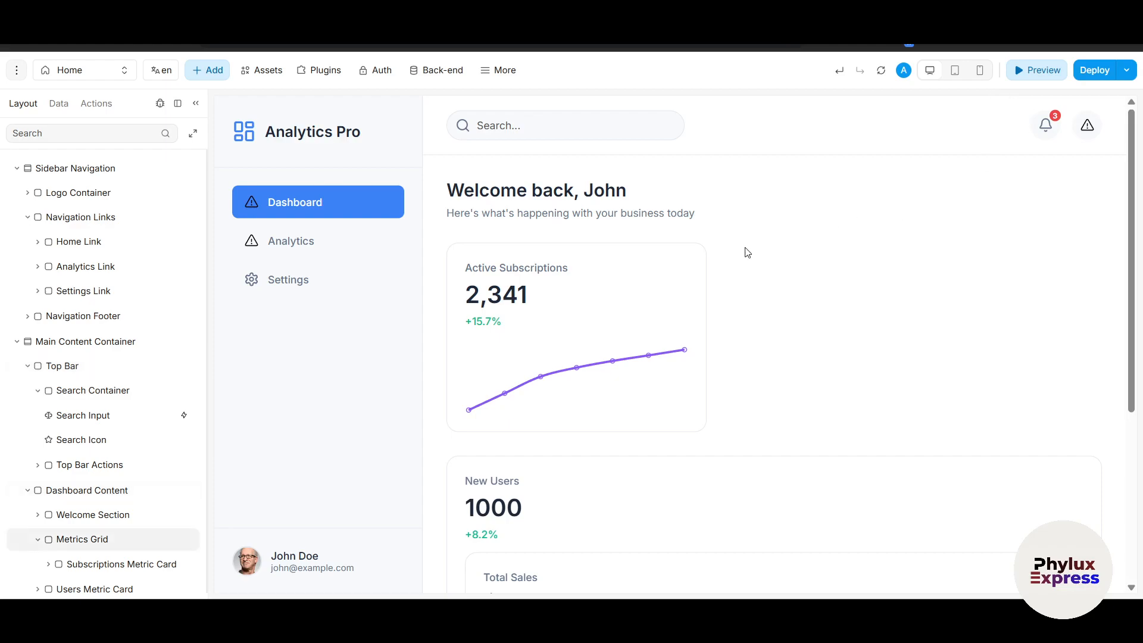
click(623, 271)
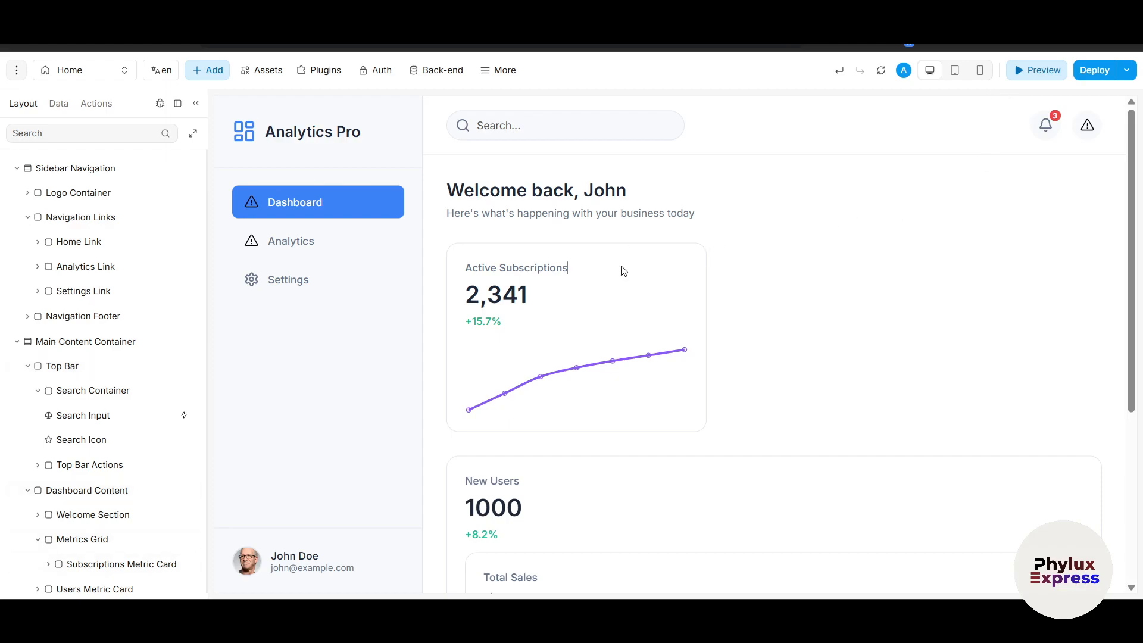
- Review the dashboard in desktop, tablet and mobile layouts and return to the desktop layout
scroll(659, 290, down, 5)
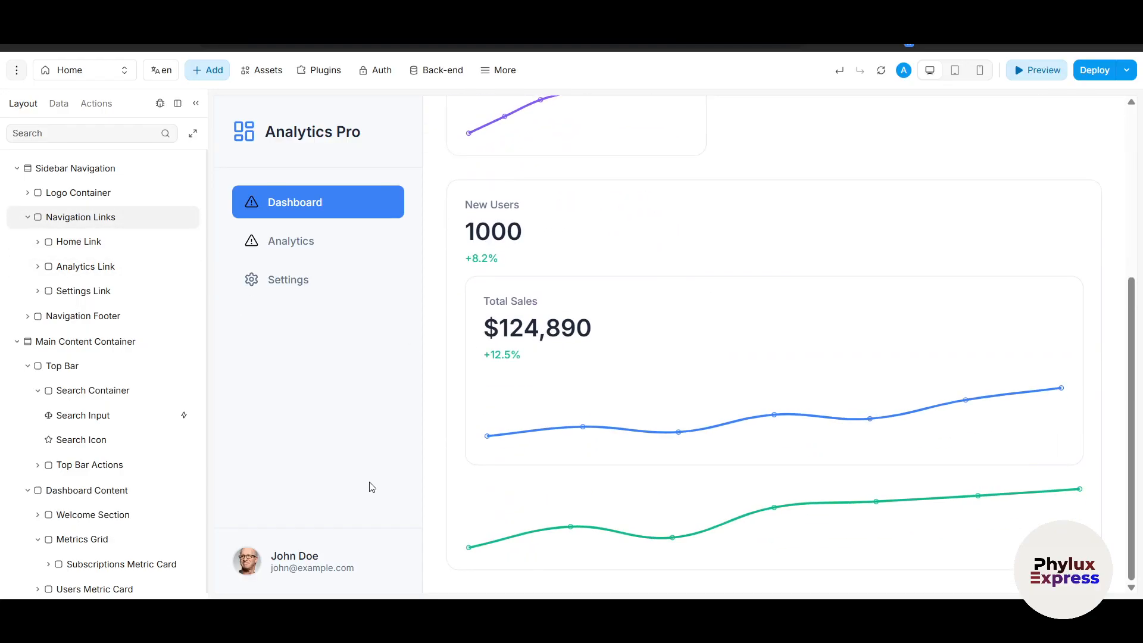
scroll(580, 485, down, 2)
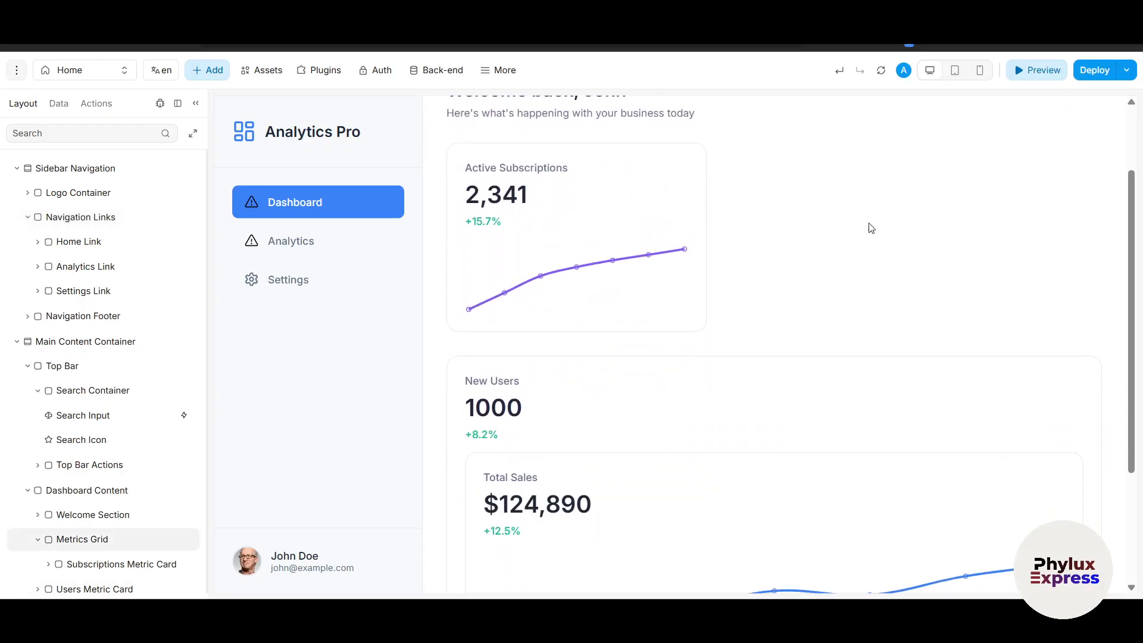
click(954, 71)
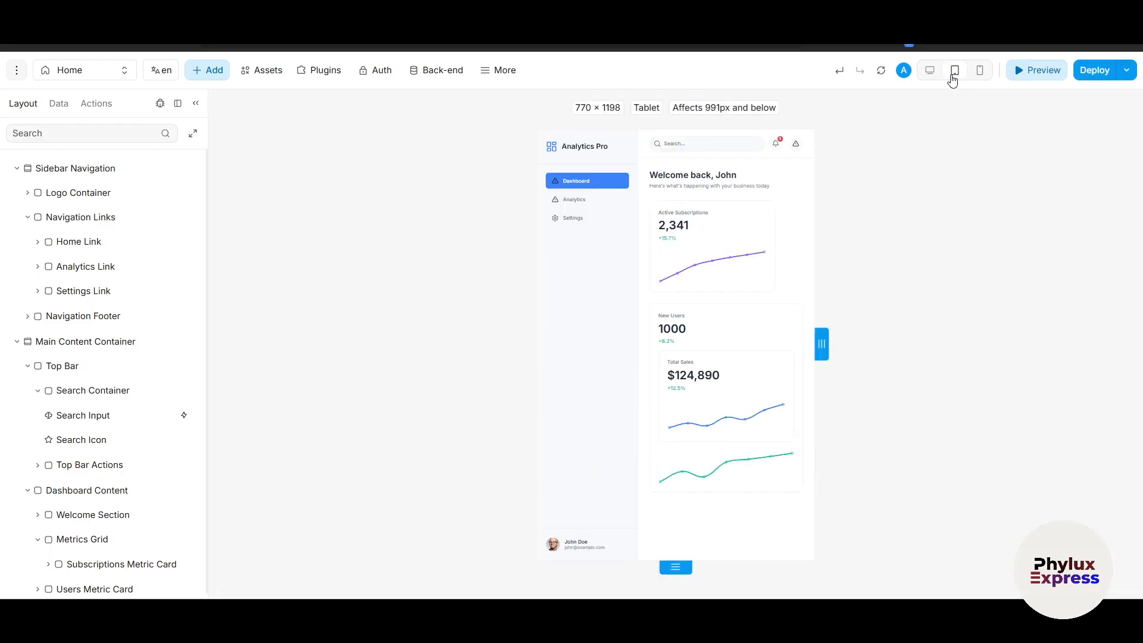
click(979, 71)
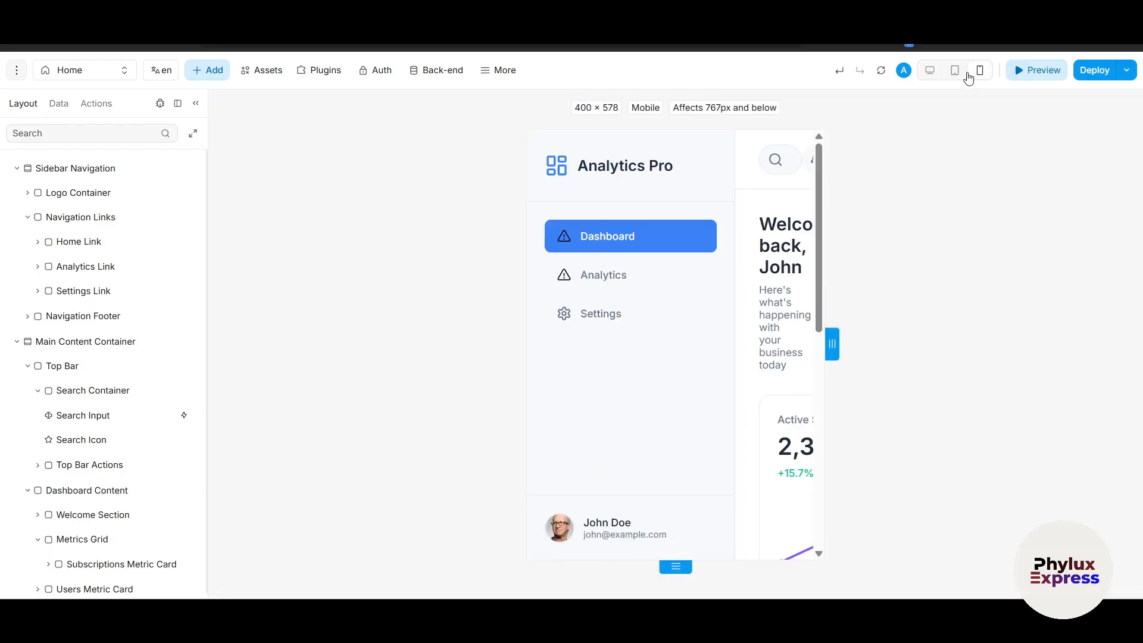
scroll(737, 306, down, 5)
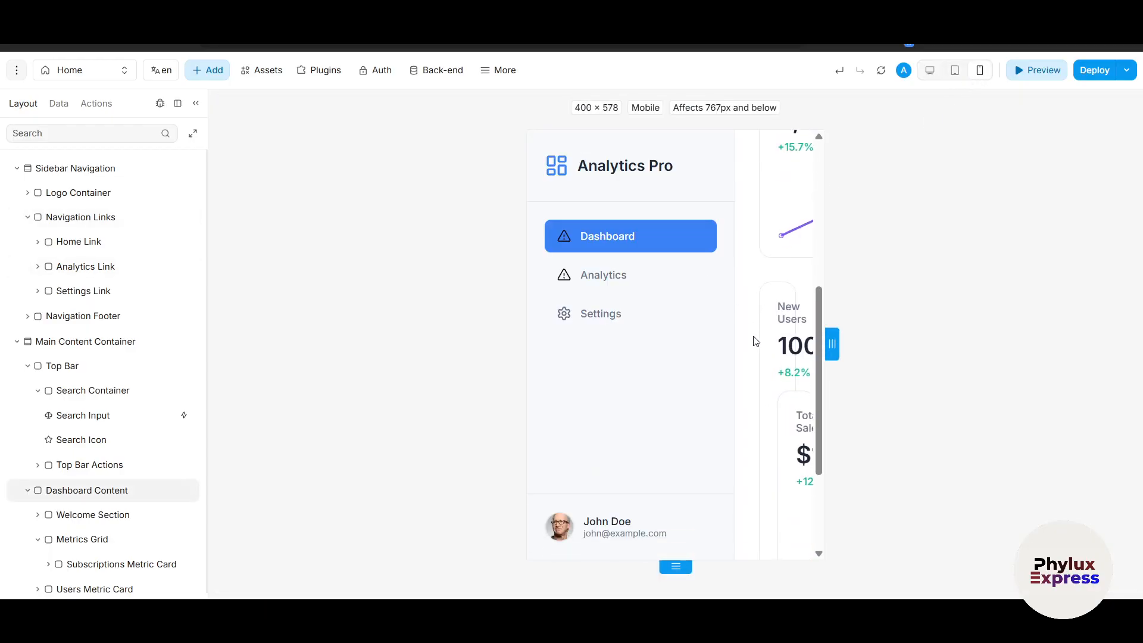
scroll(752, 366, up, 3)
click(930, 73)
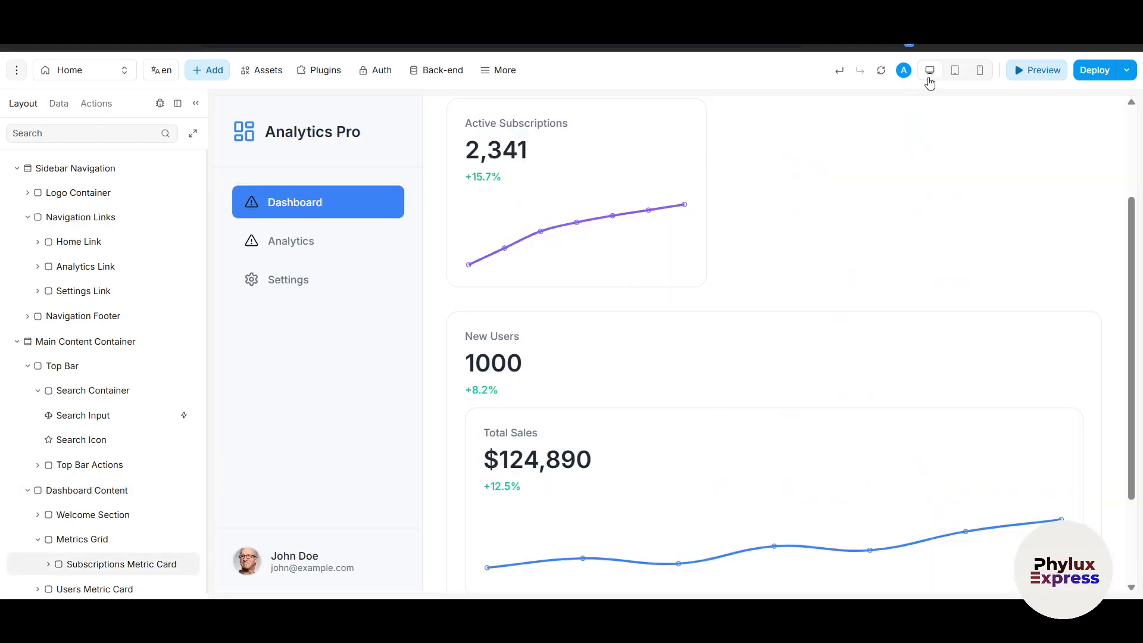
- Look through the backup, publish and export options for deploying the project and close them
click(1123, 73)
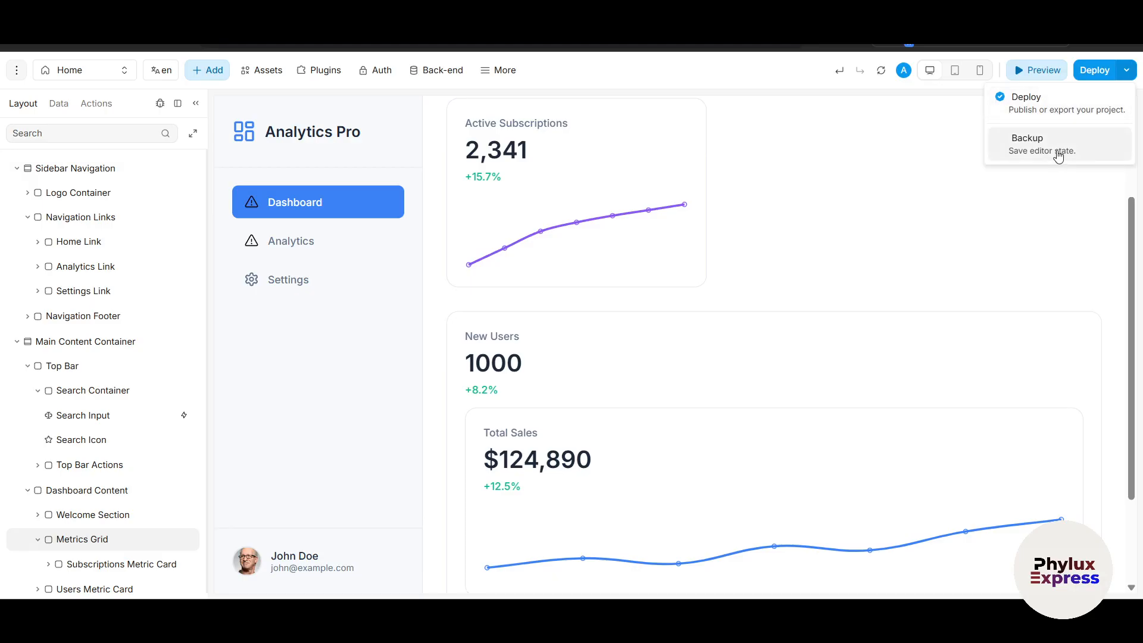
click(824, 128)
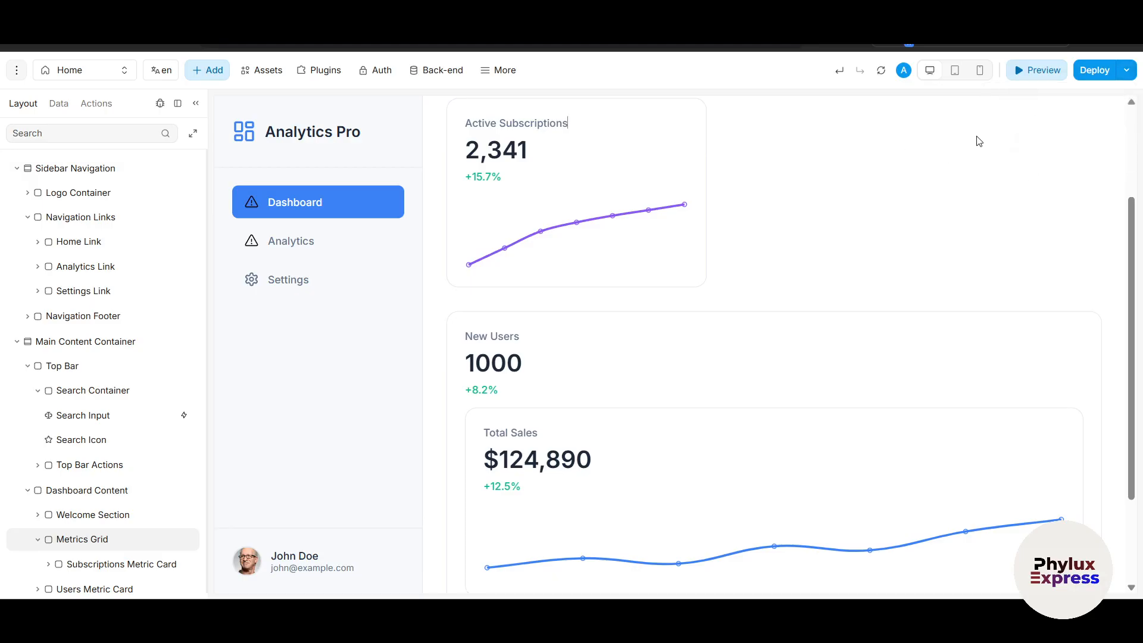
click(1094, 70)
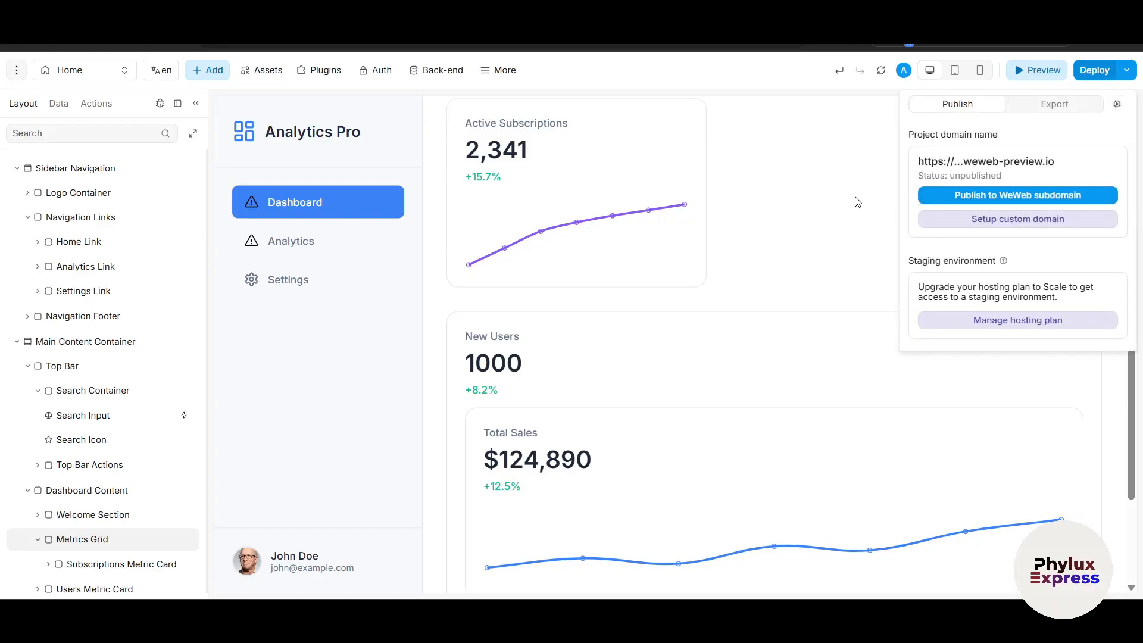
click(1052, 104)
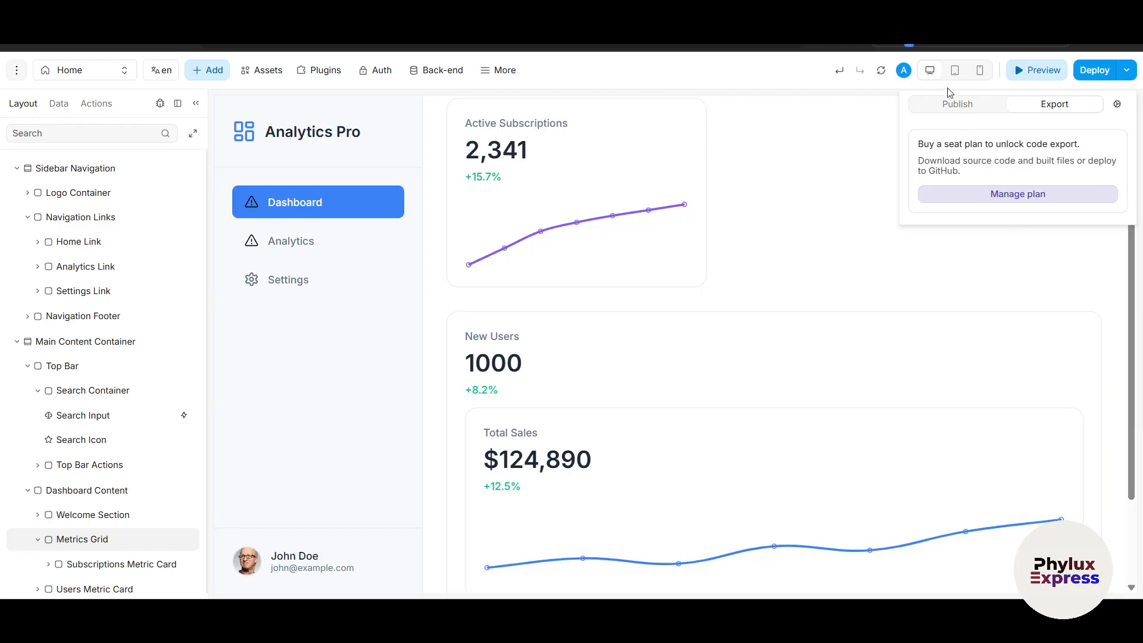
click(956, 105)
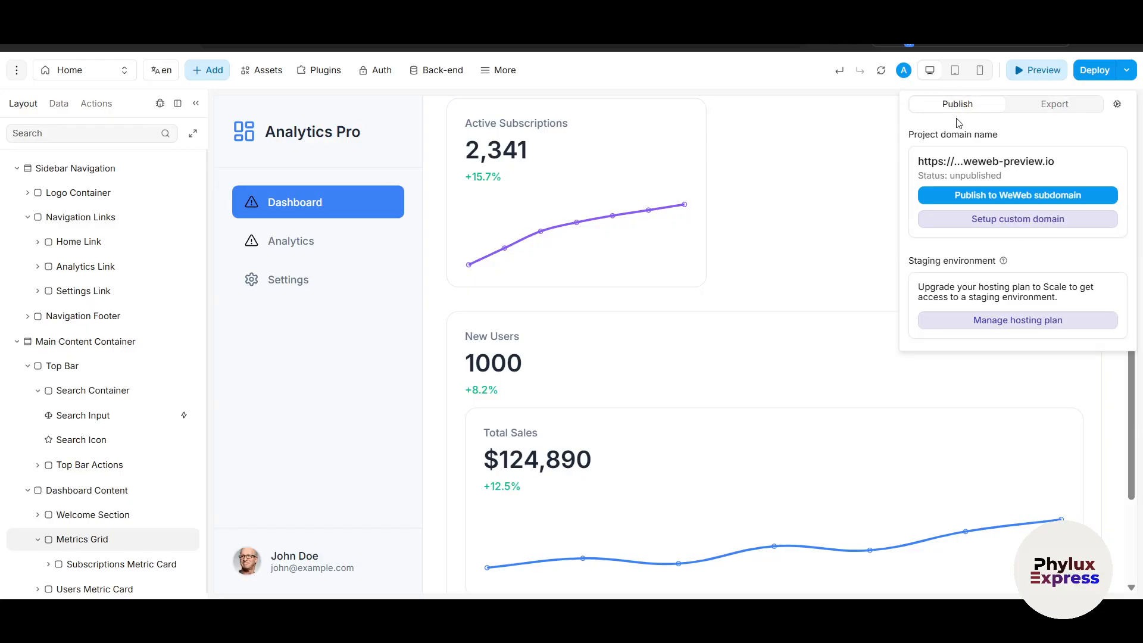
click(771, 81)
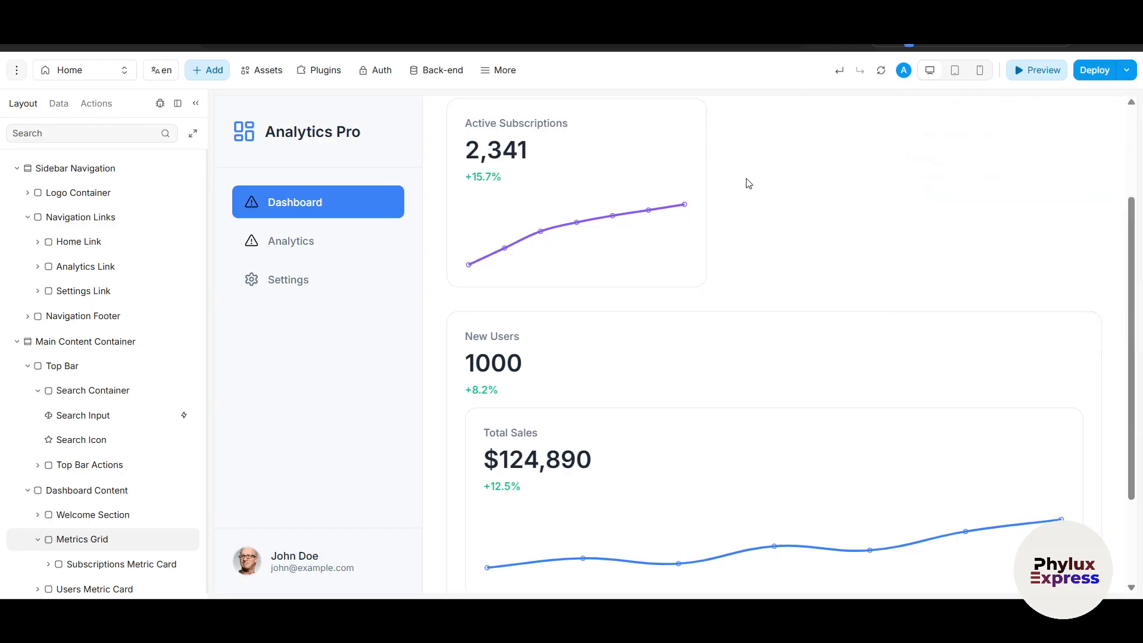
- Undo the last three metric card rearrangements on the dashboard
click(841, 72)
click(841, 71)
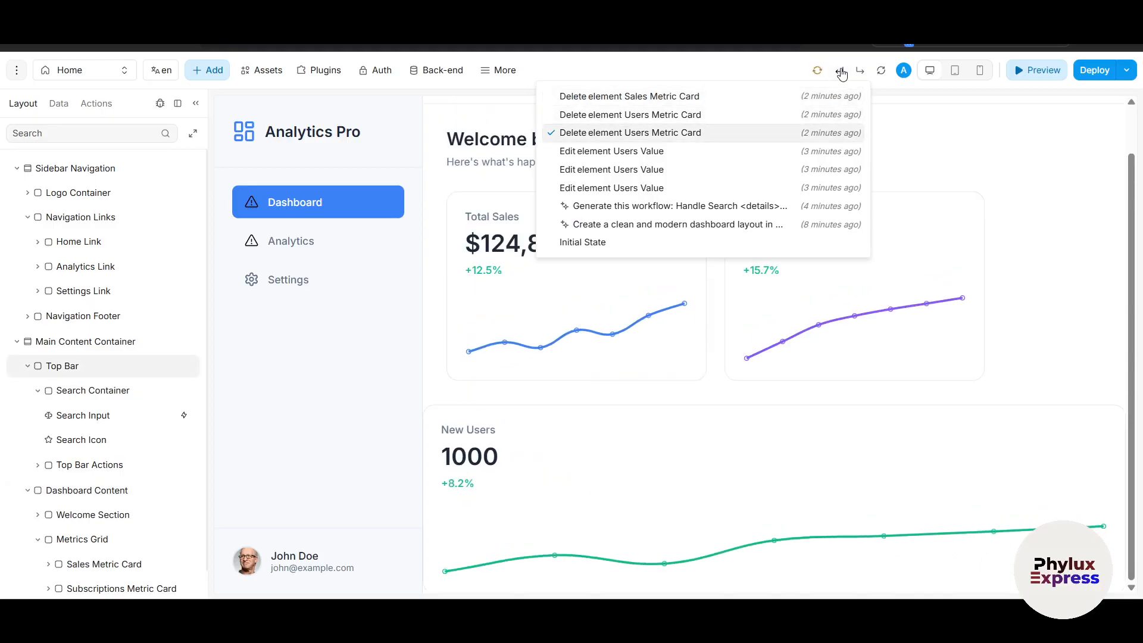
click(841, 72)
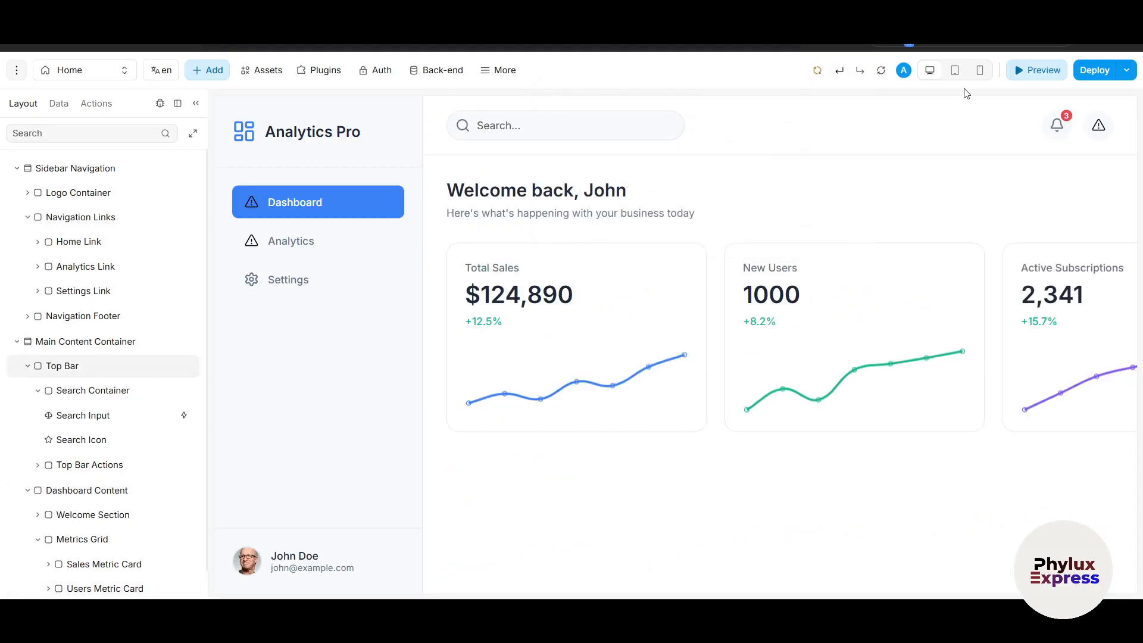
- Check the restored metric cards in the mobile and tablet layouts, ending in the tablet layout
click(955, 70)
click(980, 70)
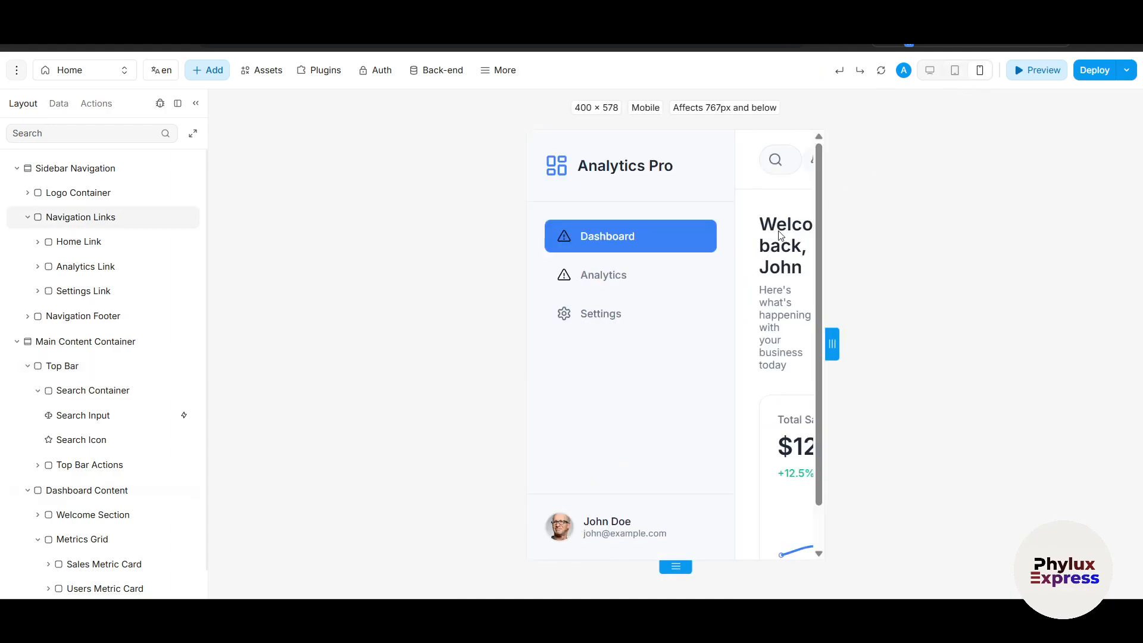
click(955, 70)
- Publish the project to the WeWeb subdomain with the publish name test1
click(1096, 70)
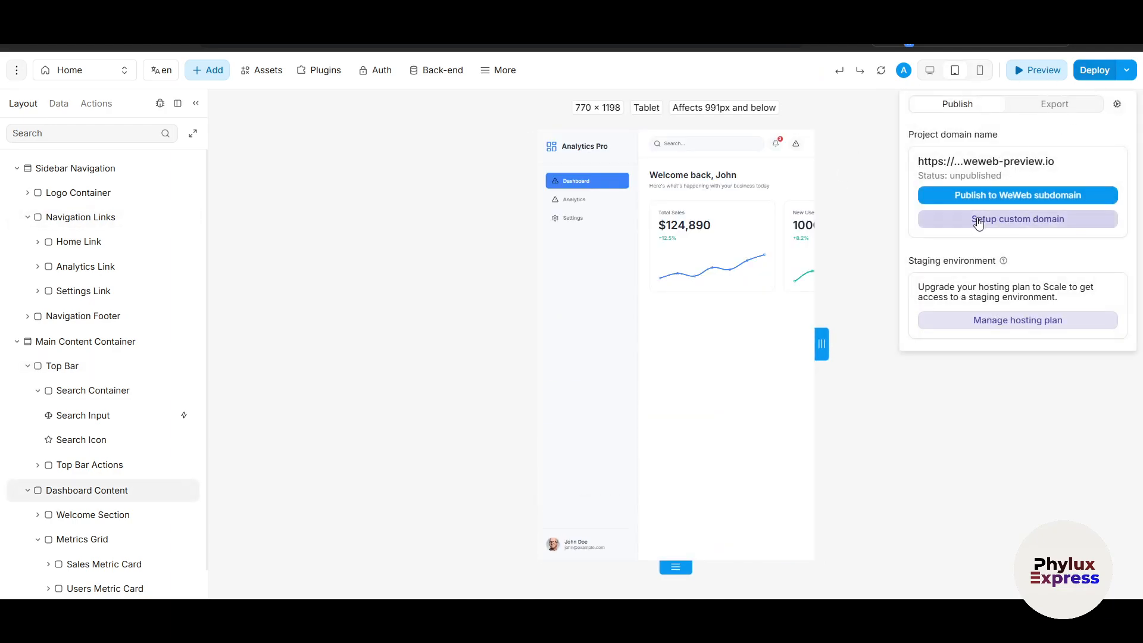
click(979, 196)
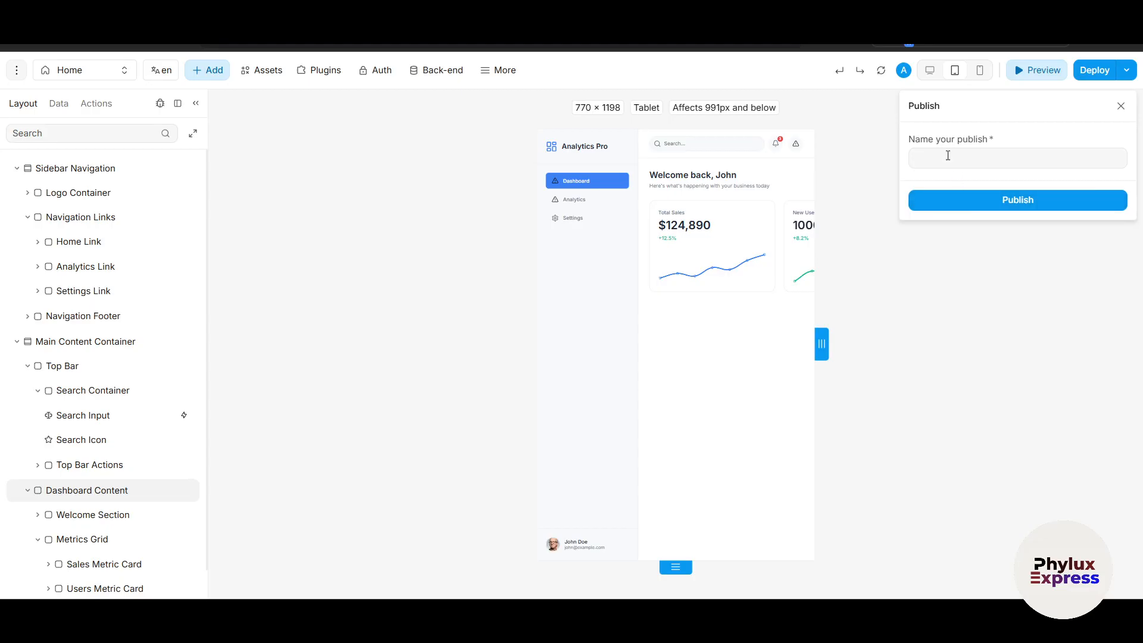
text(test1)
click(1012, 202)
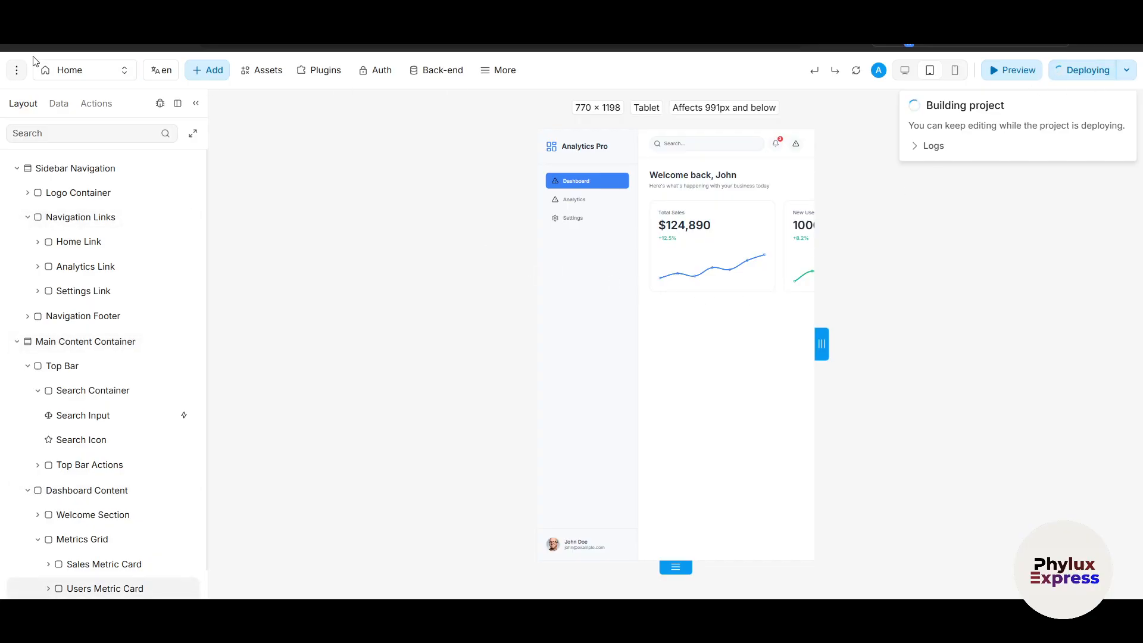
- Try the editor's dark mode and switch back to light mode
click(16, 71)
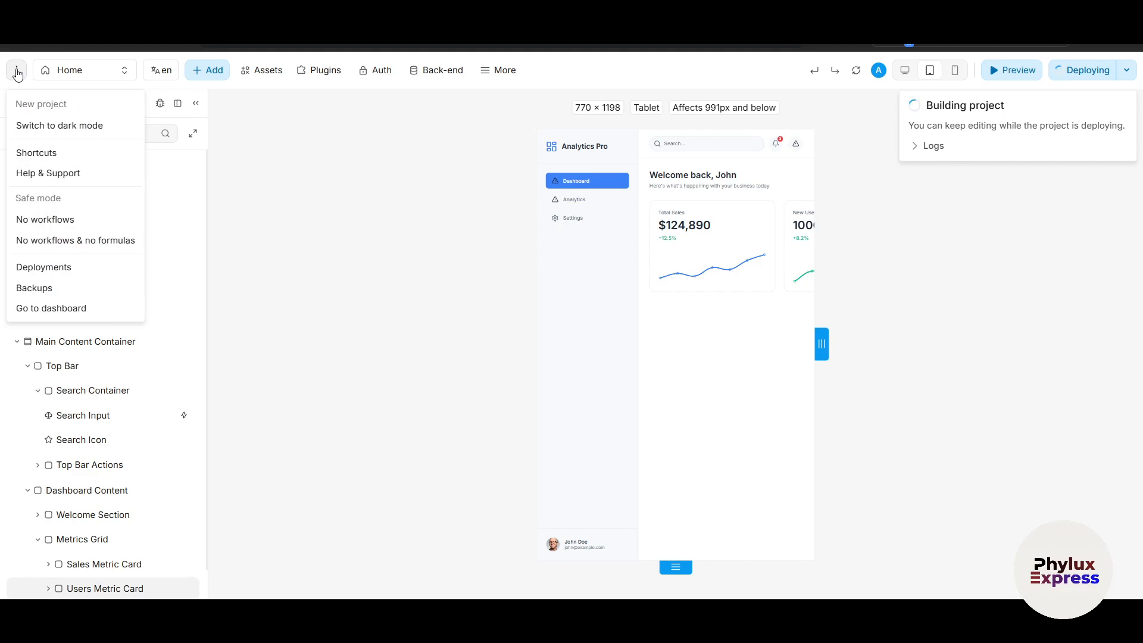
click(51, 126)
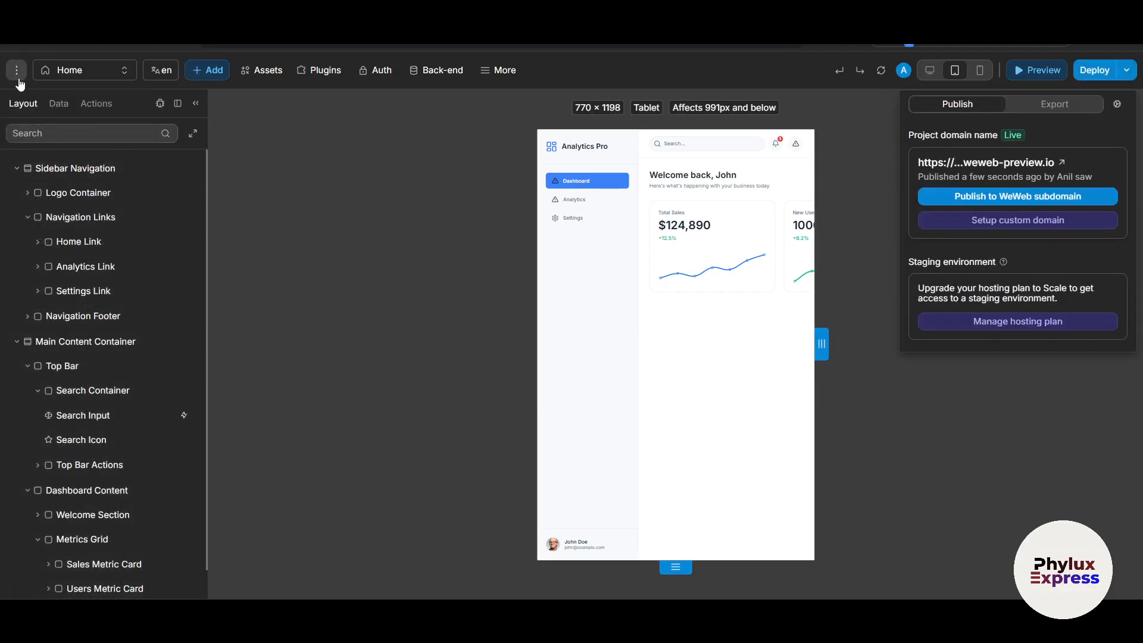
click(18, 74)
click(52, 124)
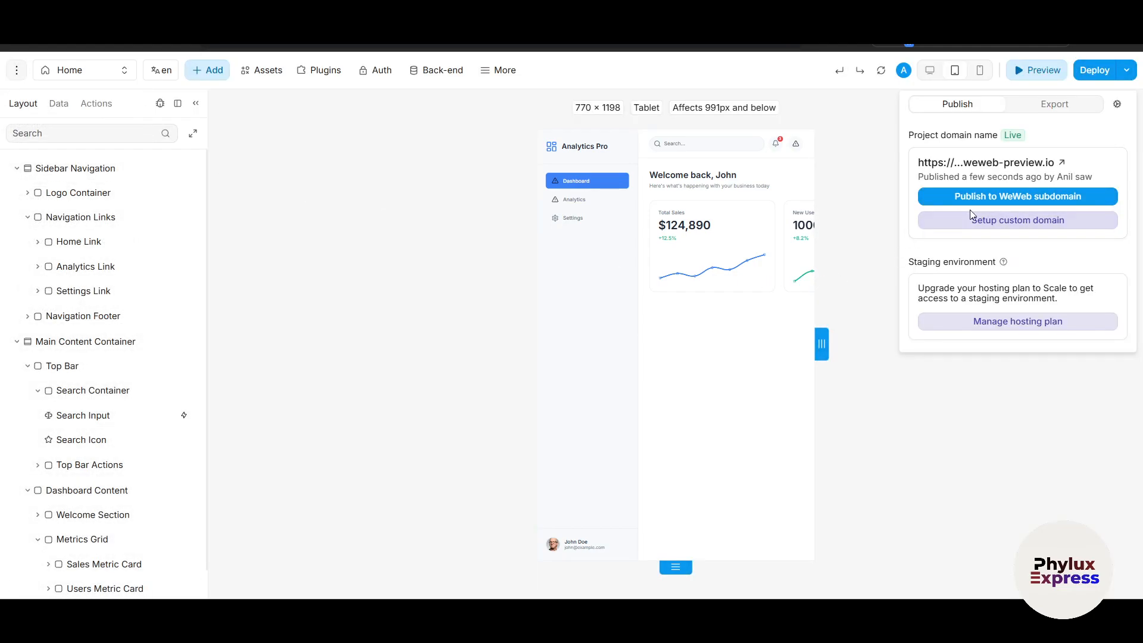
- Leave the editor for the WeWeb dashboard and examine the workspace's coded components, members, plans and billing, and settings
click(931, 441)
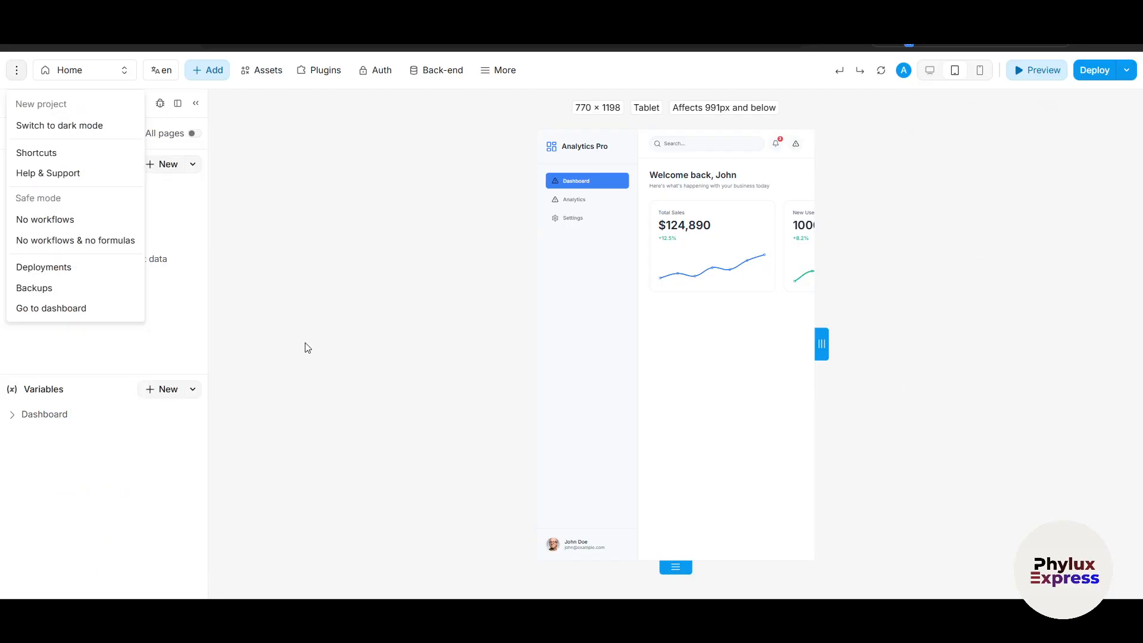
click(60, 308)
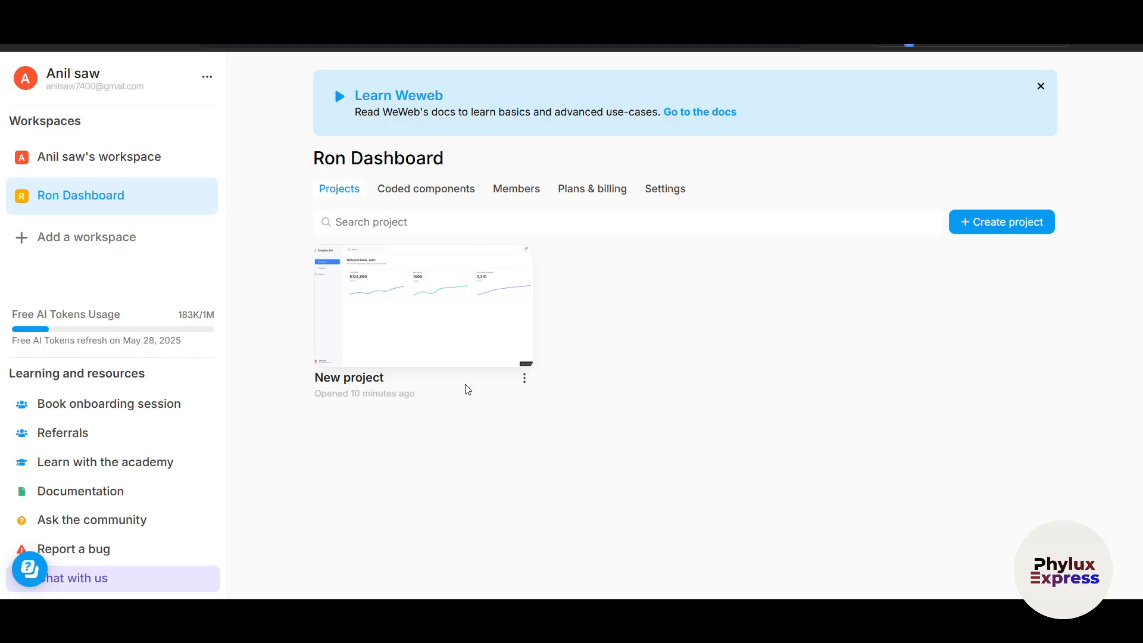
click(410, 187)
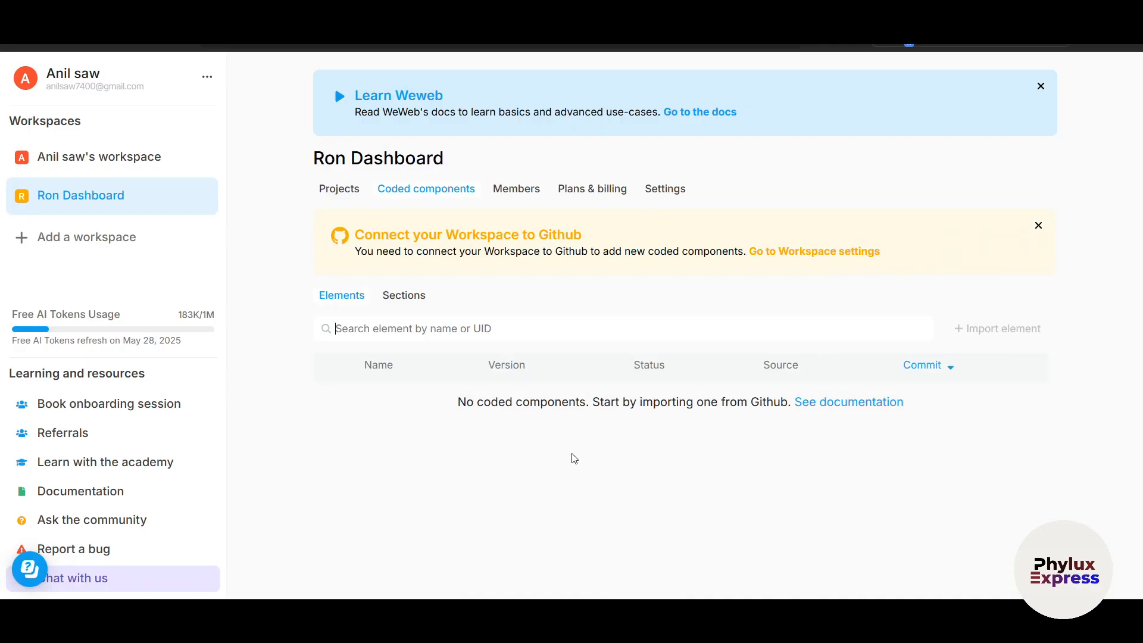
click(519, 198)
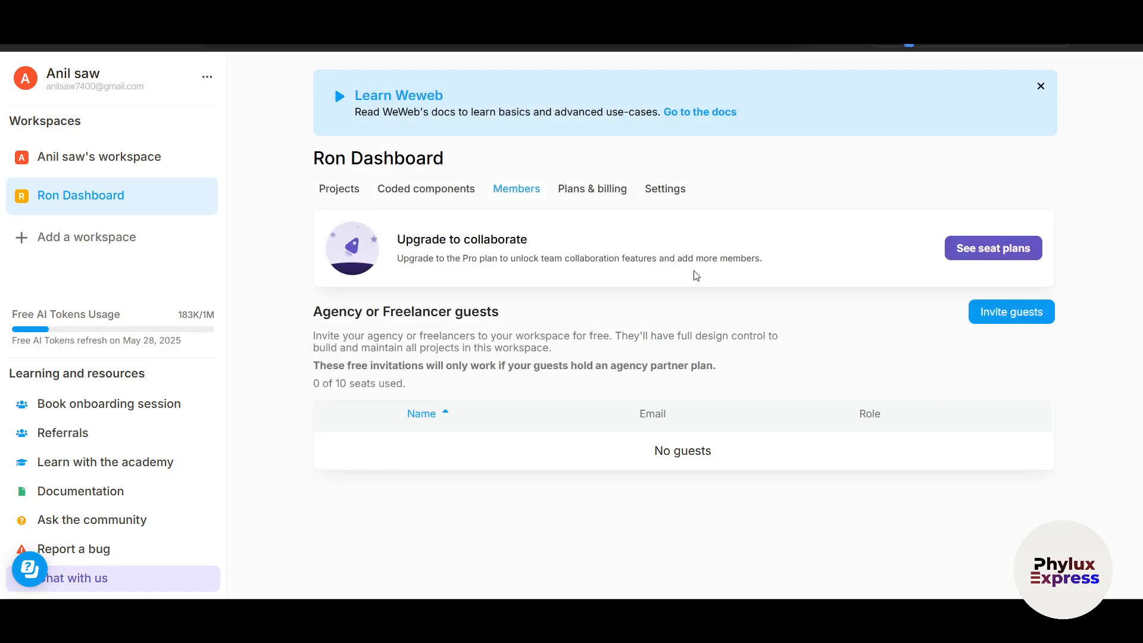
click(587, 198)
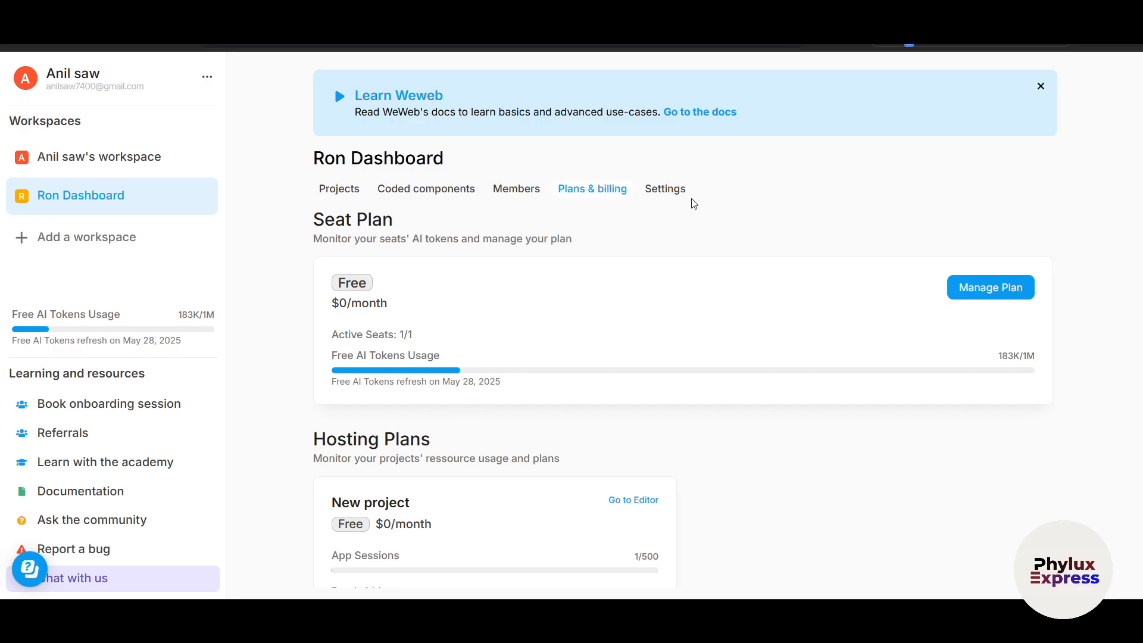
click(672, 197)
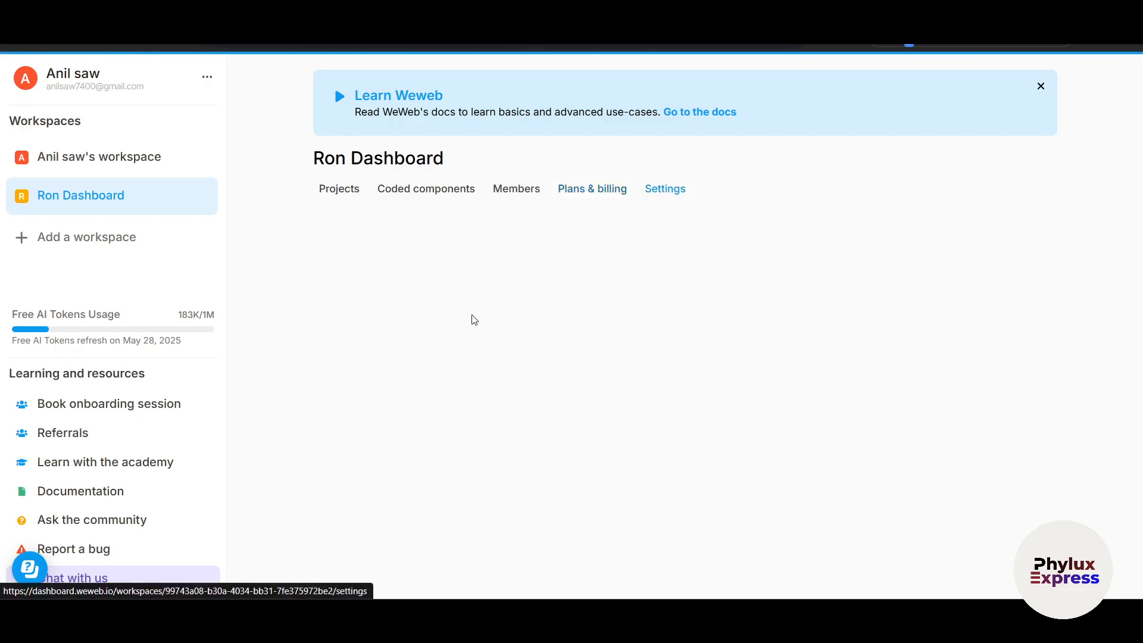
scroll(757, 448, down, 3)
scroll(759, 451, up, 3)
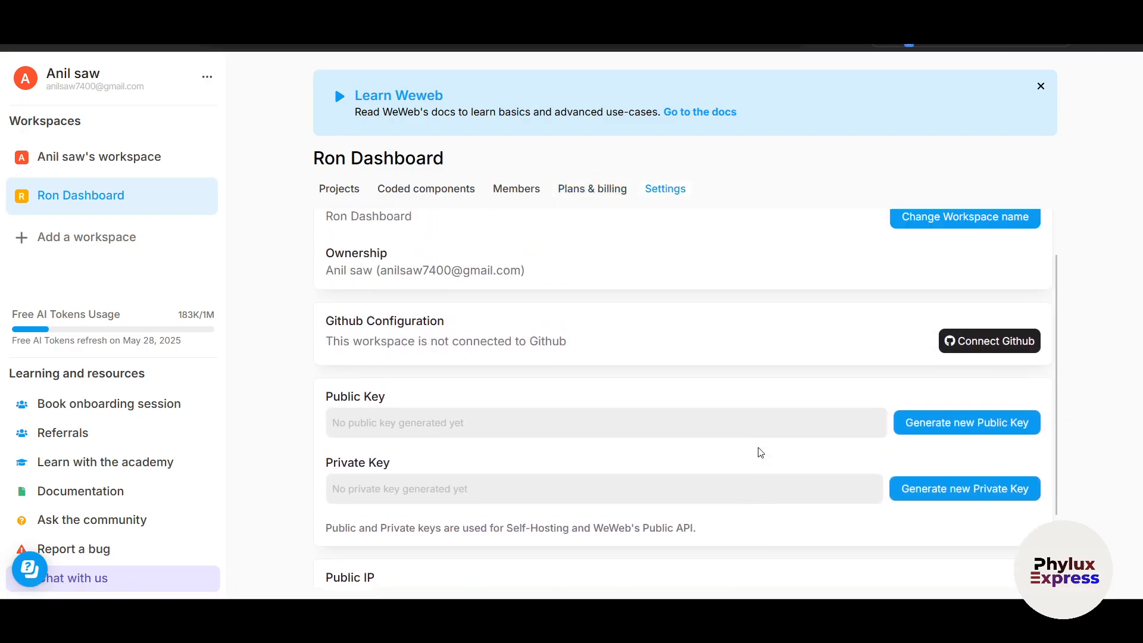
scroll(759, 452, down, 1)
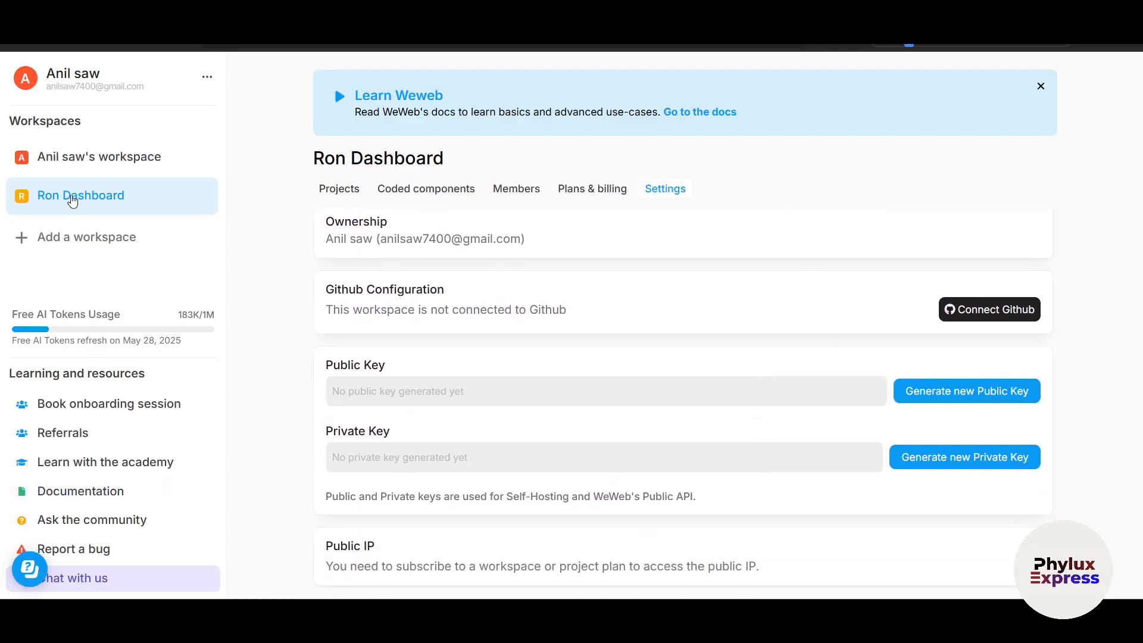
- Start a new project in the personal workspace and browse the marketplace templates
click(84, 162)
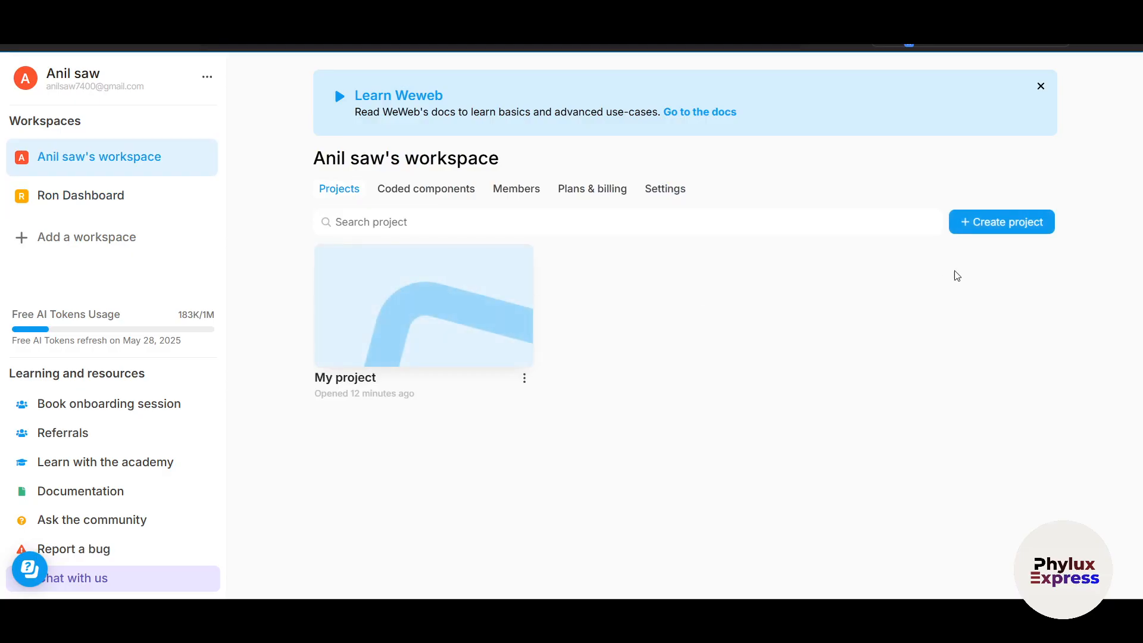
click(998, 230)
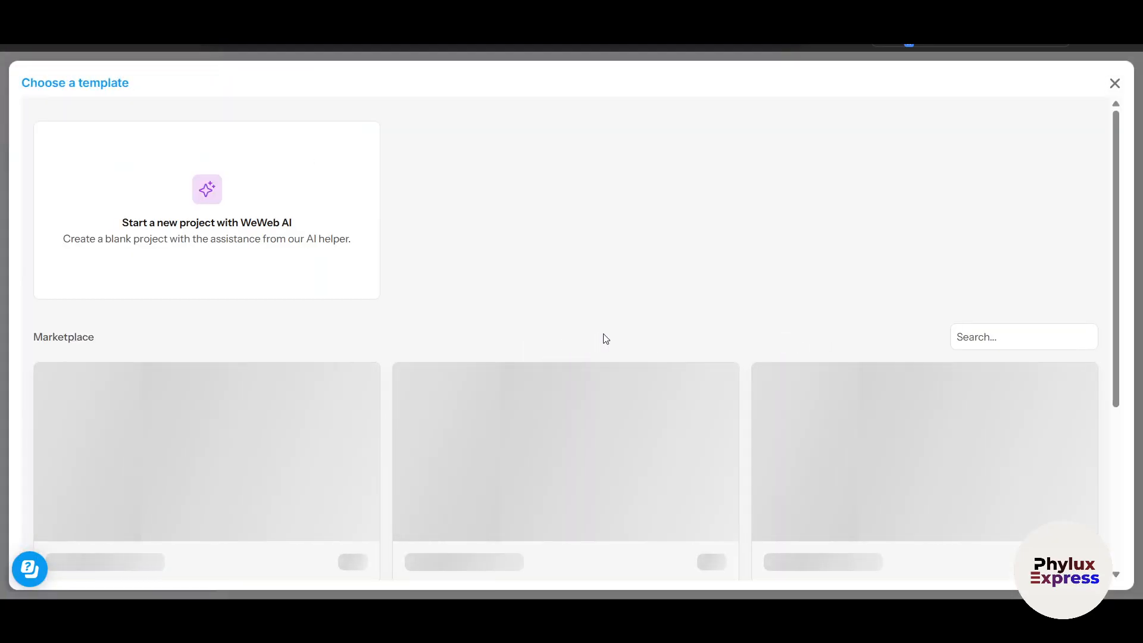
scroll(605, 337, down, 2)
scroll(512, 381, down, 5)
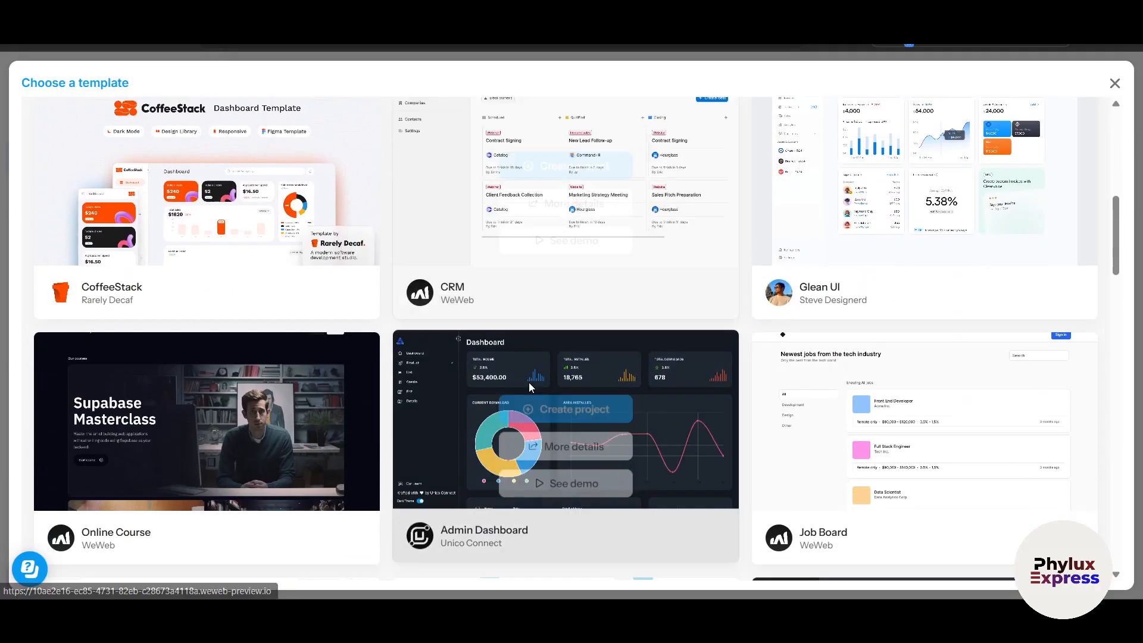
scroll(526, 381, up, 3)
- Open the demo of the Glean UI marketplace template and create a new project named Glean UI from it
mouse_move(973, 340)
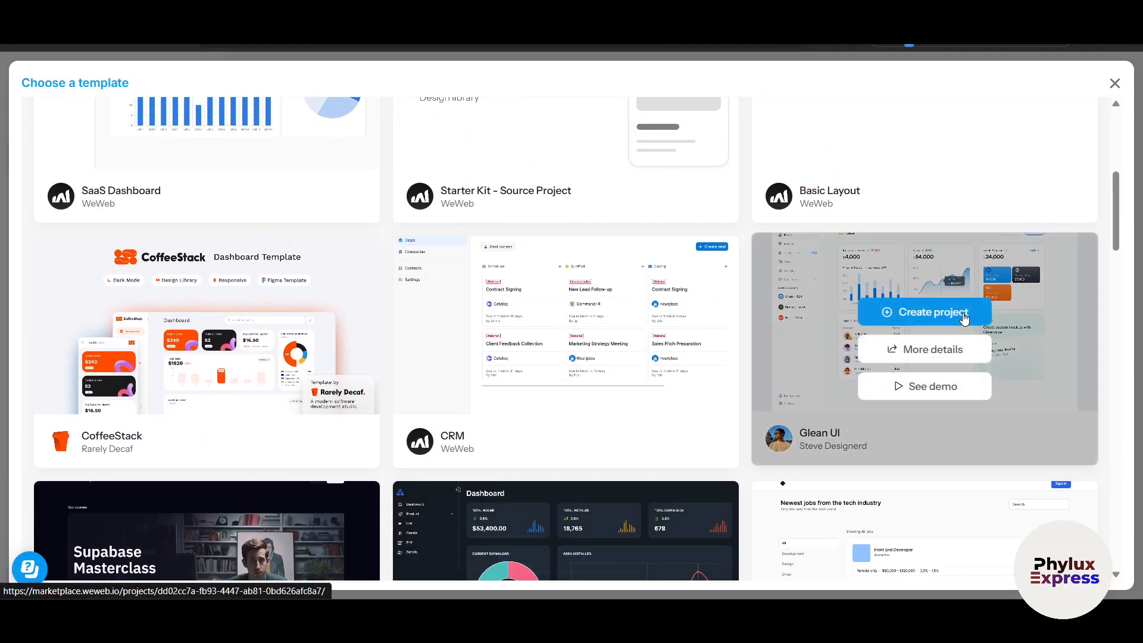
click(935, 388)
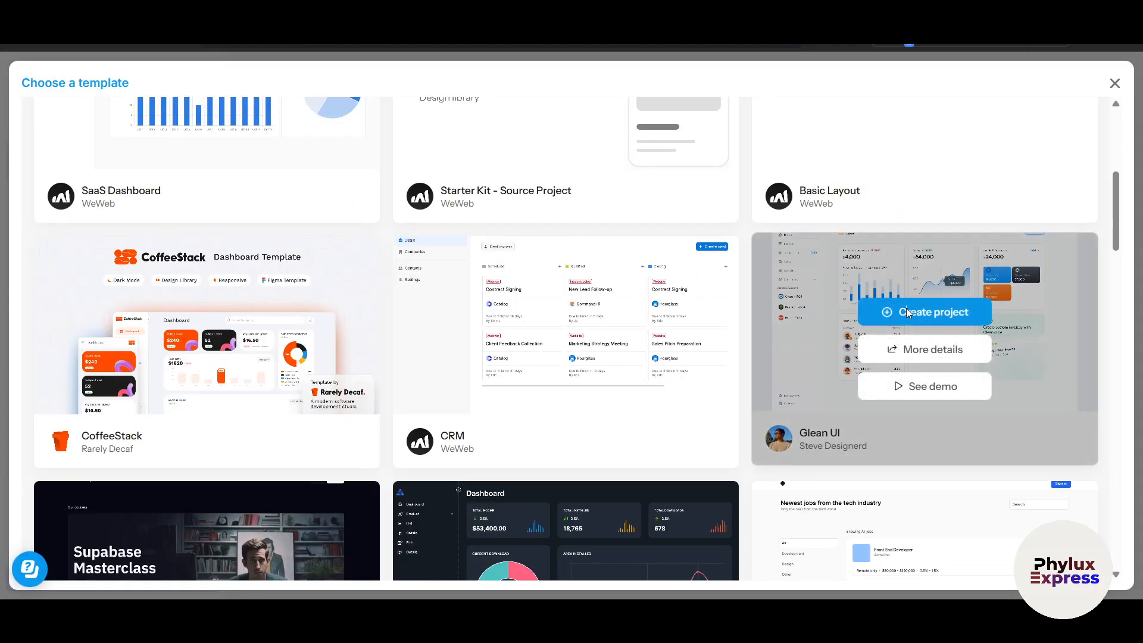
click(902, 311)
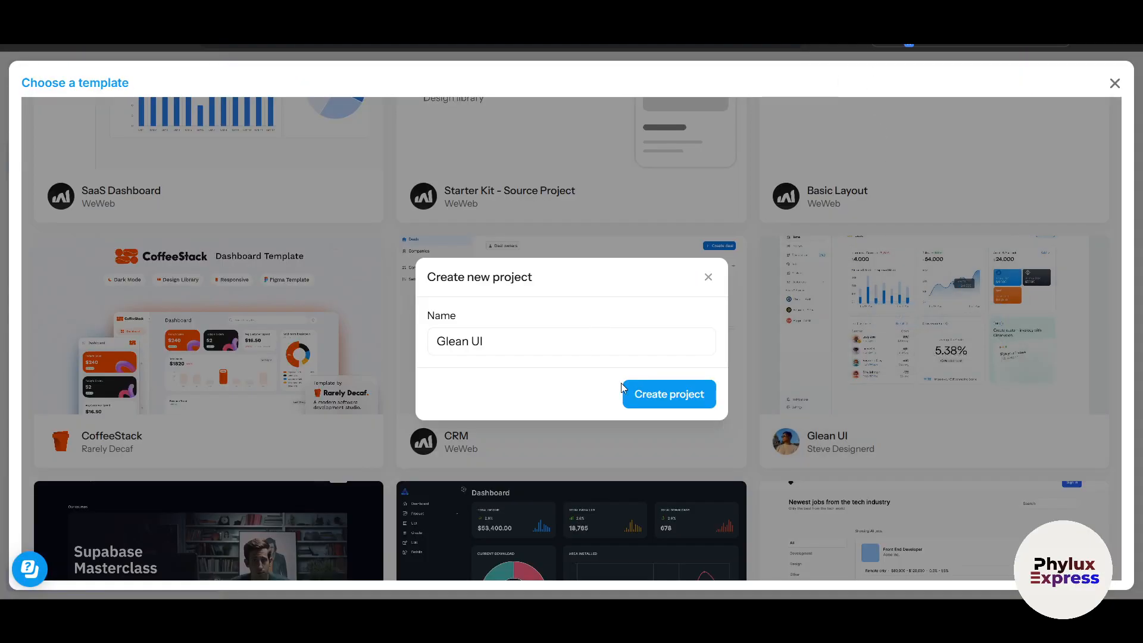
click(668, 396)
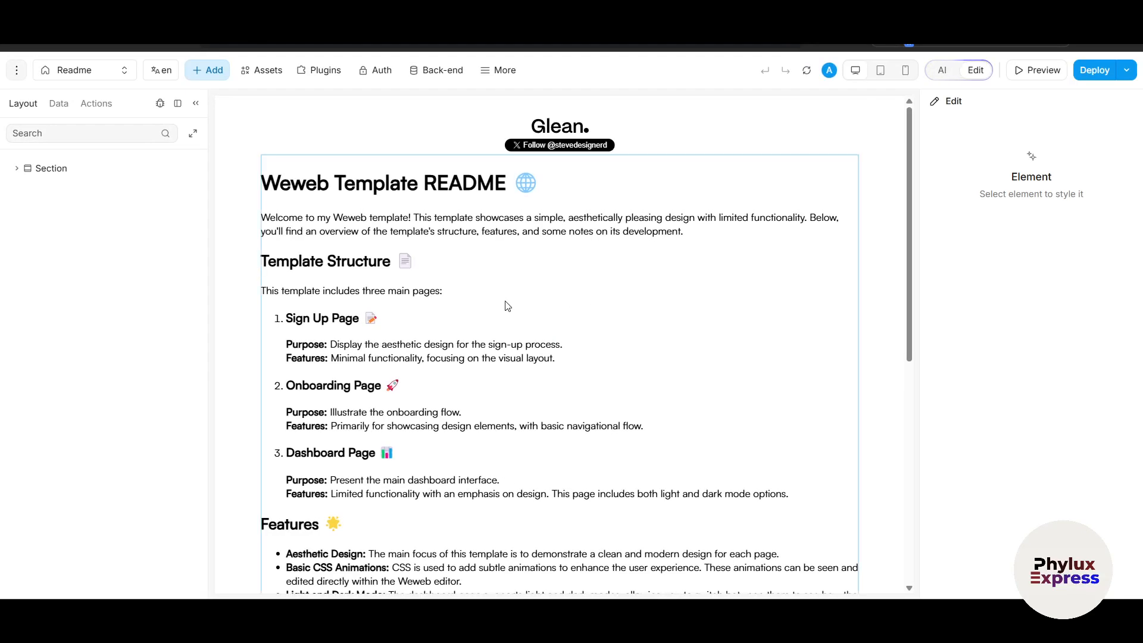
- Read through the template's Readme page, select its main container, and look at the project's collections and variables
scroll(505, 306, down, 7)
scroll(506, 305, up, 6)
scroll(506, 306, up, 1)
click(322, 155)
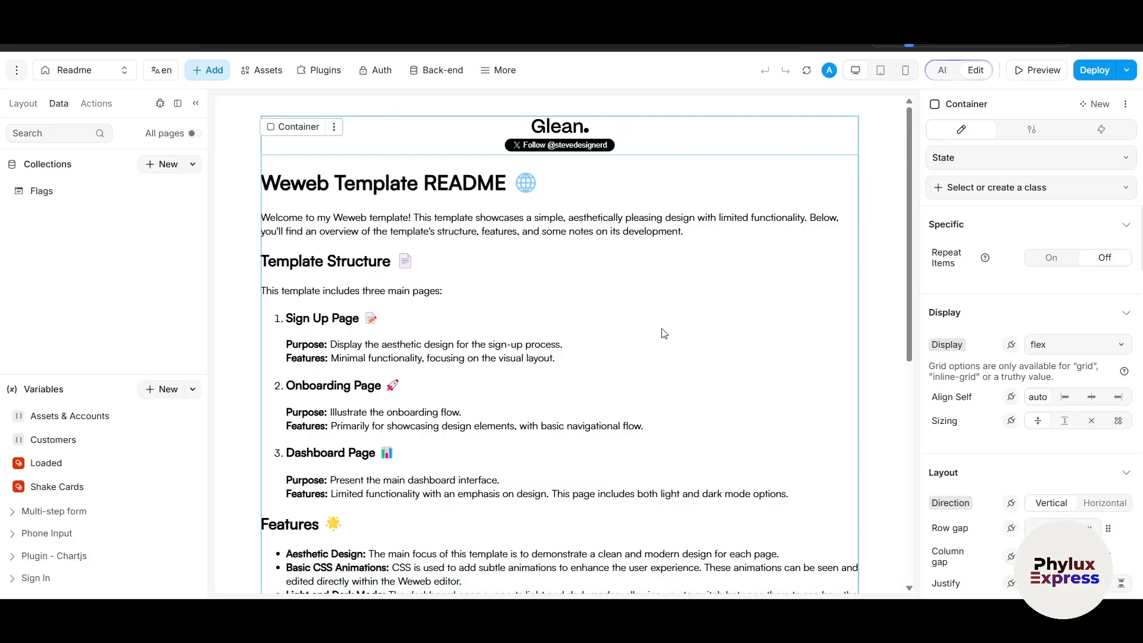
scroll(717, 319, down, 7)
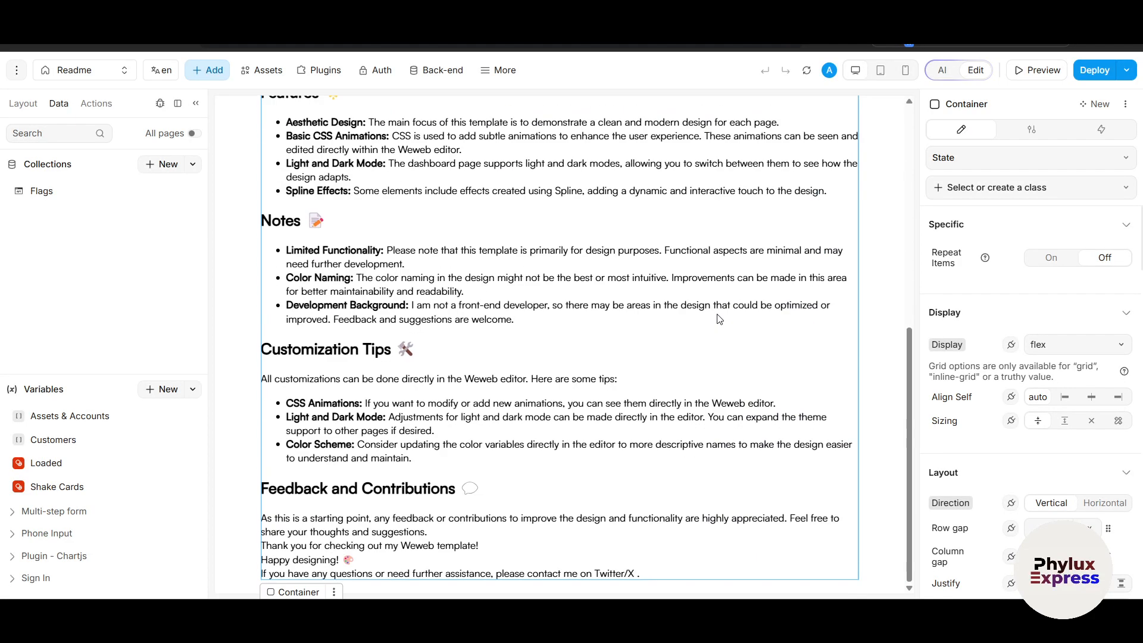
scroll(718, 319, up, 7)
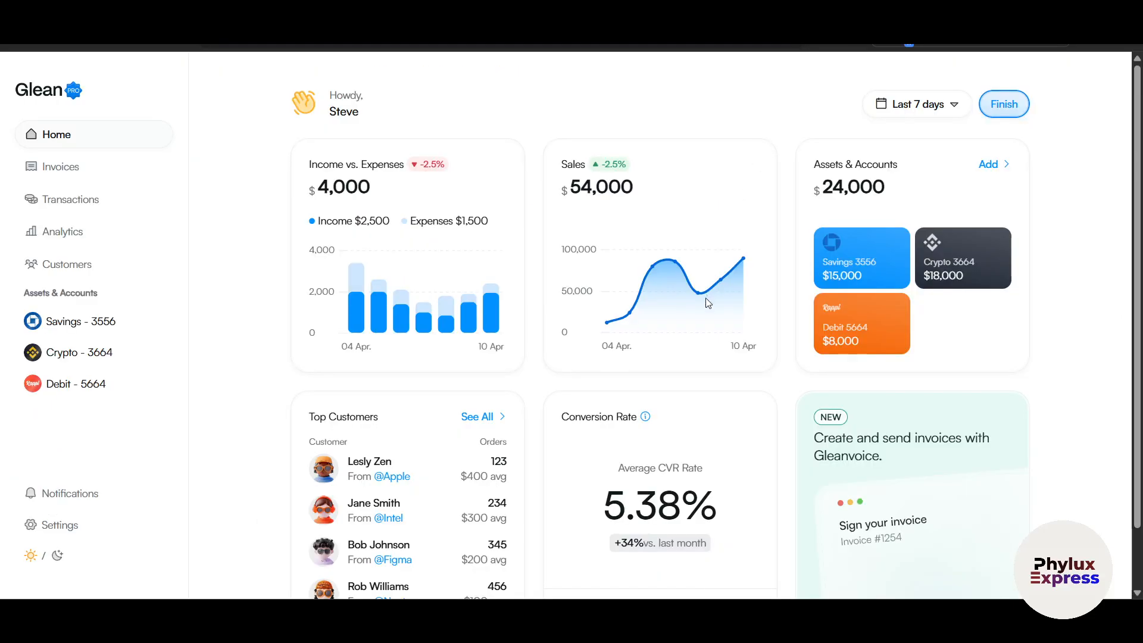
- Switch to the Glean template's live demo and examine the Home dashboard's charts and cards
scroll(705, 297, down, 1)
scroll(617, 336, up, 1)
scroll(786, 352, down, 1)
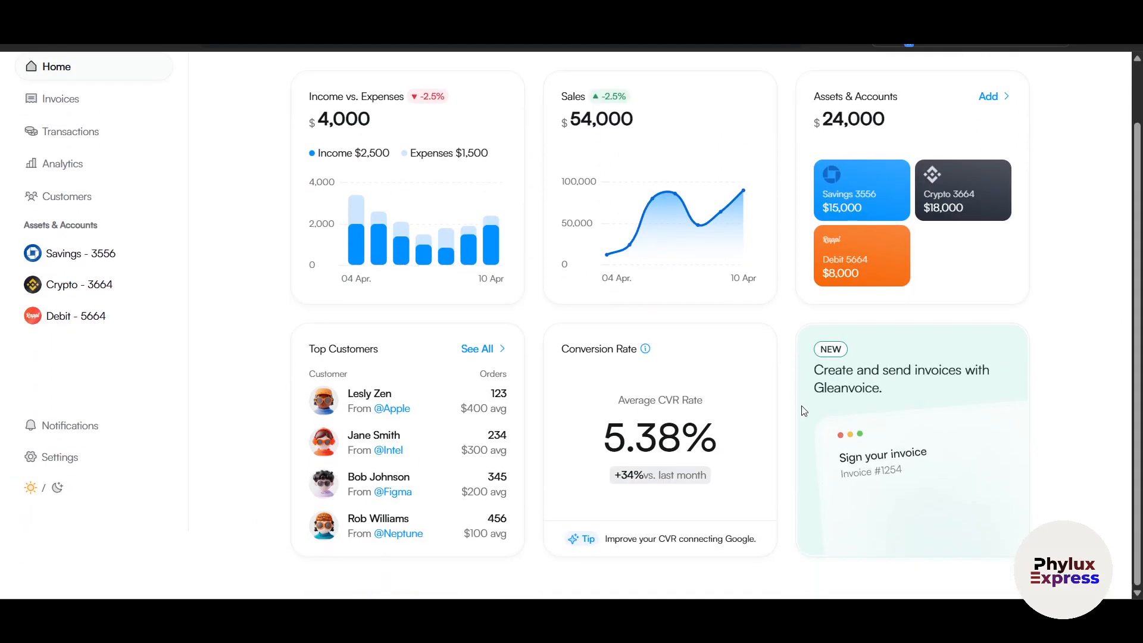
scroll(655, 397, up, 1)
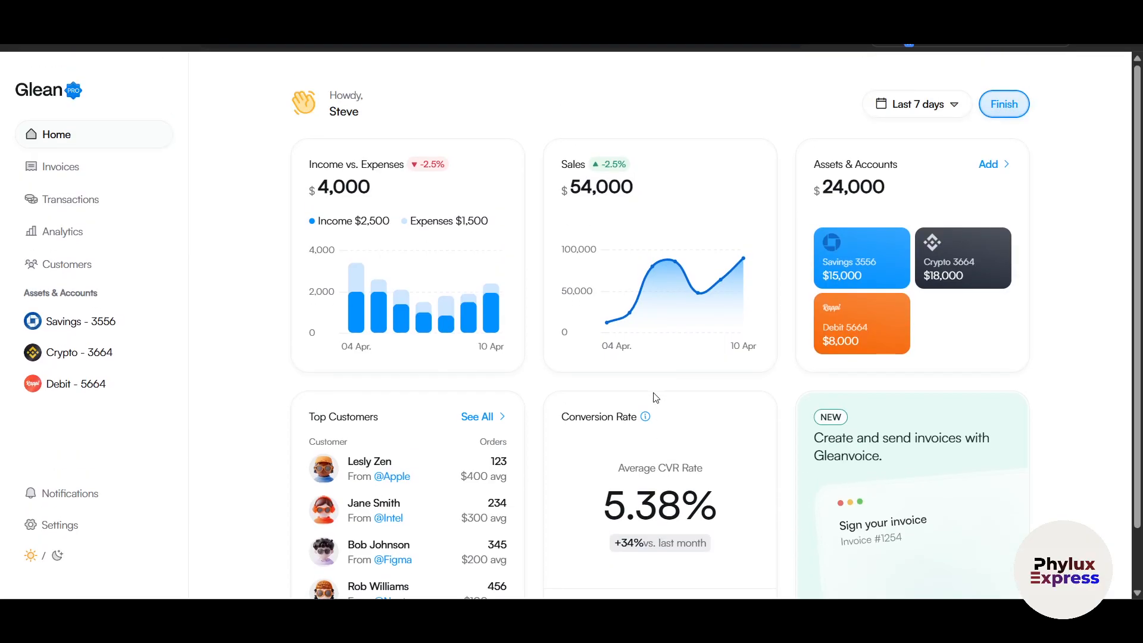